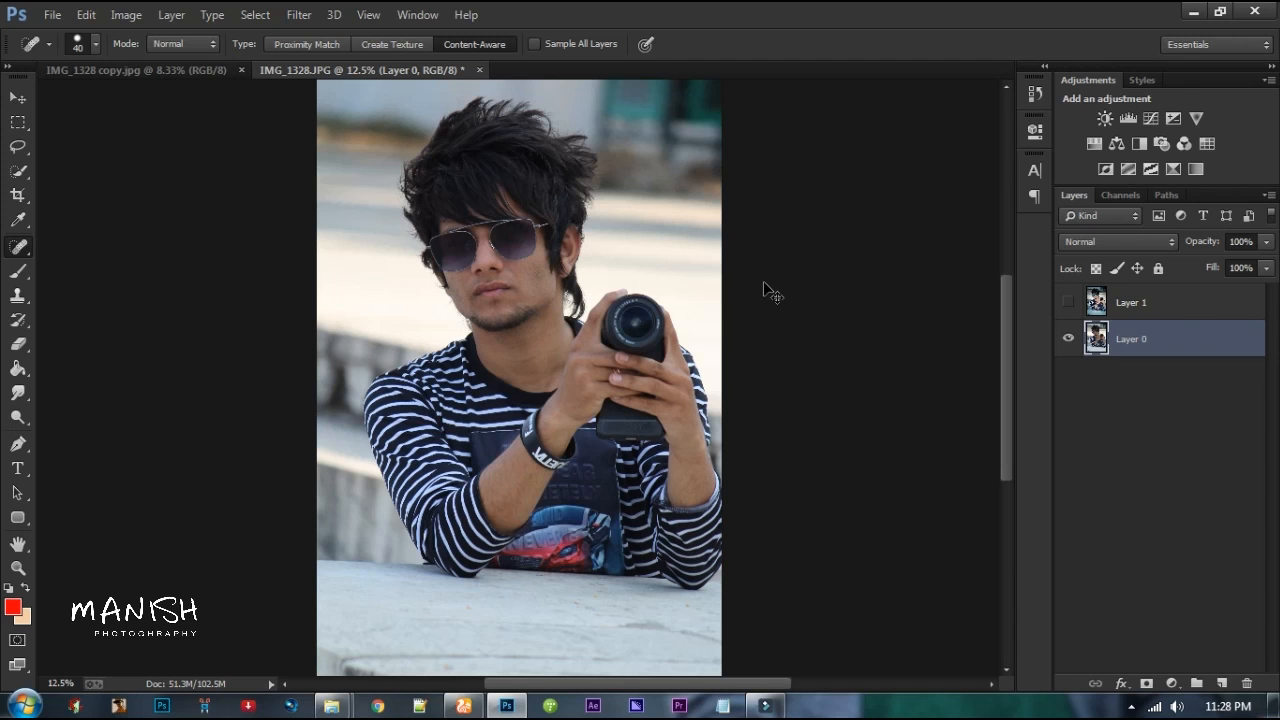
# Step: Duplicate Layer 0 as a retouching copy and compare briefly using Layer 1's visibility
pyautogui.hotkey('ctrl', 'j')
pyautogui.click(1068, 302)
pyautogui.click(1068, 302)
# Step: Remove the blemishes on the cheek beneath the sunglasses with the content-aware Spot Healing Brush
pyautogui.hotkey('ctrl', '+')
pyautogui.hotkey('ctrl', '+')
pyautogui.hotkey('ctrl', '+')
pyautogui.hotkey('ctrl', '+')
pyautogui.moveTo(631, 249); pyautogui.dragTo(634, 598)
pyautogui.moveTo(623, 343); pyautogui.dragTo(623, 391)
pyautogui.hotkey('ctrl', '+')
pyautogui.hotkey('ctrl', '-')
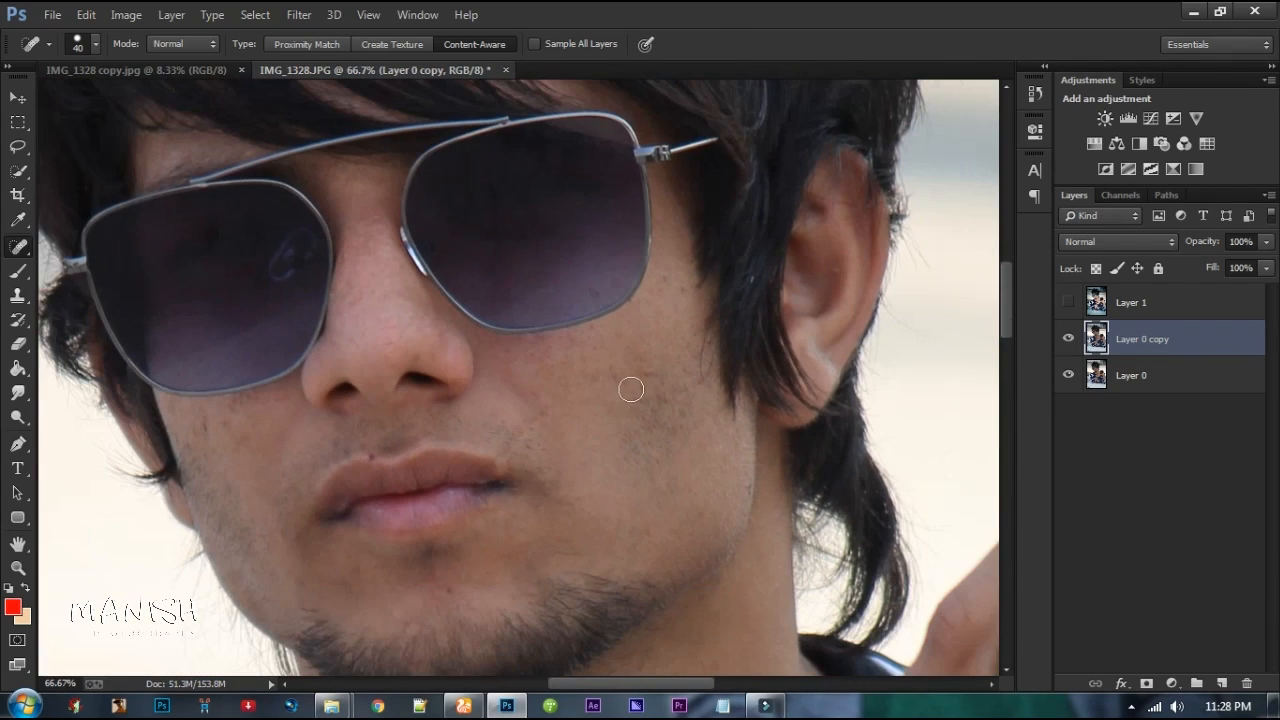
pyautogui.rightClick(24, 244)
pyautogui.click(60, 245)
pyautogui.press(']')
pyautogui.moveTo(648, 363); pyautogui.dragTo(646, 418)
pyautogui.press(']')
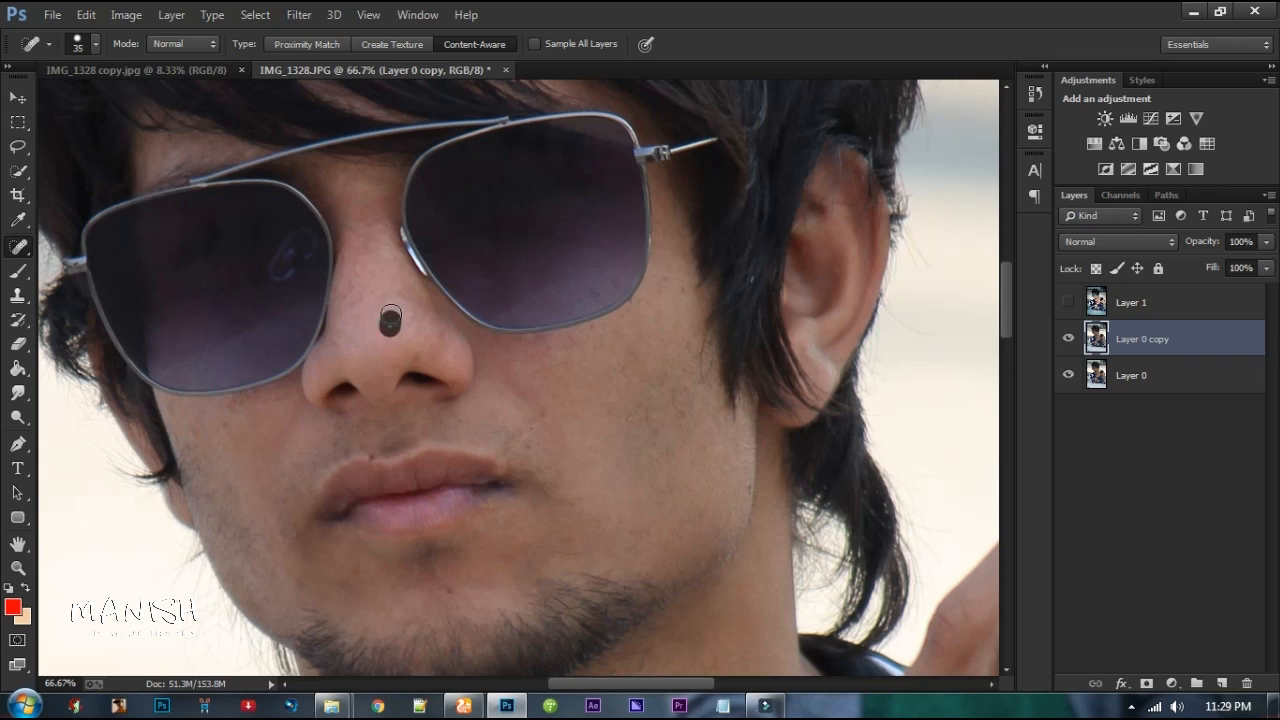
# Step: Heal the remaining small spots on the nose, cheeks and surrounding facial skin with the Spot Healing Brush
pyautogui.press(']')
pyautogui.click(650, 416)
pyautogui.moveTo(686, 420); pyautogui.dragTo(690, 438)
pyautogui.moveTo(703, 571); pyautogui.dragTo(665, 190)
pyautogui.moveTo(611, 306)
pyautogui.mouseDown()
pyautogui.moveTo(602, 373)
pyautogui.moveTo(620, 660)
pyautogui.mouseUp()
pyautogui.click(363, 425)
pyautogui.click(554, 400)
pyautogui.moveTo(623, 334); pyautogui.dragTo(700, 463)
pyautogui.click(437, 427)
pyautogui.moveTo(669, 534); pyautogui.dragTo(580, 110)
pyautogui.moveTo(690, 635)
pyautogui.mouseDown()
pyautogui.moveTo(658, 270)
pyautogui.moveTo(300, 170)
pyautogui.mouseUp()
pyautogui.click(628, 418)
pyautogui.moveTo(639, 459); pyautogui.dragTo(639, 489)
# Step: Heal the marks on the hands, wrist and forearm with the Spot Healing Brush at size 45
pyautogui.moveTo(523, 446); pyautogui.dragTo(940, 350)
pyautogui.click(604, 349)
pyautogui.moveTo(572, 373); pyautogui.dragTo(572, 413)
pyautogui.moveTo(655, 140)
pyautogui.mouseDown()
pyautogui.moveTo(583, 379)
pyautogui.moveTo(588, 294)
pyautogui.mouseUp()
pyautogui.moveTo(518, 475); pyautogui.dragTo(515, 530)
pyautogui.moveTo(633, 335); pyautogui.dragTo(567, 510)
pyautogui.moveTo(580, 417); pyautogui.dragTo(580, 434)
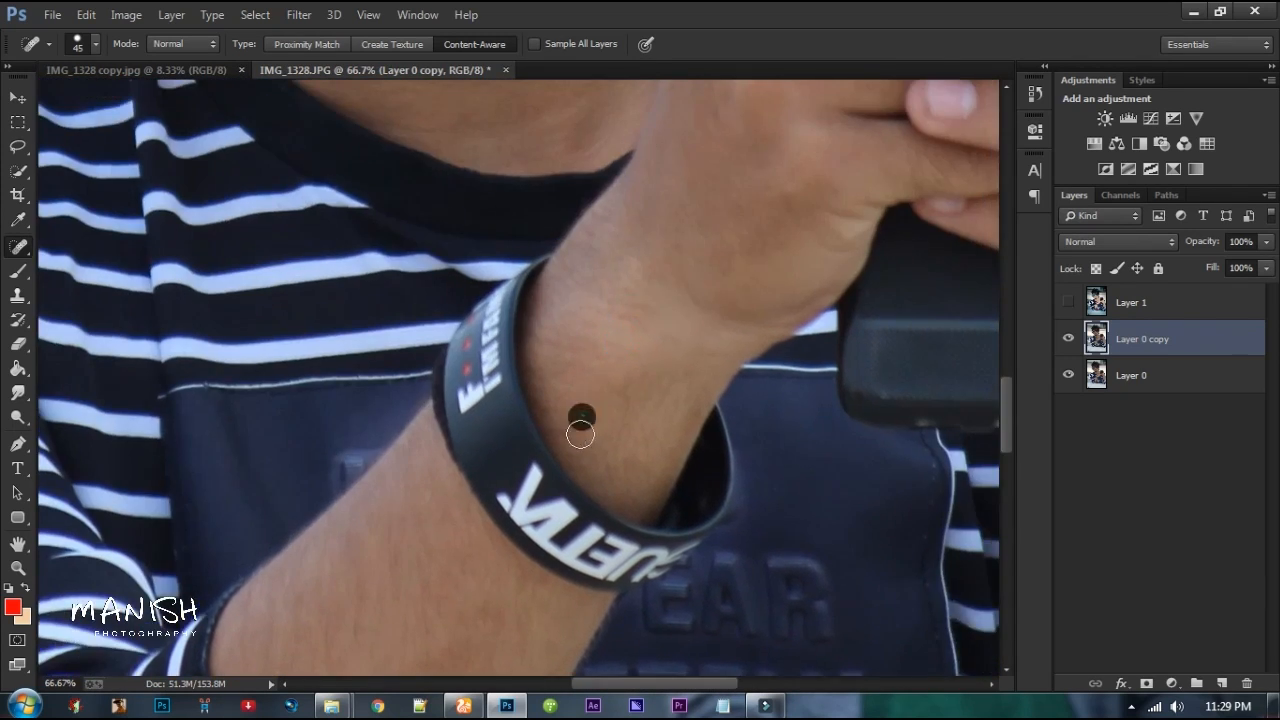
pyautogui.moveTo(702, 308); pyautogui.dragTo(545, 490)
pyautogui.click(621, 392)
pyautogui.moveTo(560, 340); pyautogui.dragTo(510, 550)
pyautogui.moveTo(522, 378); pyautogui.dragTo(804, 456)
pyautogui.click(563, 527)
# Step: Clean up the leftover spots on the neck and face with the Spot Healing Brush
pyautogui.moveTo(417, 440); pyautogui.dragTo(563, 511)
pyautogui.click(483, 447)
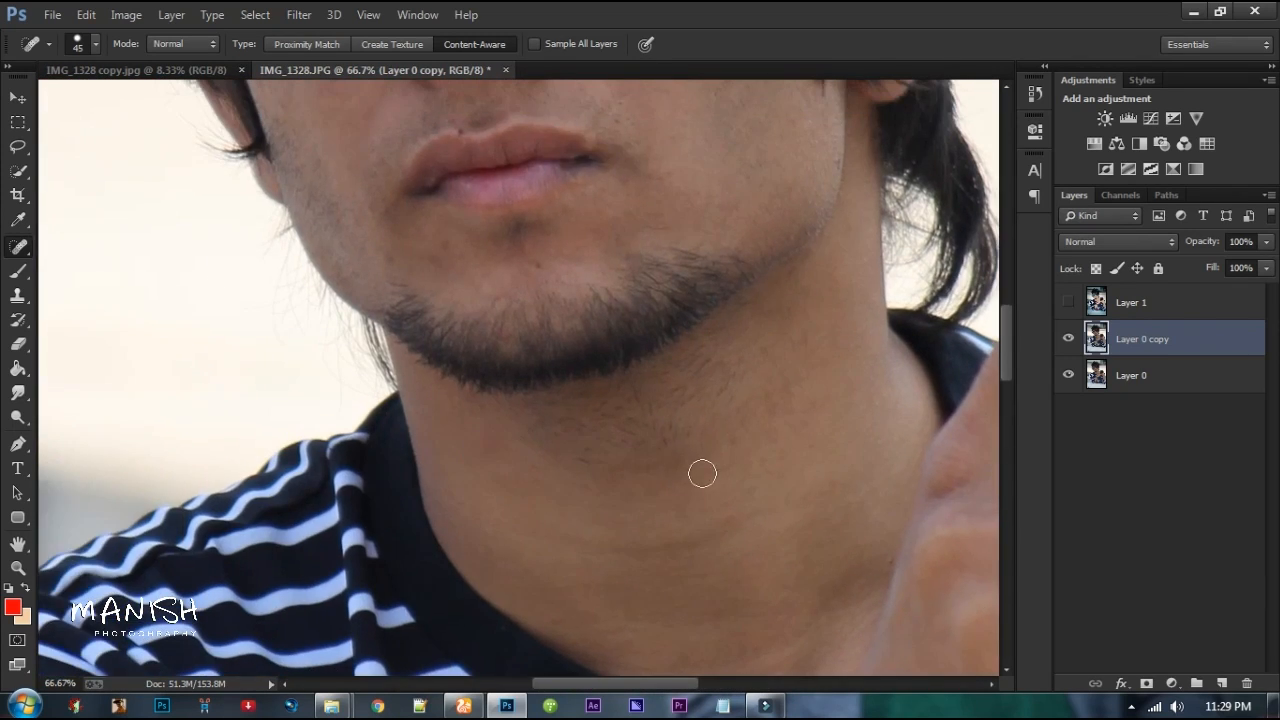
pyautogui.moveTo(768, 348); pyautogui.dragTo(763, 672)
pyautogui.click(754, 457)
pyautogui.click(613, 447)
pyautogui.click(587, 381)
# Step: Examine the healed skin over the whole portrait and close up on the face
pyautogui.hotkey('ctrl', '-')
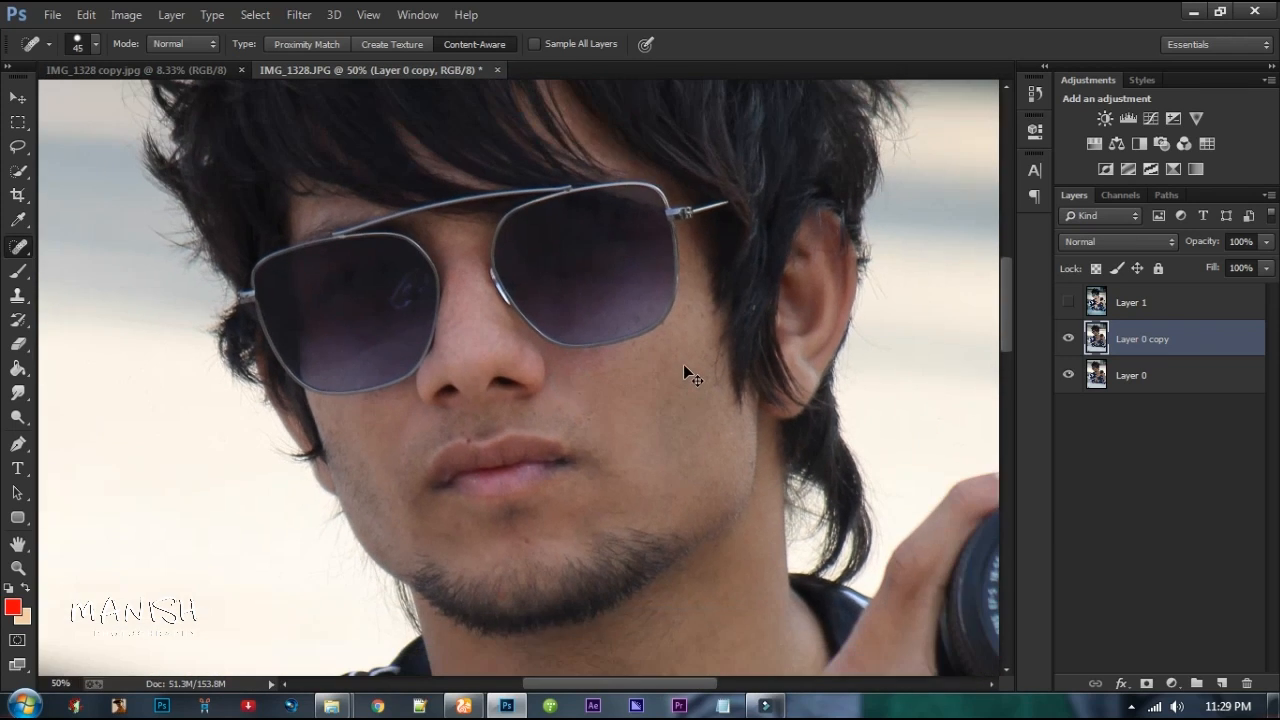
pyautogui.hotkey('ctrl', '-')
pyautogui.hotkey('ctrl', '-')
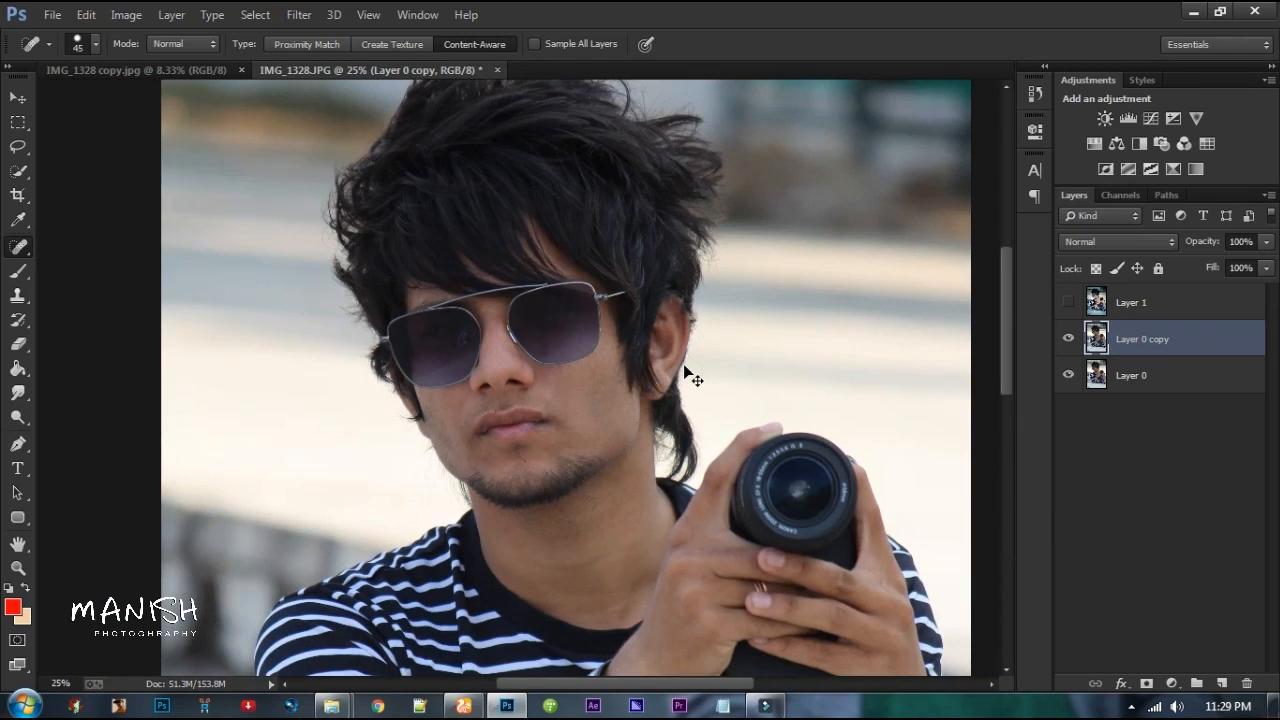
pyautogui.hotkey('ctrl', '-')
pyautogui.hotkey('ctrl', '-')
pyautogui.hotkey('ctrl', '+')
pyautogui.hotkey('ctrl', '+')
pyautogui.hotkey('ctrl', '+')
pyautogui.moveTo(649, 295); pyautogui.dragTo(658, 485)
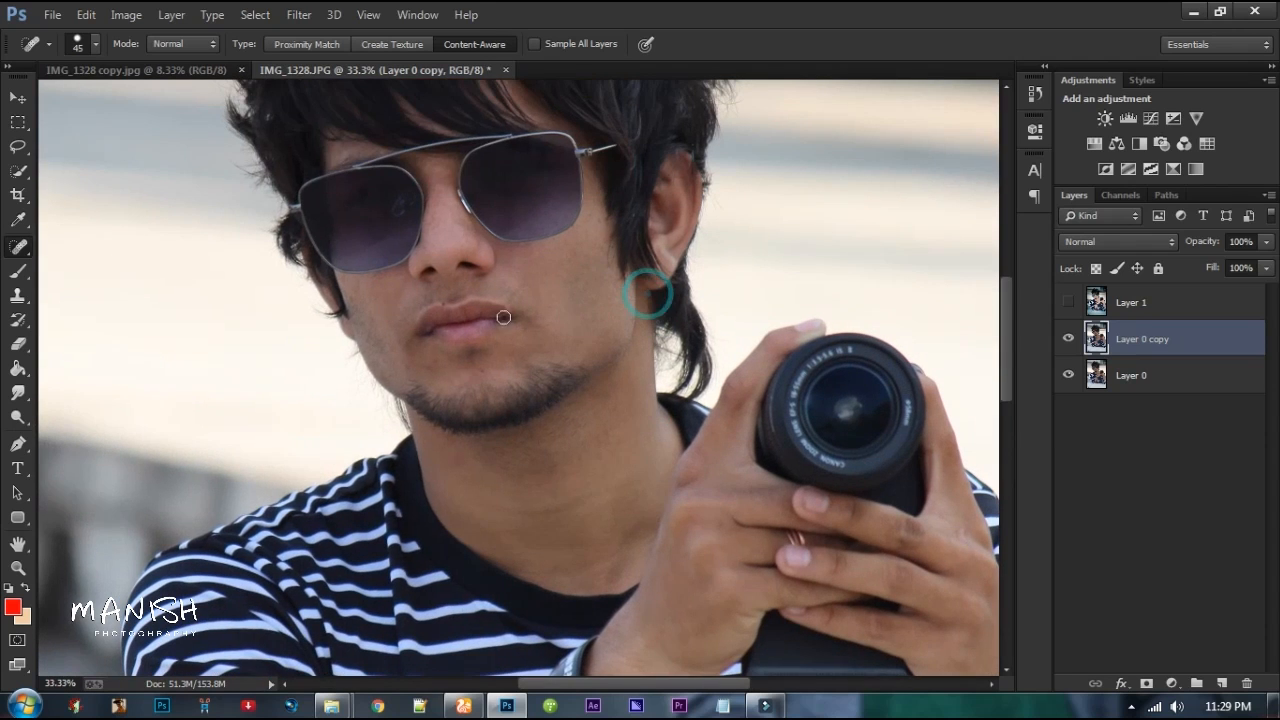
# Step: Open the Camera Raw Filter on the layer copy, set Blacks to -36 and adjust Whites
pyautogui.click(299, 14)
pyautogui.press('Escape')
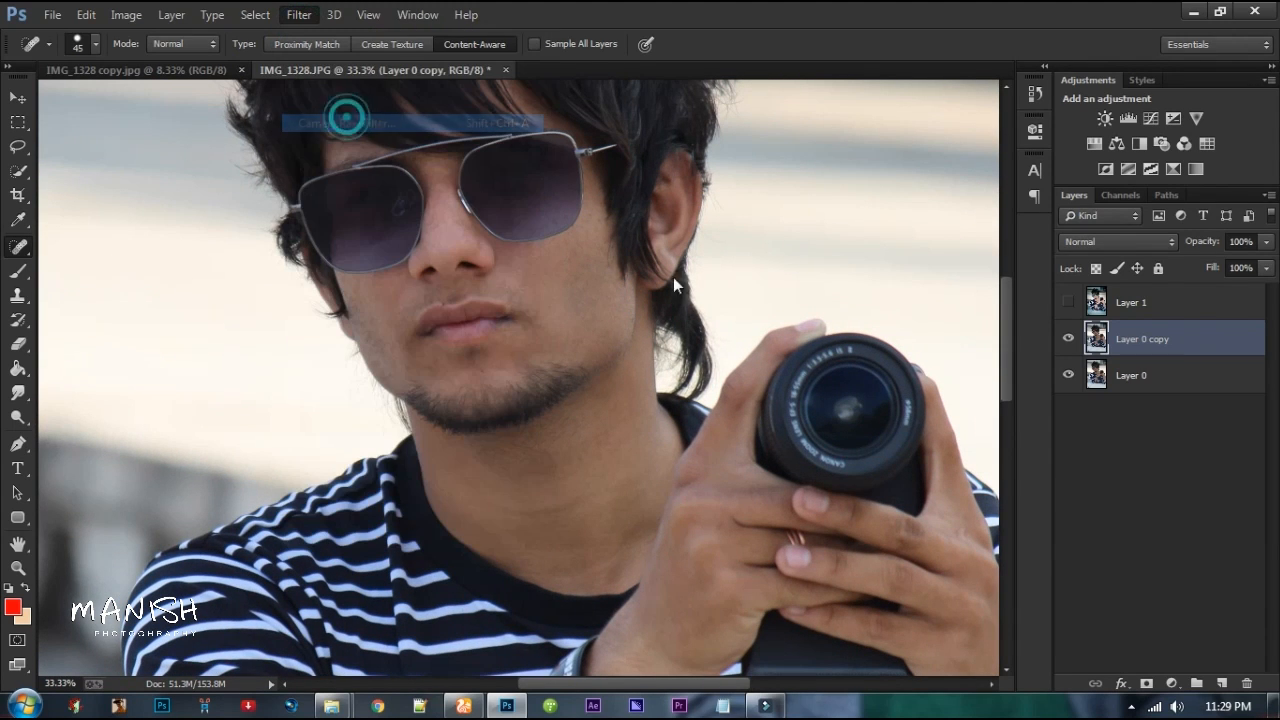
pyautogui.hotkey('ctrl', 'shift', 'a')
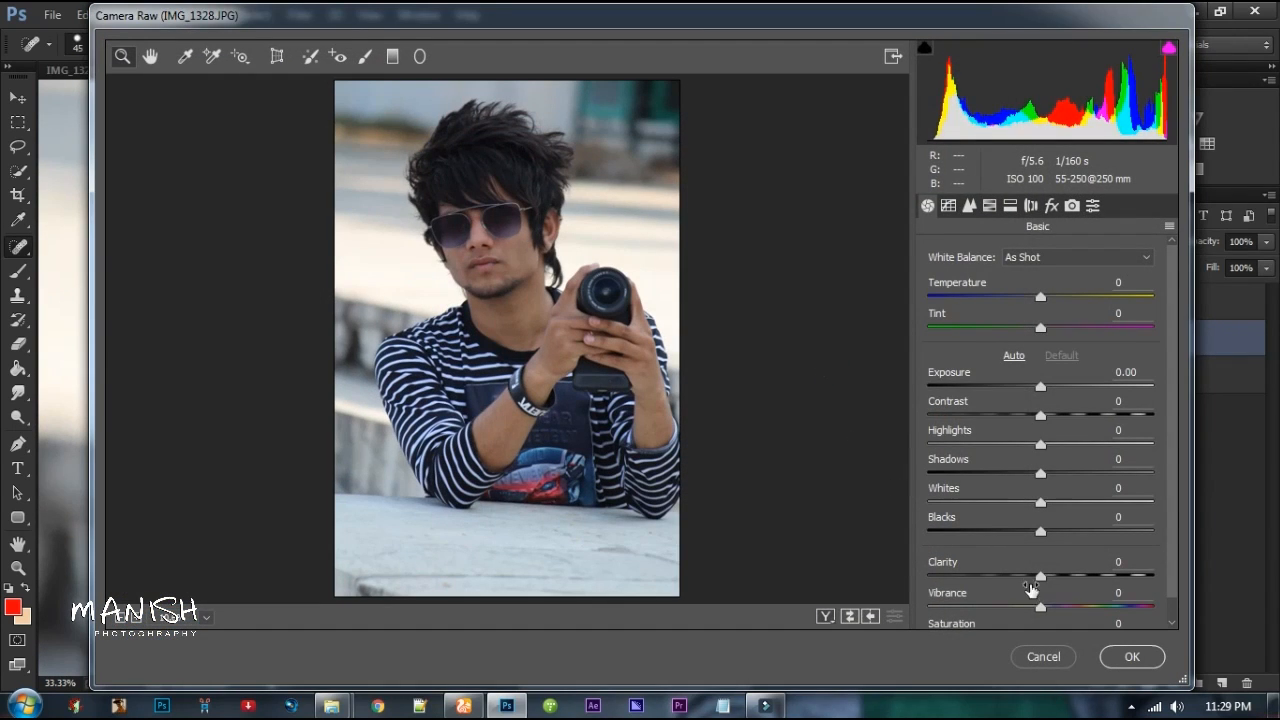
pyautogui.moveTo(1093, 566); pyautogui.dragTo(1118, 562)
pyautogui.hotkey('ctrl', 'z')
pyautogui.hotkey('ctrl', 'z')
pyautogui.moveTo(1078, 519); pyautogui.dragTo(1044, 525)
pyautogui.moveTo(1080, 484); pyautogui.dragTo(975, 491)
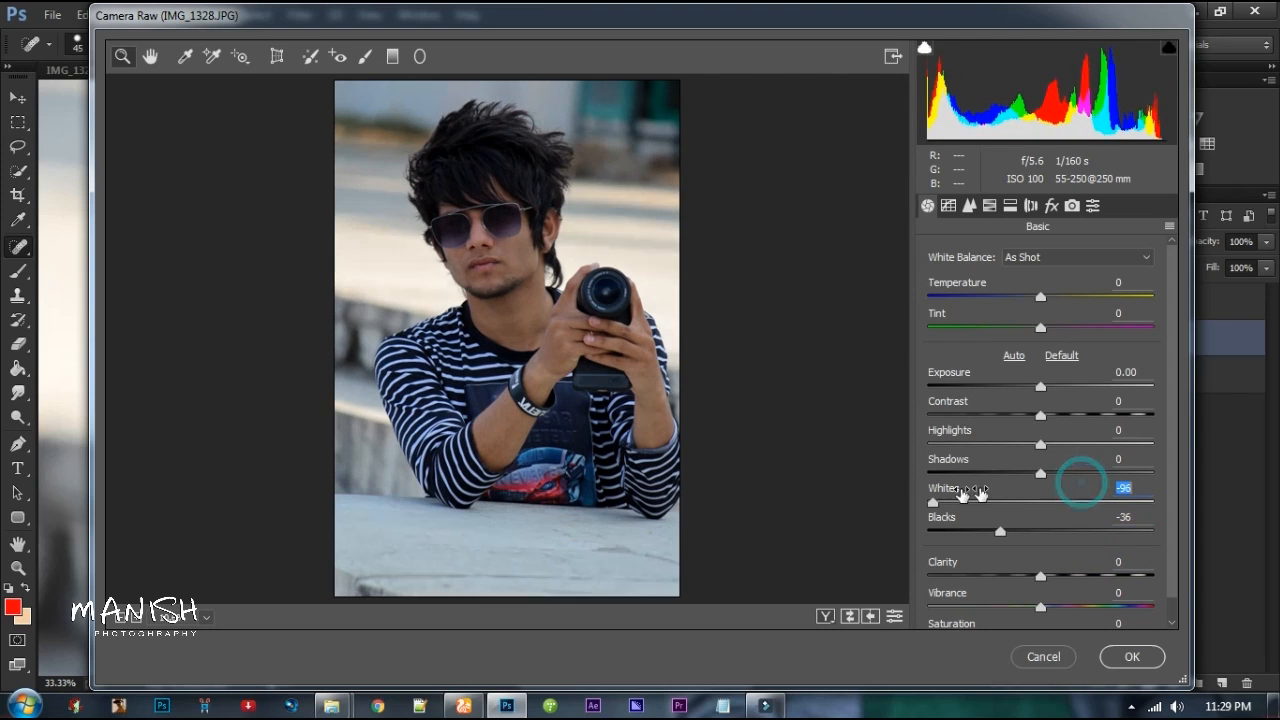
# Step: Adjust the Shadows, Highlights and Clarity in the Basic tonal settings
pyautogui.moveTo(1077, 470); pyautogui.dragTo(1188, 490)
pyautogui.moveTo(1072, 437); pyautogui.dragTo(1094, 402)
pyautogui.moveTo(1070, 561); pyautogui.dragTo(1183, 597)
pyautogui.click(1080, 562)
pyautogui.hotkey('ctrl', 'z')
# Step: Apply the Medium Contrast preset to the point tone curve
pyautogui.click(948, 205)
pyautogui.click(985, 283)
pyautogui.click(993, 308)
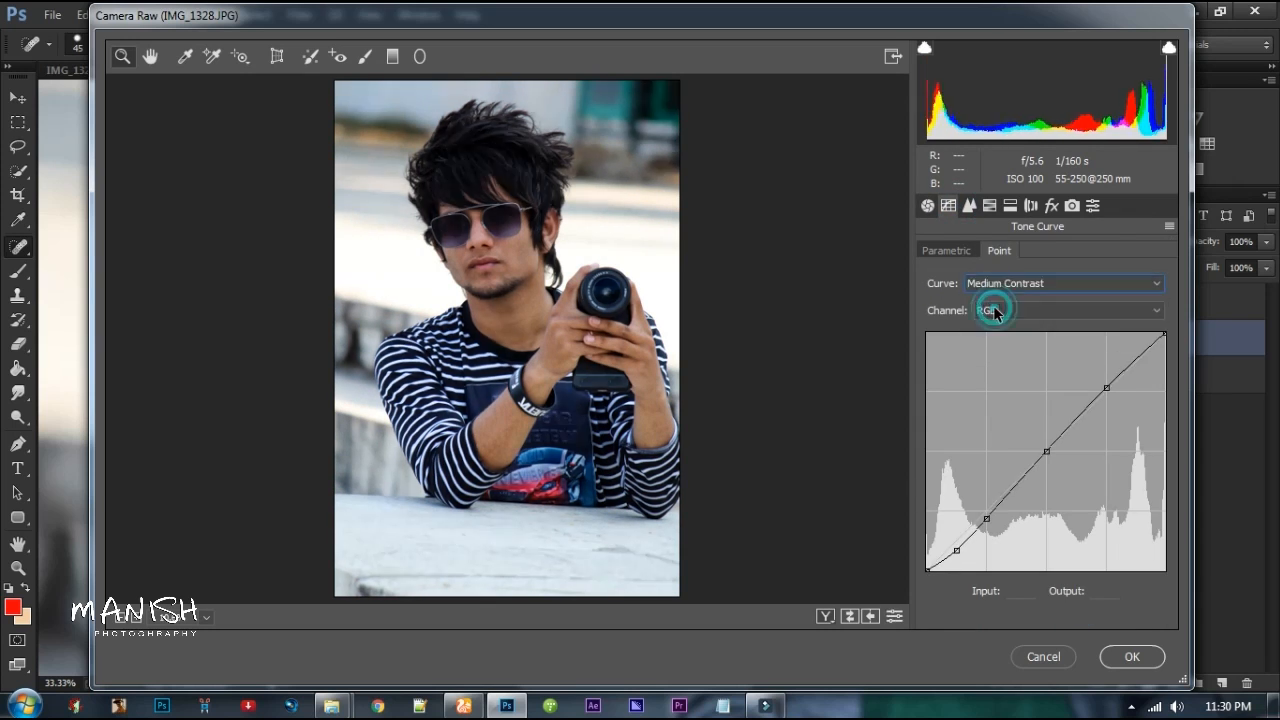
# Step: Set the luminance of Reds to +27, Oranges to +35 and Yellows to 0, and fine-tune the skin-tone saturation
pyautogui.click(969, 205)
pyautogui.click(989, 205)
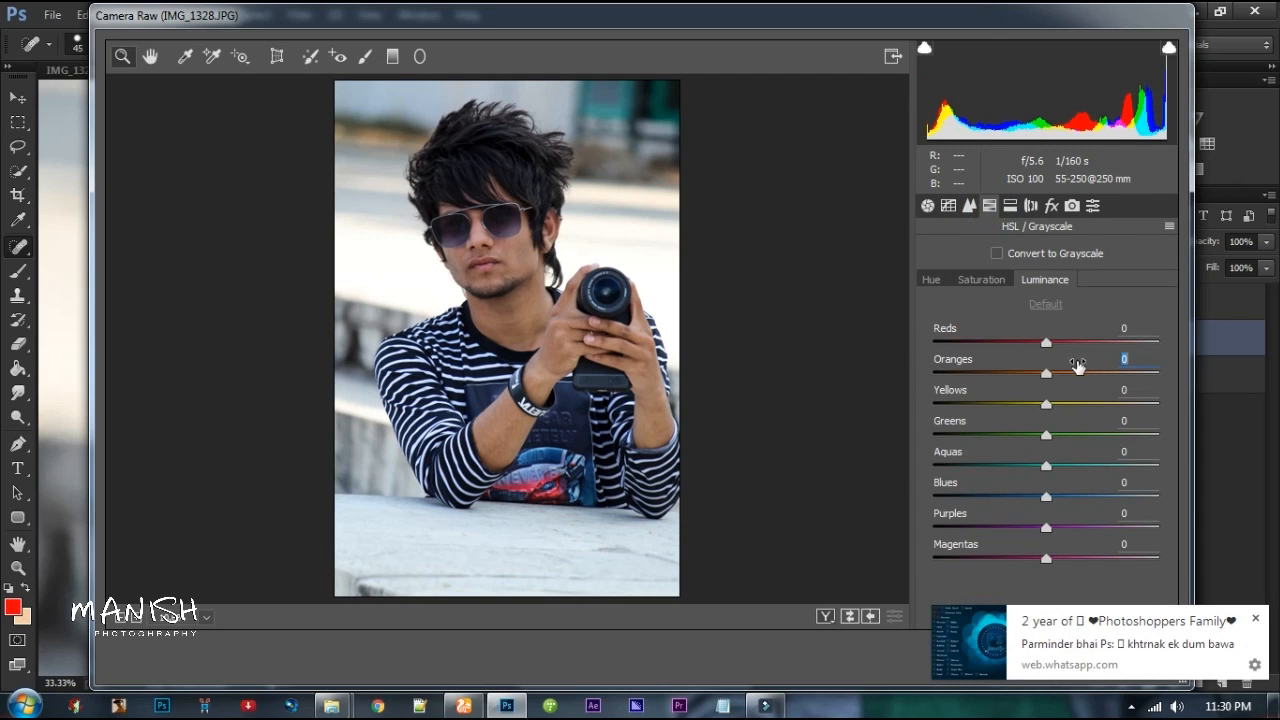
pyautogui.moveTo(1082, 364); pyautogui.dragTo(1115, 368)
pyautogui.moveTo(1062, 331); pyautogui.dragTo(1074, 360)
pyautogui.moveTo(1055, 396); pyautogui.dragTo(936, 397)
pyautogui.write('0')
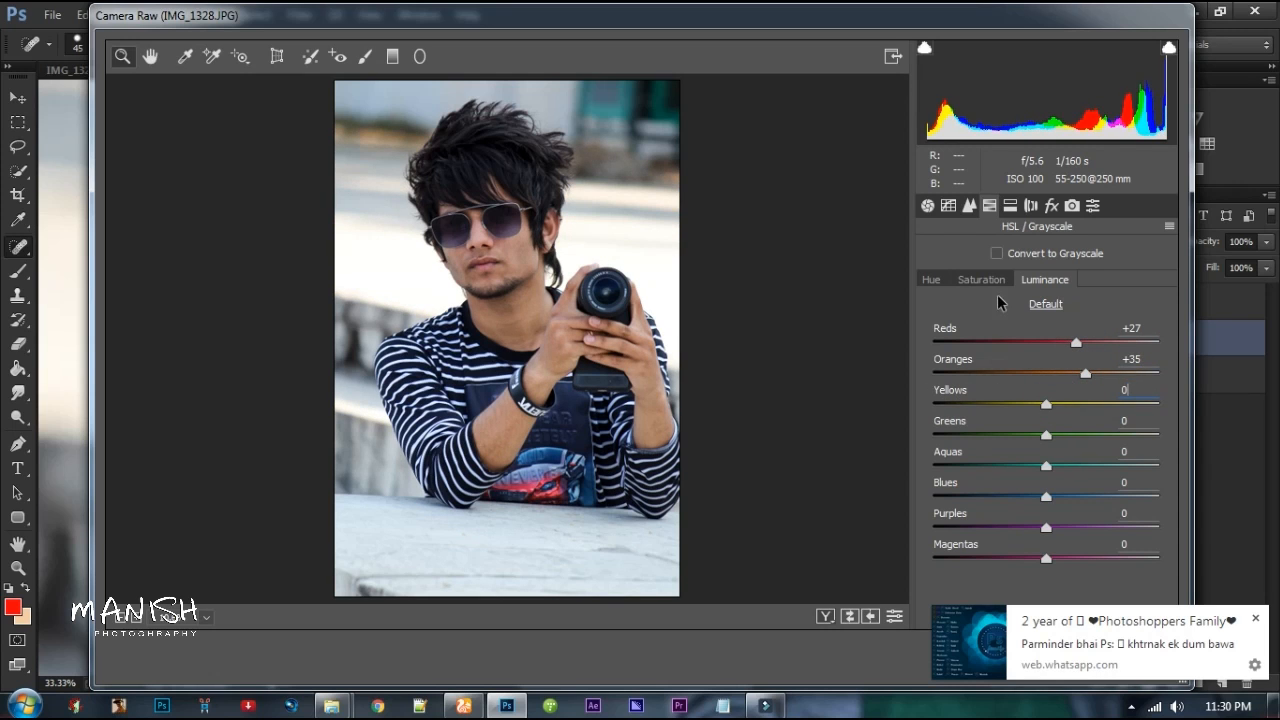
pyautogui.click(990, 277)
pyautogui.moveTo(1064, 355); pyautogui.dragTo(1055, 321)
# Step: Set the hue of Reds to +6, Oranges to -6, Yellows to -100 and Aquas to +100
pyautogui.click(940, 279)
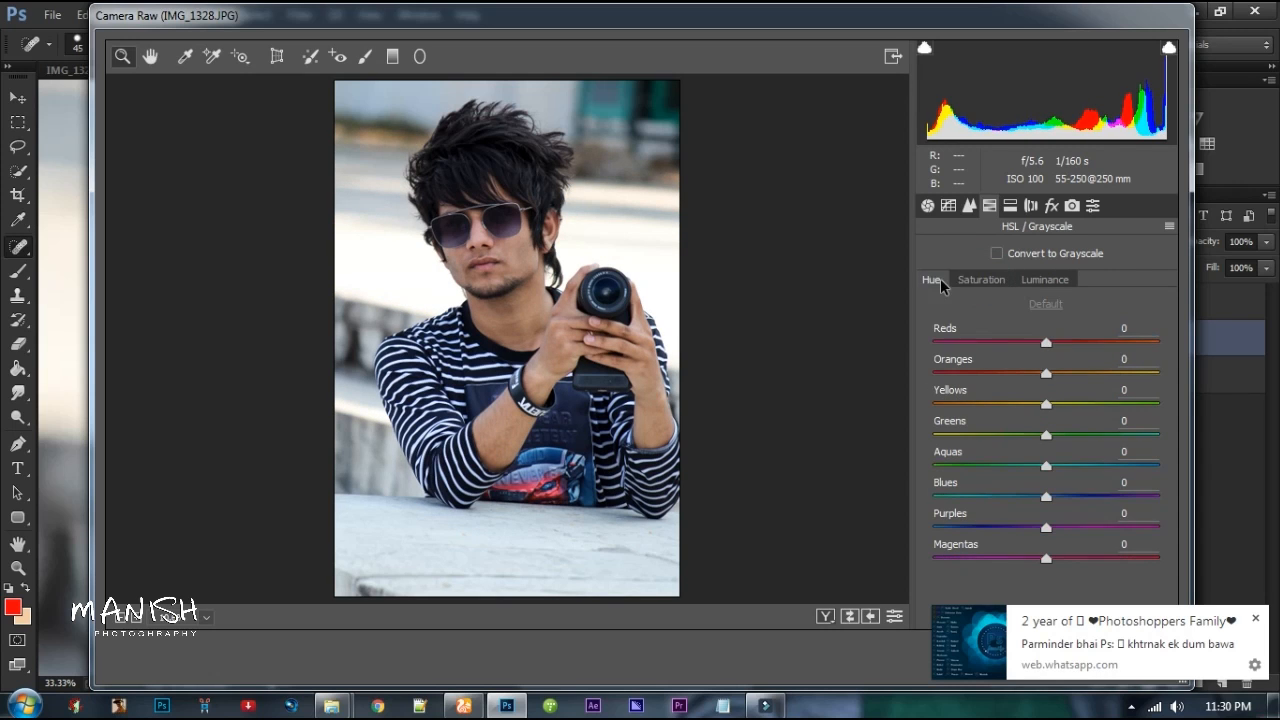
pyautogui.moveTo(1057, 392); pyautogui.dragTo(669, 362)
pyautogui.moveTo(1077, 362); pyautogui.dragTo(1099, 335)
pyautogui.write('0')
pyautogui.hotkey('ctrl', 'z')
pyautogui.moveTo(1063, 420); pyautogui.dragTo(1276, 420)
pyautogui.hotkey('ctrl', 'z')
pyautogui.moveTo(1085, 455); pyautogui.dragTo(1277, 372)
# Step: Try strong hue shifts on Blues, Purples and Magentas, undoing each one
pyautogui.moveTo(1050, 490); pyautogui.dragTo(1258, 480)
pyautogui.hotkey('ctrl', 'z')
pyautogui.moveTo(1028, 525); pyautogui.dragTo(760, 520)
pyautogui.hotkey('ctrl', 'z')
pyautogui.moveTo(1082, 542); pyautogui.dragTo(1276, 550)
pyautogui.hotkey('ctrl', 'z')
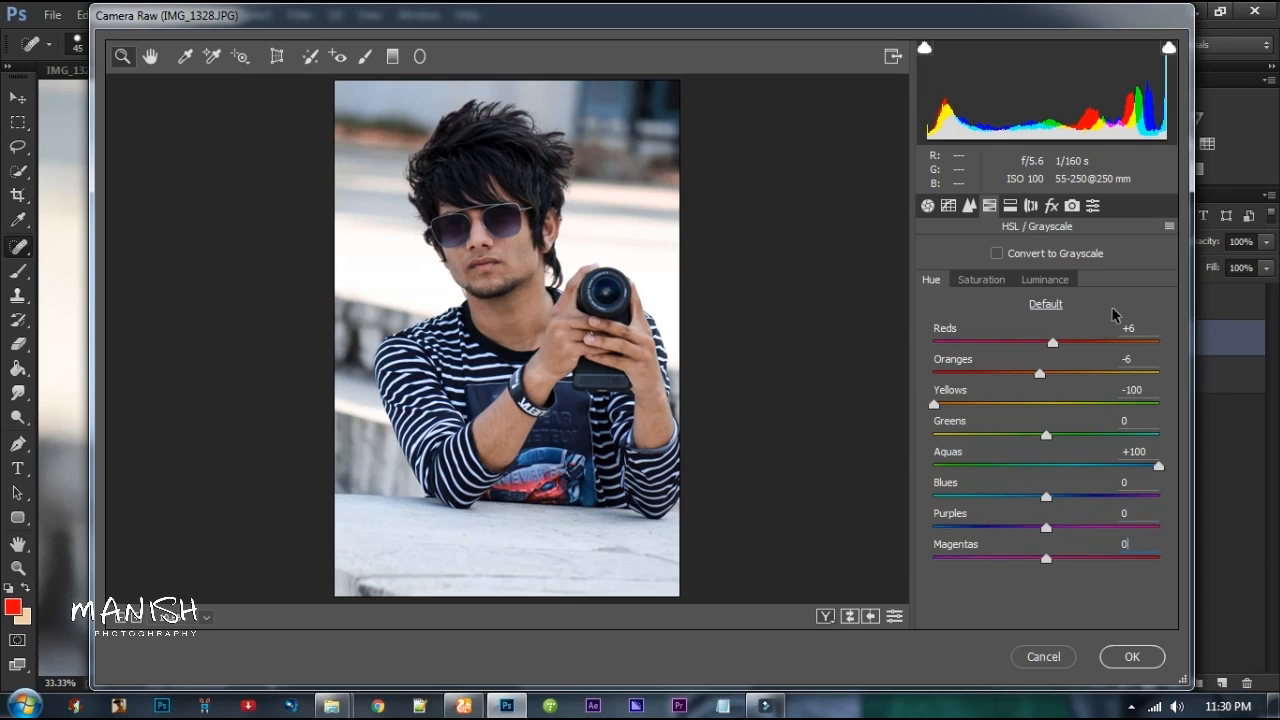
# Step: Set the luminance of Aquas to +63 and Blues to +16, and fine-tune Greens and Yellows
pyautogui.click(1044, 279)
pyautogui.moveTo(1046, 496); pyautogui.dragTo(1119, 452)
pyautogui.click(1064, 428)
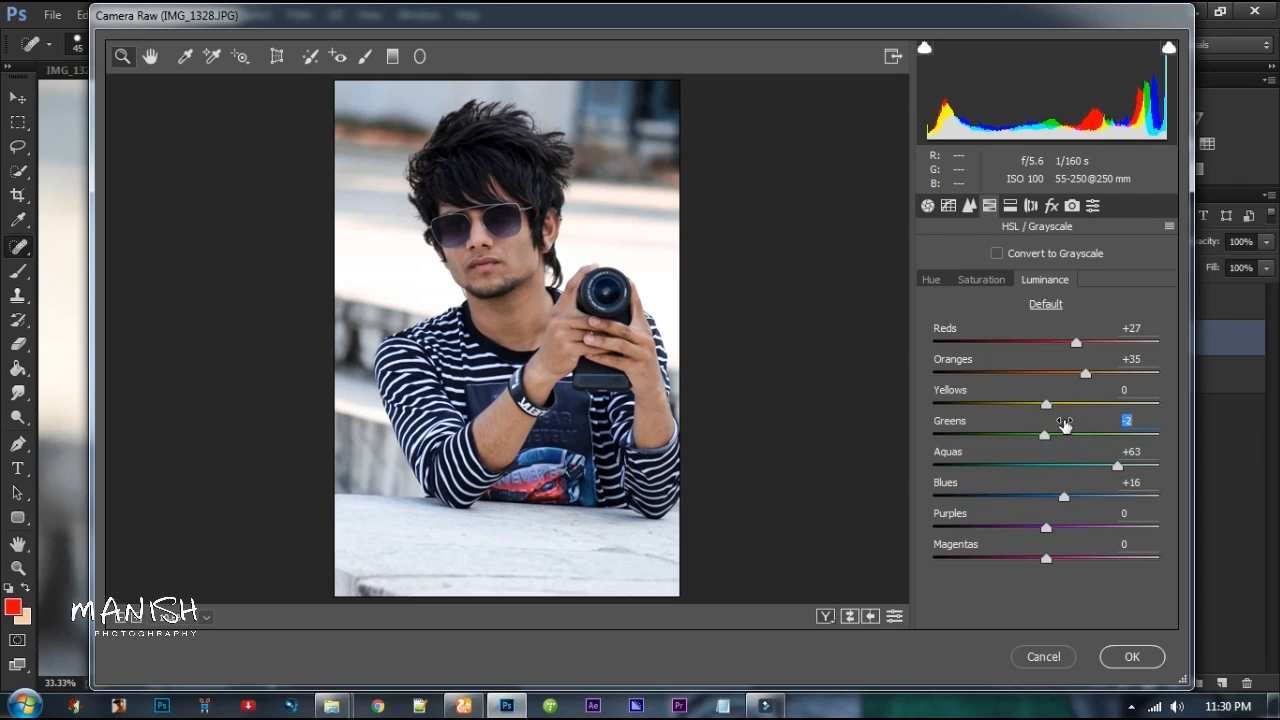
pyautogui.click(1048, 403)
# Step: Adjust the post-crop vignetting amount in the Camera Raw effects
pyautogui.click(1010, 205)
pyautogui.click(1066, 205)
pyautogui.click(1056, 206)
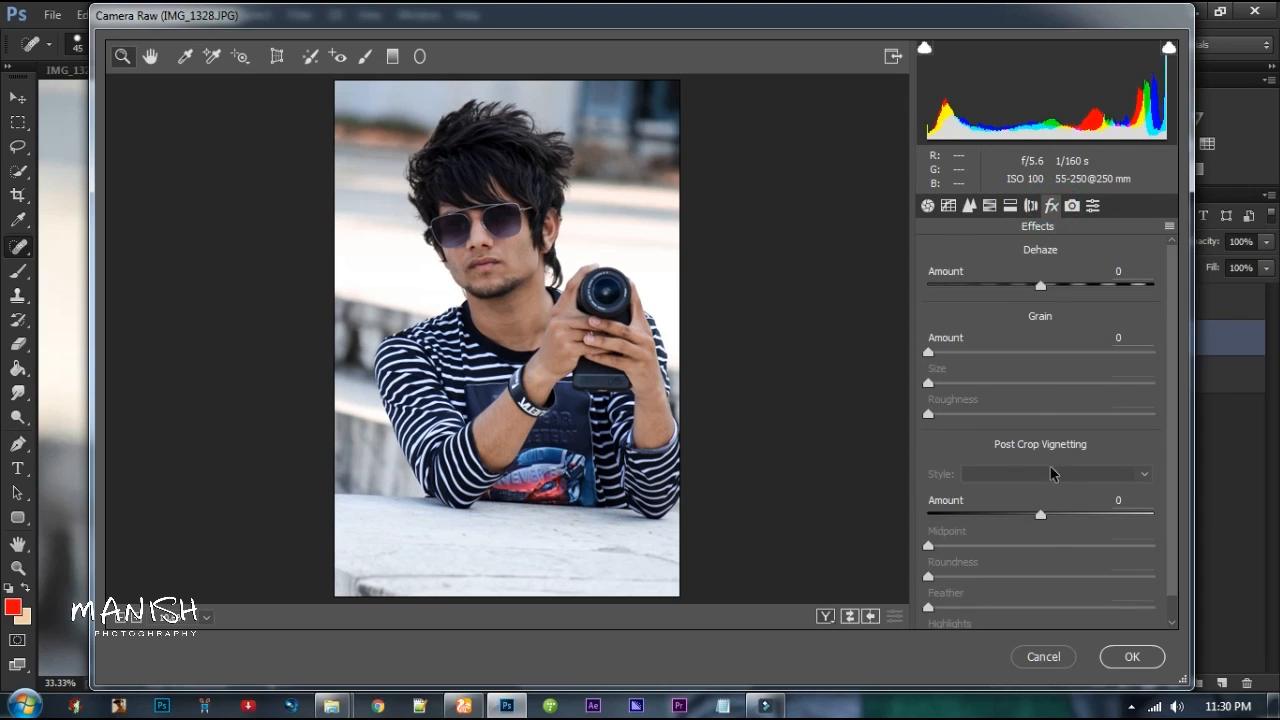
pyautogui.moveTo(1040, 512); pyautogui.dragTo(1011, 545)
pyautogui.click(1066, 501)
# Step: Adjust the Blue Primary saturation in the camera calibration and apply the Camera Raw edits
pyautogui.click(1072, 205)
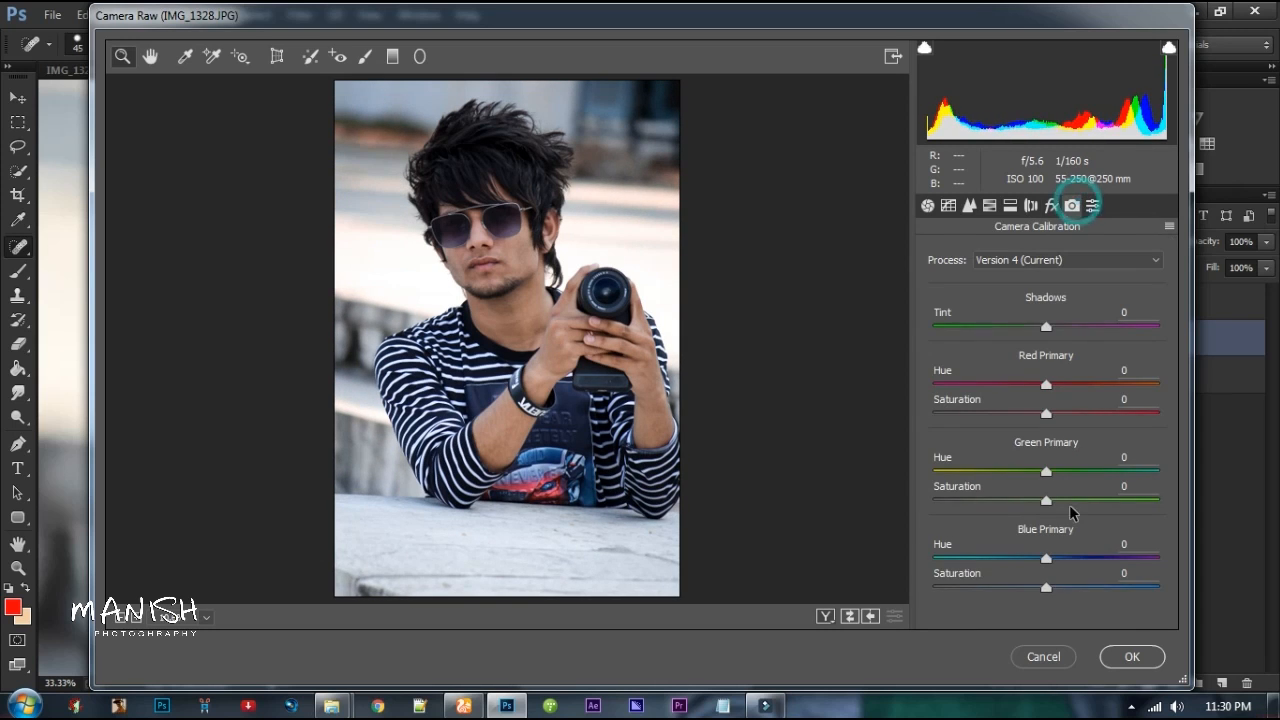
pyautogui.click(1082, 587)
pyautogui.click(1132, 656)
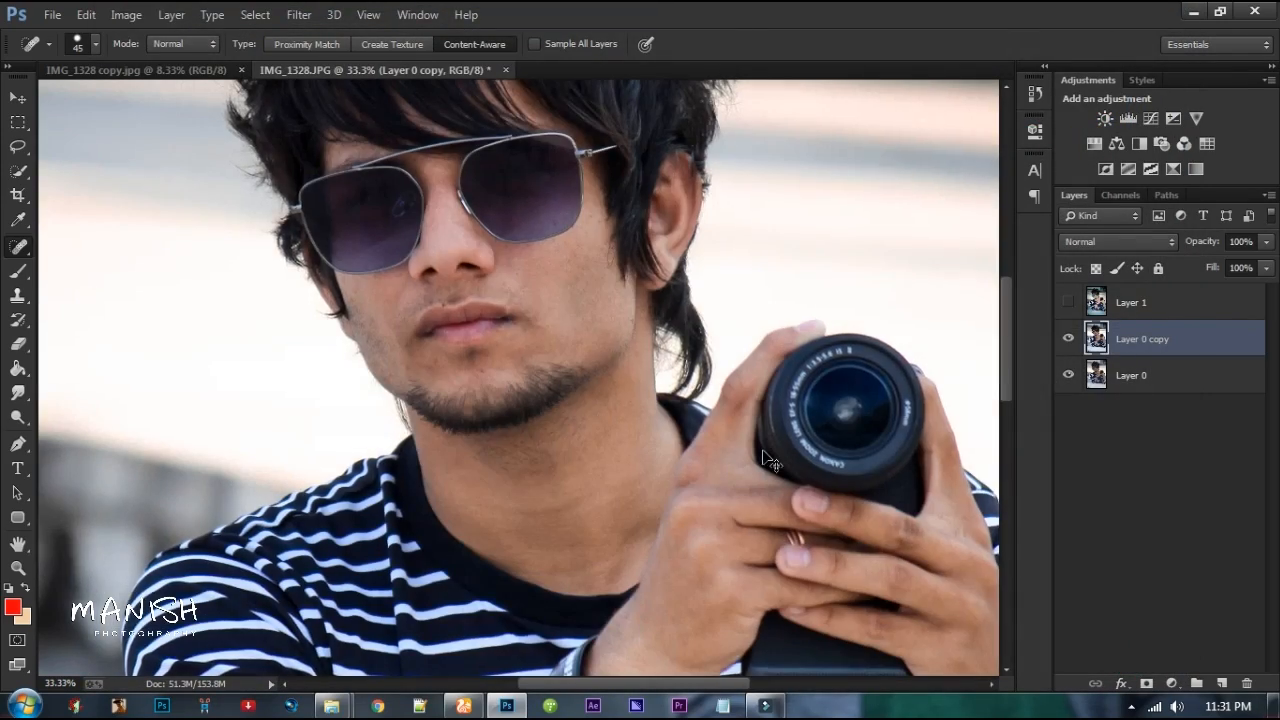
# Step: Duplicate the color-graded layer for skin smoothing
pyautogui.hotkey('ctrl', '-')
pyautogui.hotkey('ctrl', '-')
pyautogui.hotkey('ctrl', '-')
pyautogui.hotkey('ctrl', '-')
pyautogui.hotkey('ctrl', 'j')
# Step: Smooth the skin on the ear-side cheek and nose bridge with the Mixer Brush, enlarging the brush to 100
pyautogui.hotkey('ctrl', '+')
pyautogui.hotkey('ctrl', '+')
pyautogui.hotkey('ctrl', '+')
pyautogui.hotkey('ctrl', '+')
pyautogui.hotkey('ctrl', '+')
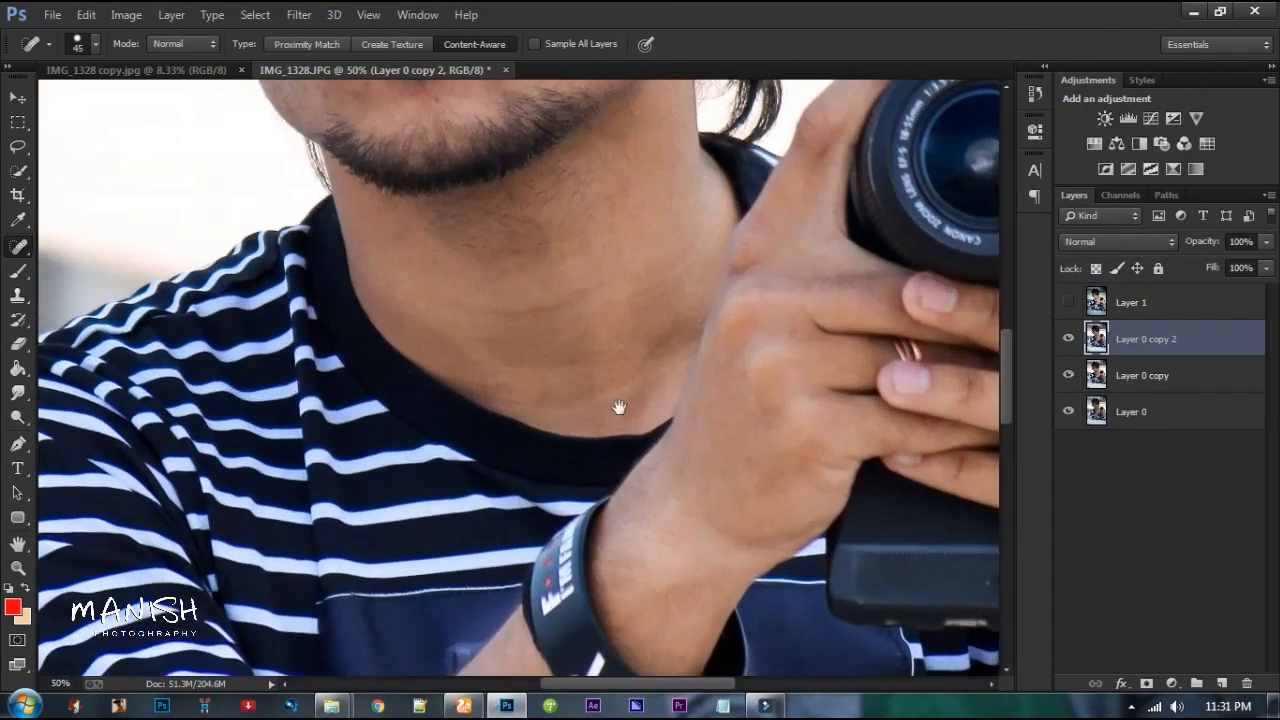
pyautogui.moveTo(617, 409); pyautogui.dragTo(607, 491)
pyautogui.hotkey('ctrl', '+')
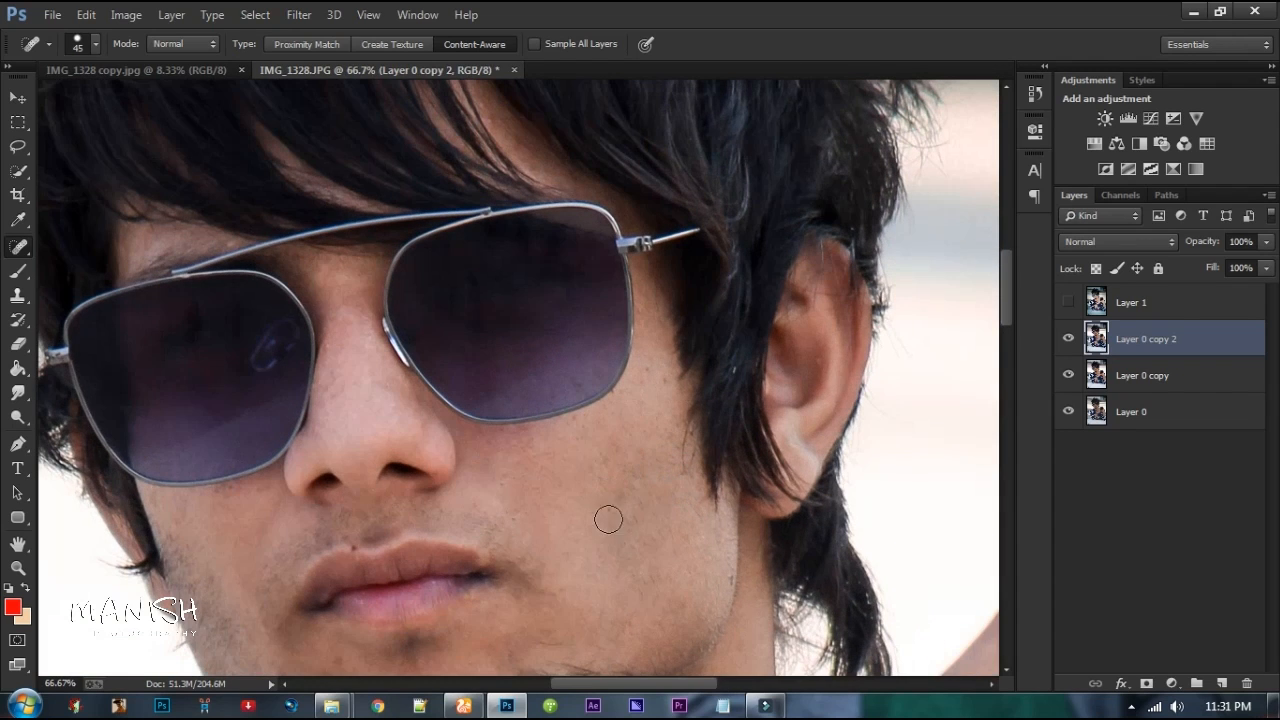
pyautogui.press('r')
pyautogui.hotkey('ctrl', '-')
pyautogui.press('b')
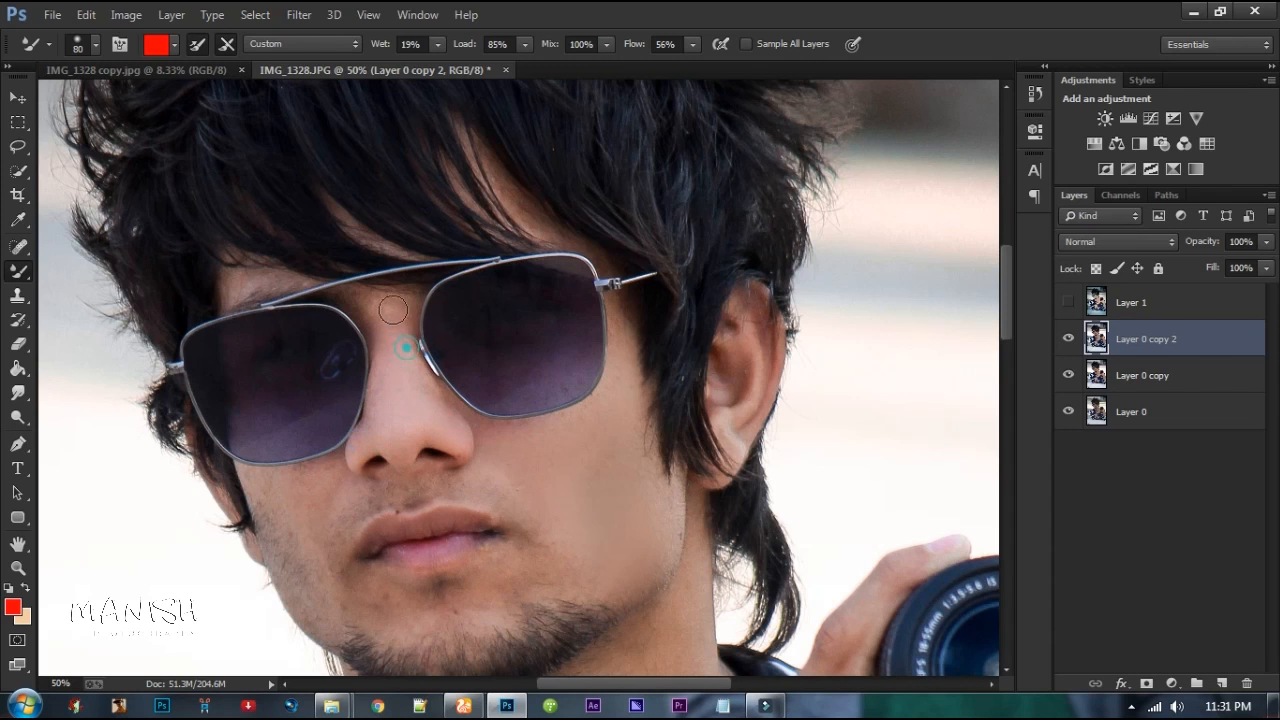
pyautogui.press(']')
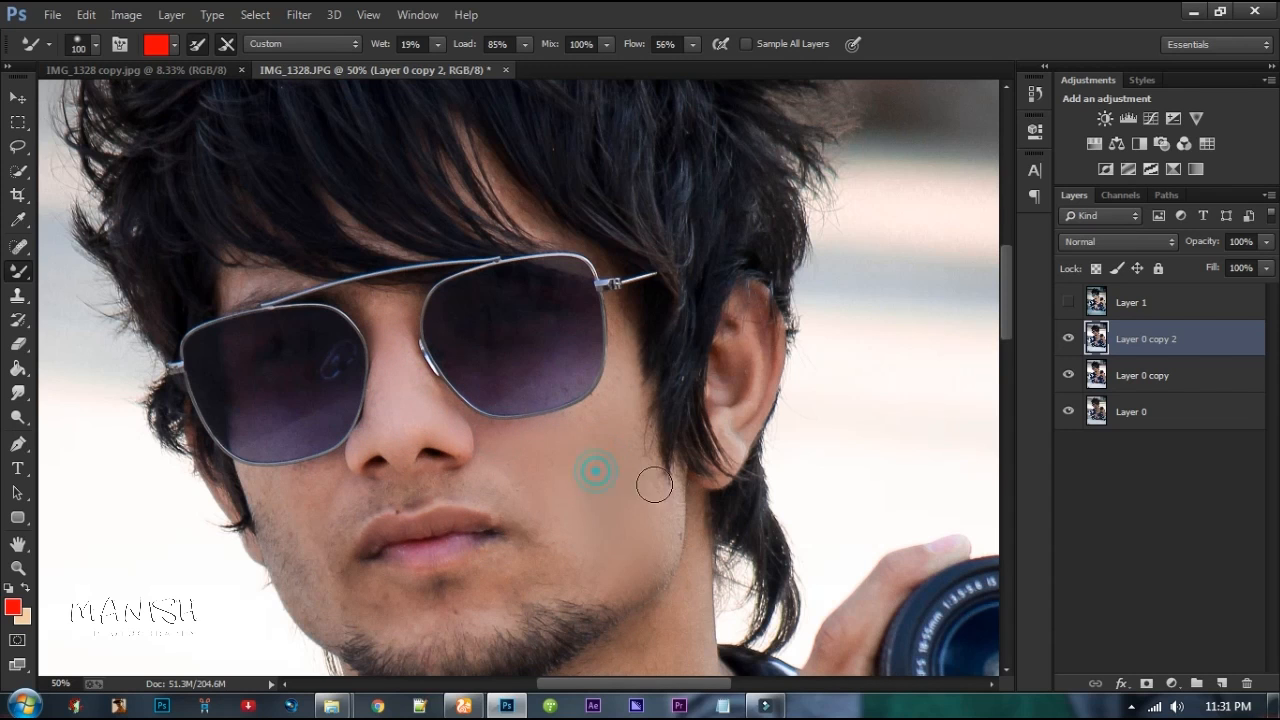
pyautogui.moveTo(650, 484); pyautogui.dragTo(691, 436)
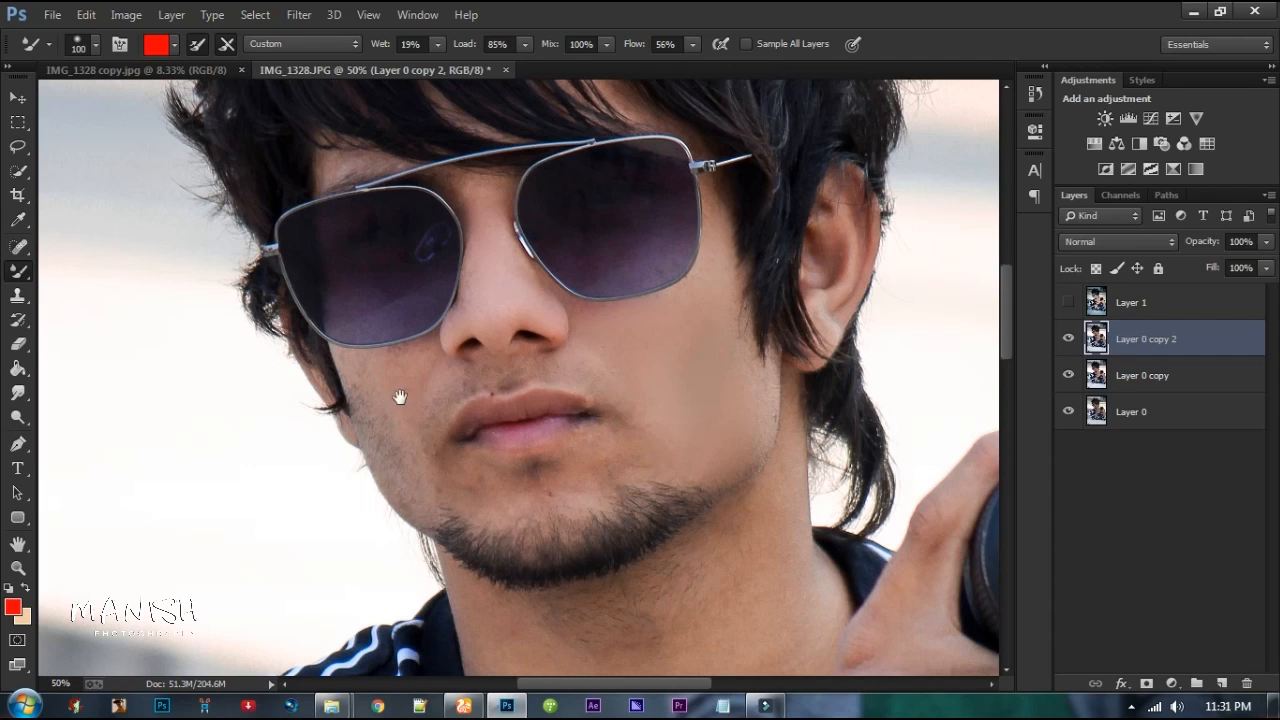
# Step: Heal the stubble marks on the image-left cheek and blend the skin there with the Mixer Brush at size 80
pyautogui.hotkey('ctrl', '+')
pyautogui.press('j')
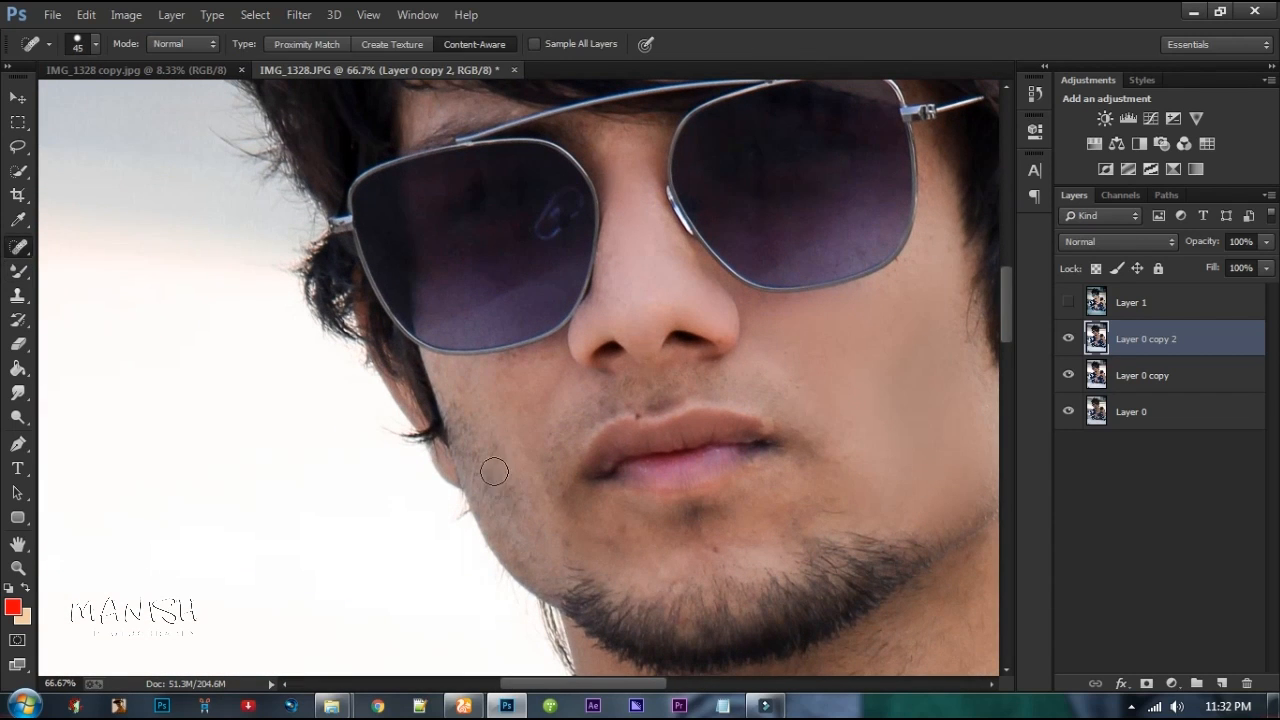
pyautogui.press('b')
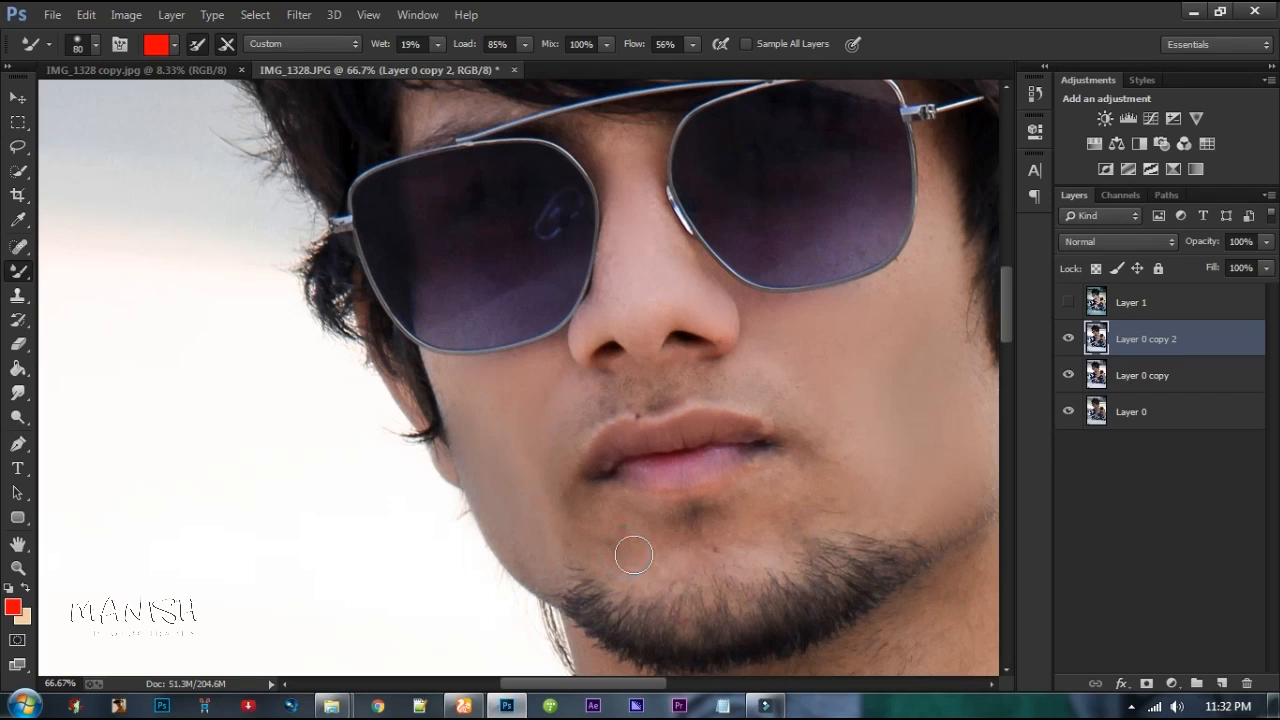
# Step: Heal the spots around the chin, and blend the skin below the sunglasses and around the mouth with the Mixer Brush
pyautogui.press('j')
pyautogui.click(620, 528)
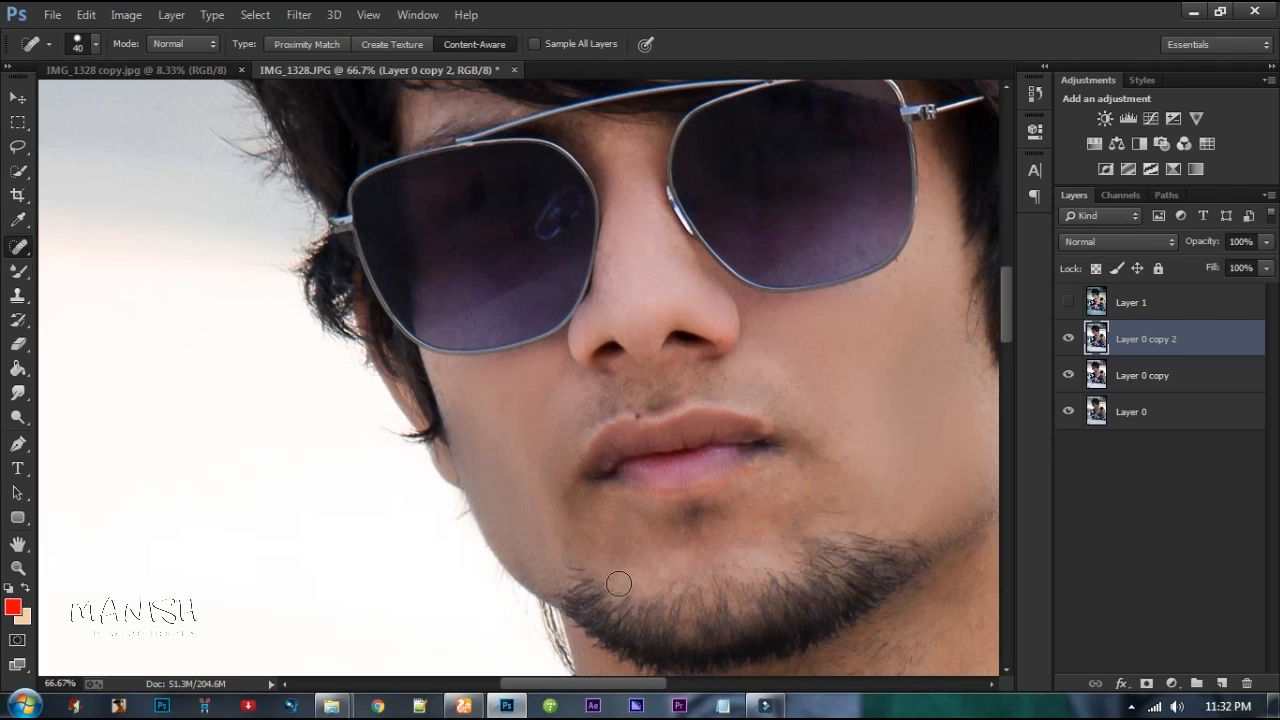
pyautogui.press('b')
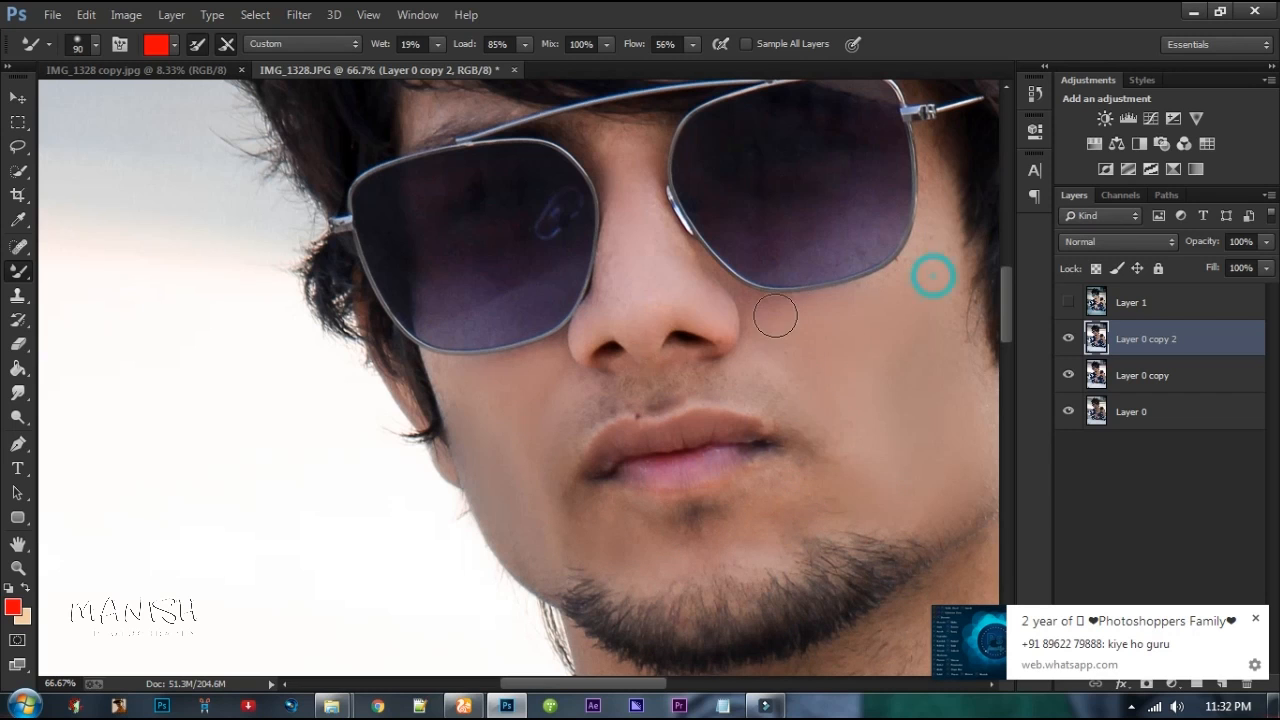
pyautogui.hotkey('ctrl', '-')
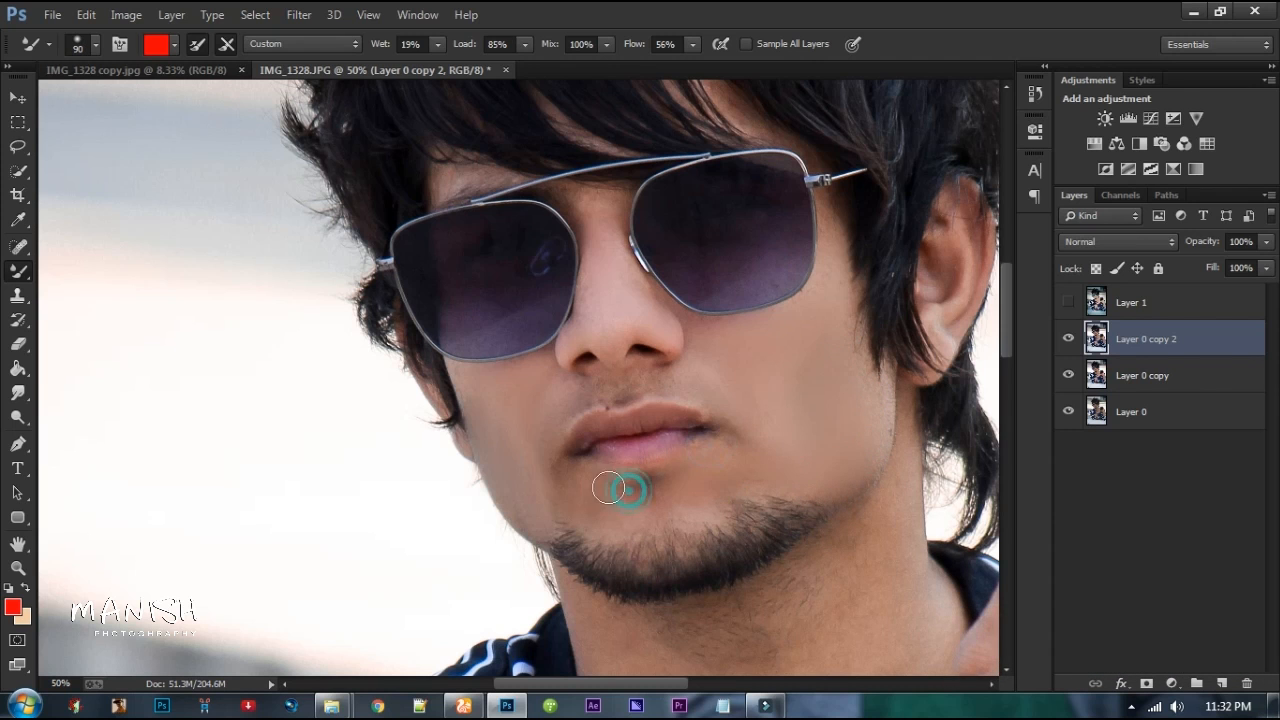
# Step: Smooth the skin of the neck below the beard with a large brush and the Smudge tool at 17% strength
pyautogui.hotkey('ctrl', '-')
pyautogui.press(']')
pyautogui.press(']')
pyautogui.hotkey('ctrl', '+')
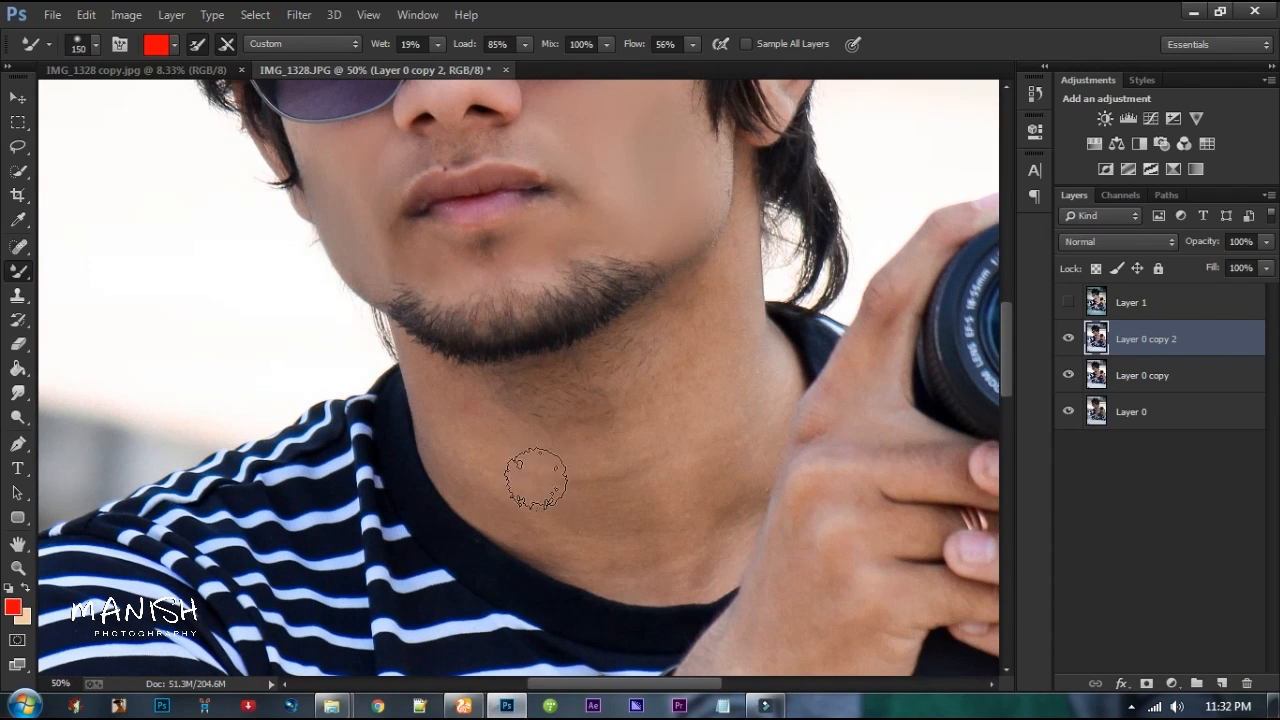
pyautogui.press('r')
pyautogui.moveTo(609, 459)
pyautogui.mouseDown()
pyautogui.moveTo(641, 550)
pyautogui.moveTo(630, 535)
pyautogui.moveTo(738, 421)
pyautogui.moveTo(636, 448)
pyautogui.moveTo(600, 398)
pyautogui.moveTo(548, 426)
pyautogui.moveTo(498, 407)
pyautogui.mouseUp()
pyautogui.press('[')
# Step: Smooth the jawline between the beard and the ear with the Smudge tool, reducing the brush to 100
pyautogui.moveTo(663, 368); pyautogui.dragTo(678, 218)
pyautogui.press('[')
pyautogui.press('[')
pyautogui.press('[')
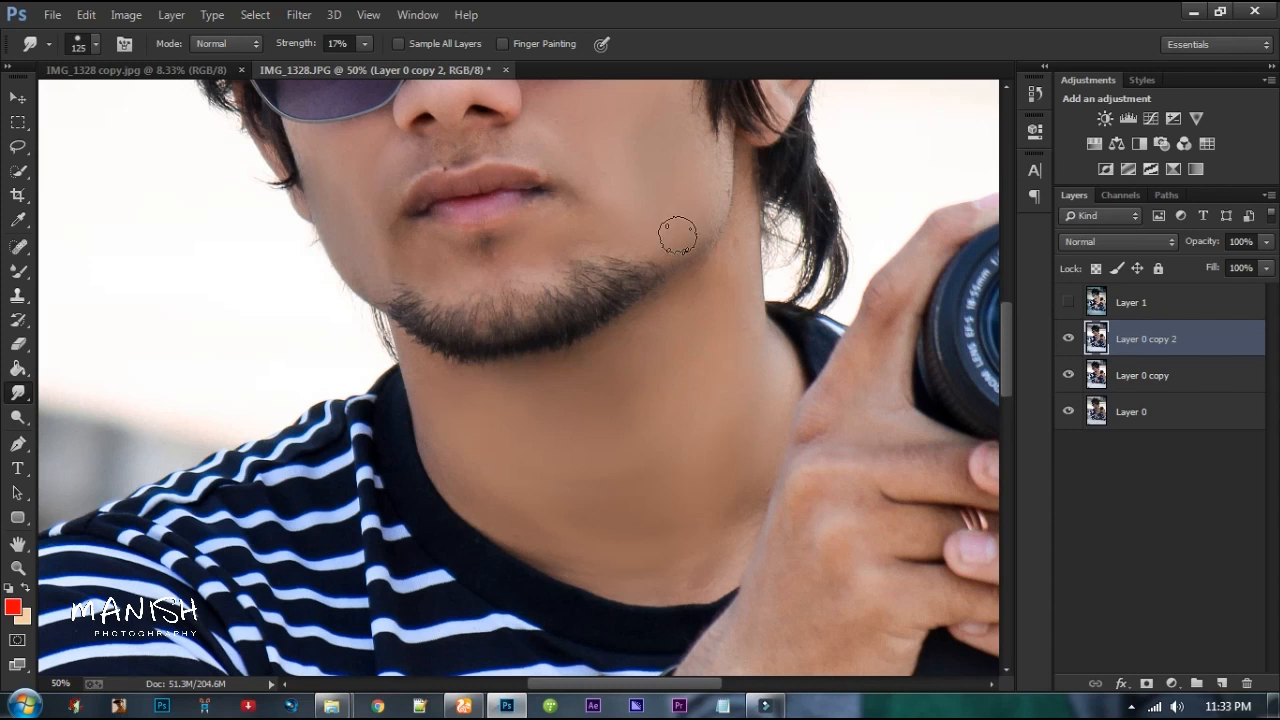
pyautogui.press('[')
pyautogui.press('[')
pyautogui.press('[')
pyautogui.moveTo(741, 188)
pyautogui.mouseDown()
pyautogui.moveTo(698, 209)
pyautogui.moveTo(672, 300)
pyautogui.mouseUp()
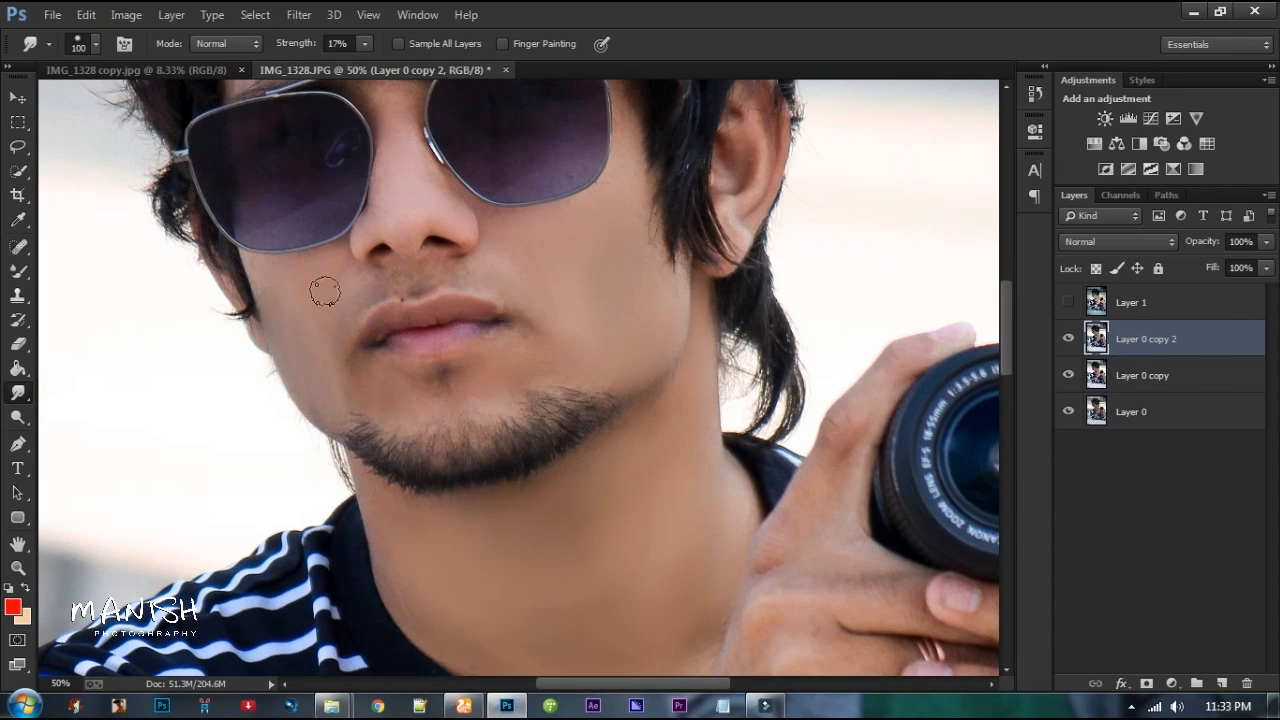
# Step: Smooth the skin around the nose, upper lip and image-right cheek with the Smudge tool, enlarging the brush to 125
pyautogui.moveTo(425, 276); pyautogui.dragTo(389, 209)
pyautogui.moveTo(446, 146); pyautogui.dragTo(491, 306)
pyautogui.press('[')
pyautogui.press('[')
pyautogui.press('[')
pyautogui.press('[')
pyautogui.press(']')
pyautogui.press(']')
pyautogui.press(']')
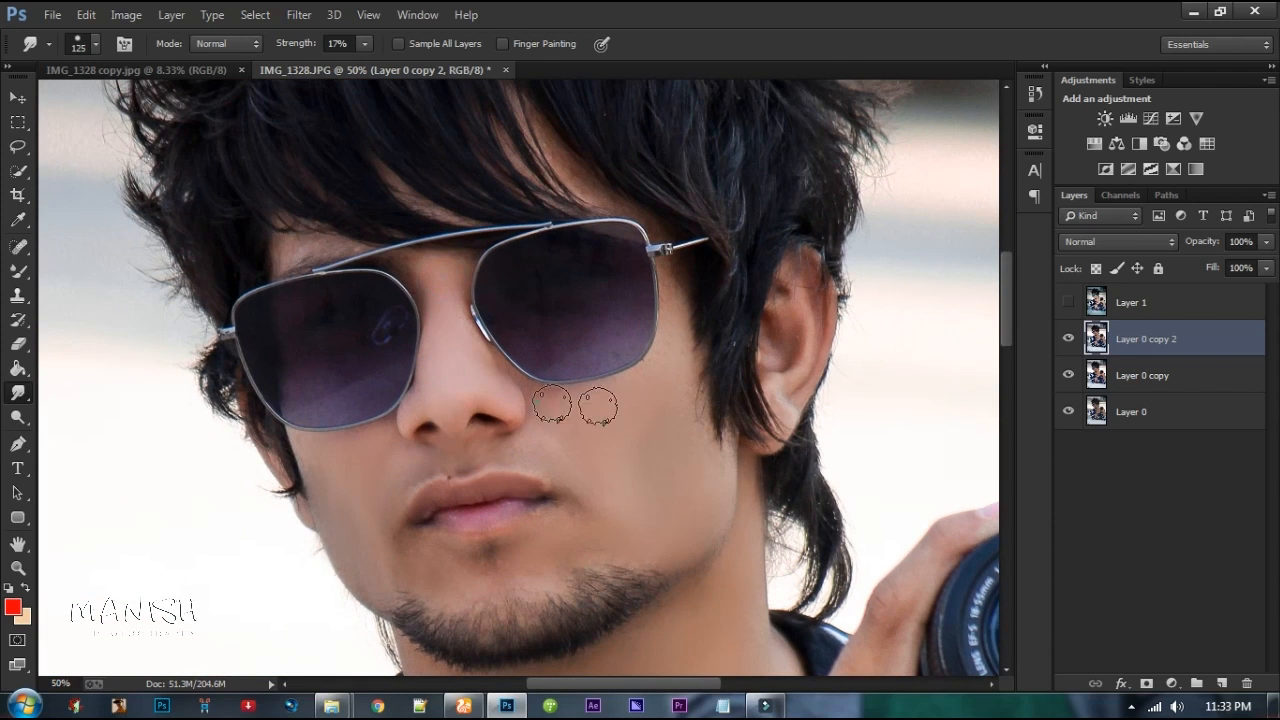
pyautogui.moveTo(671, 534); pyautogui.dragTo(675, 391)
pyautogui.scroll(-3, 674, 420)
pyautogui.moveTo(423, 357); pyautogui.dragTo(569, 294)
# Step: Smooth the skin of the image-right forearm above the rolled sleeve with the Smudge tool at brush size 250
pyautogui.press(']')
pyautogui.hotkey('ctrl', '-')
pyautogui.moveTo(647, 274); pyautogui.dragTo(417, 154)
pyautogui.hotkey('ctrl', '+')
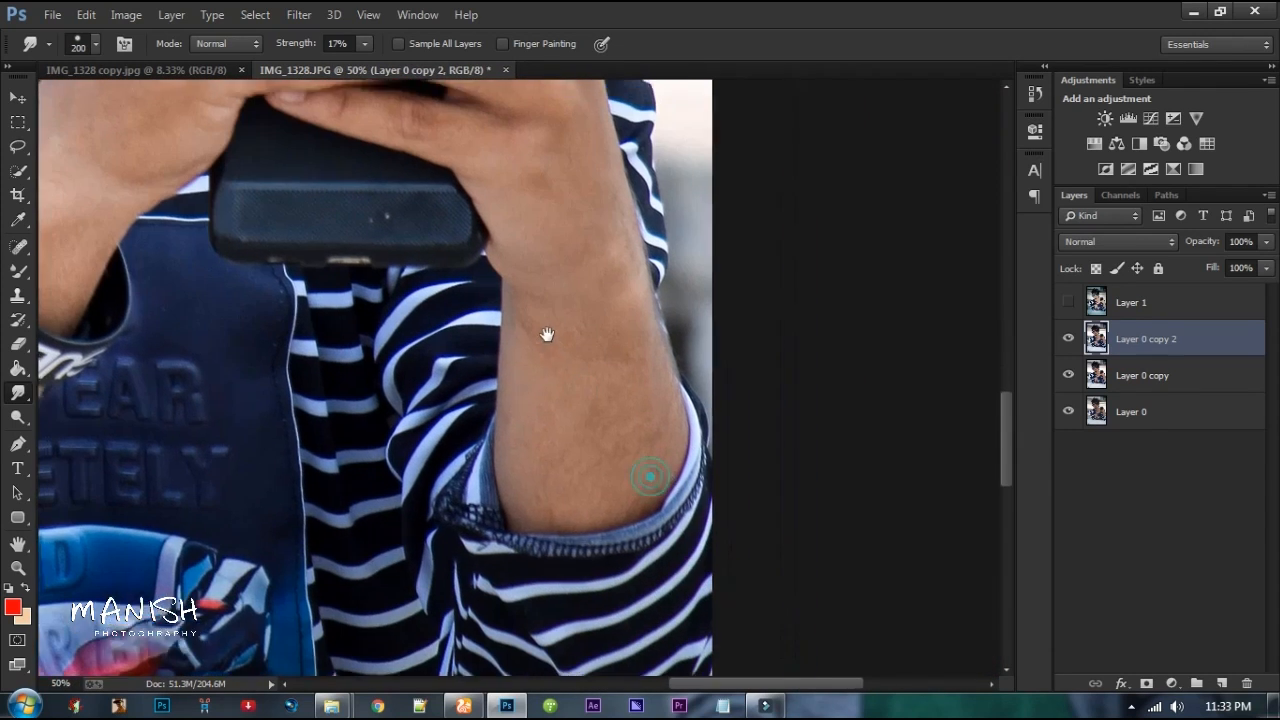
pyautogui.press('[')
pyautogui.press(']')
pyautogui.press(']')
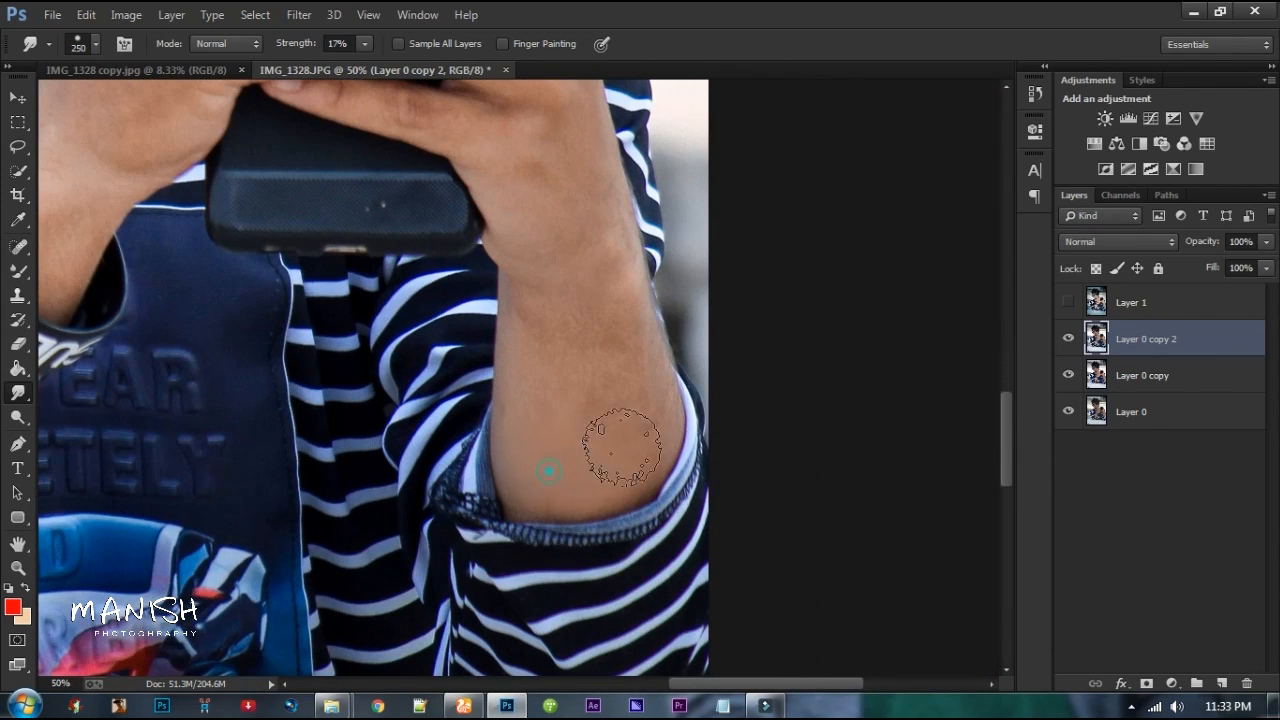
pyautogui.moveTo(583, 408)
pyautogui.mouseDown()
pyautogui.moveTo(561, 552)
pyautogui.moveTo(614, 523)
pyautogui.mouseUp()
pyautogui.moveTo(537, 354); pyautogui.dragTo(657, 509)
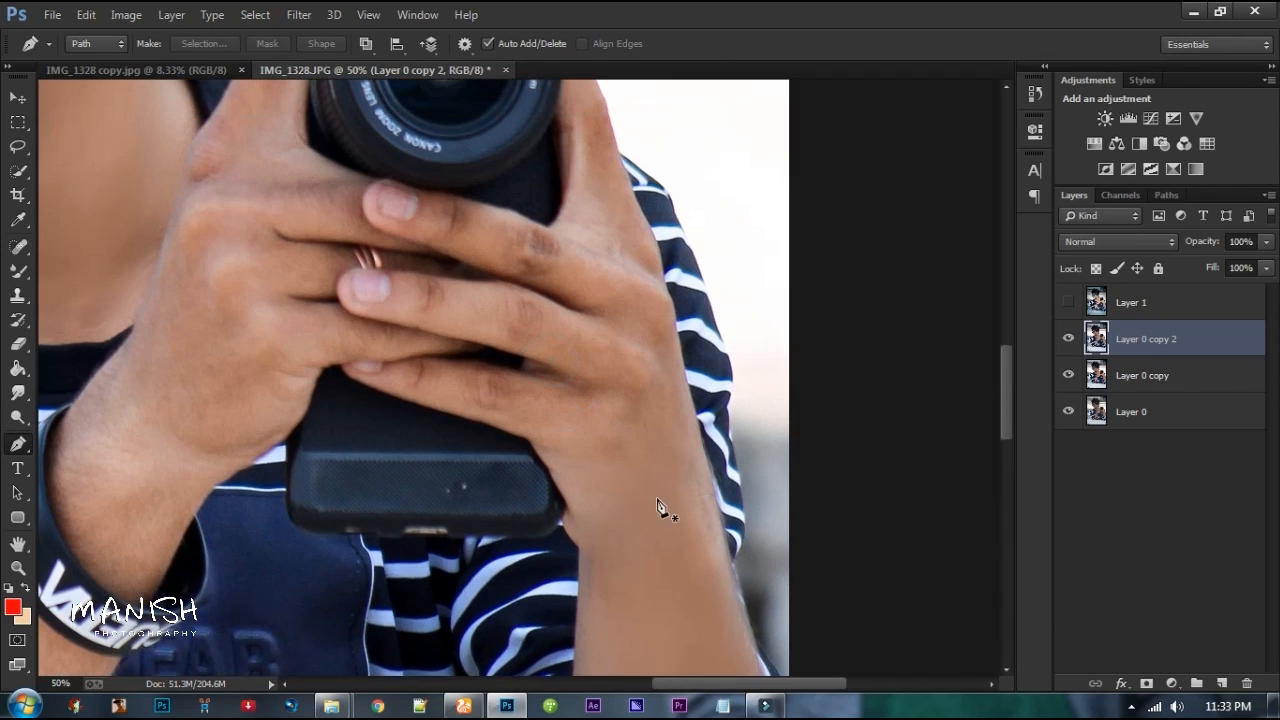
# Step: Smooth the fingers and back of the image-right hand with the Smudge tool at brush sizes between 125 and 150
pyautogui.press('[')
pyautogui.press('[')
pyautogui.press('[')
pyautogui.press('[')
pyautogui.press('[')
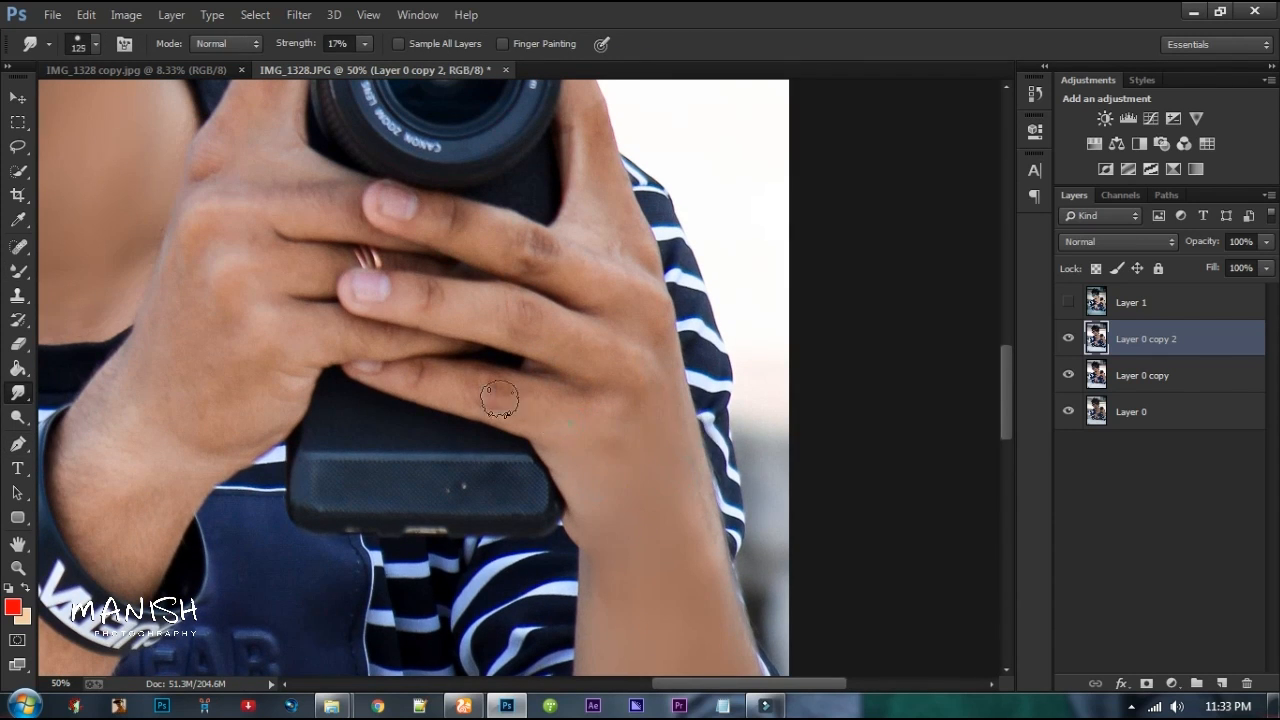
pyautogui.press(']')
pyautogui.press(']')
pyautogui.press(']')
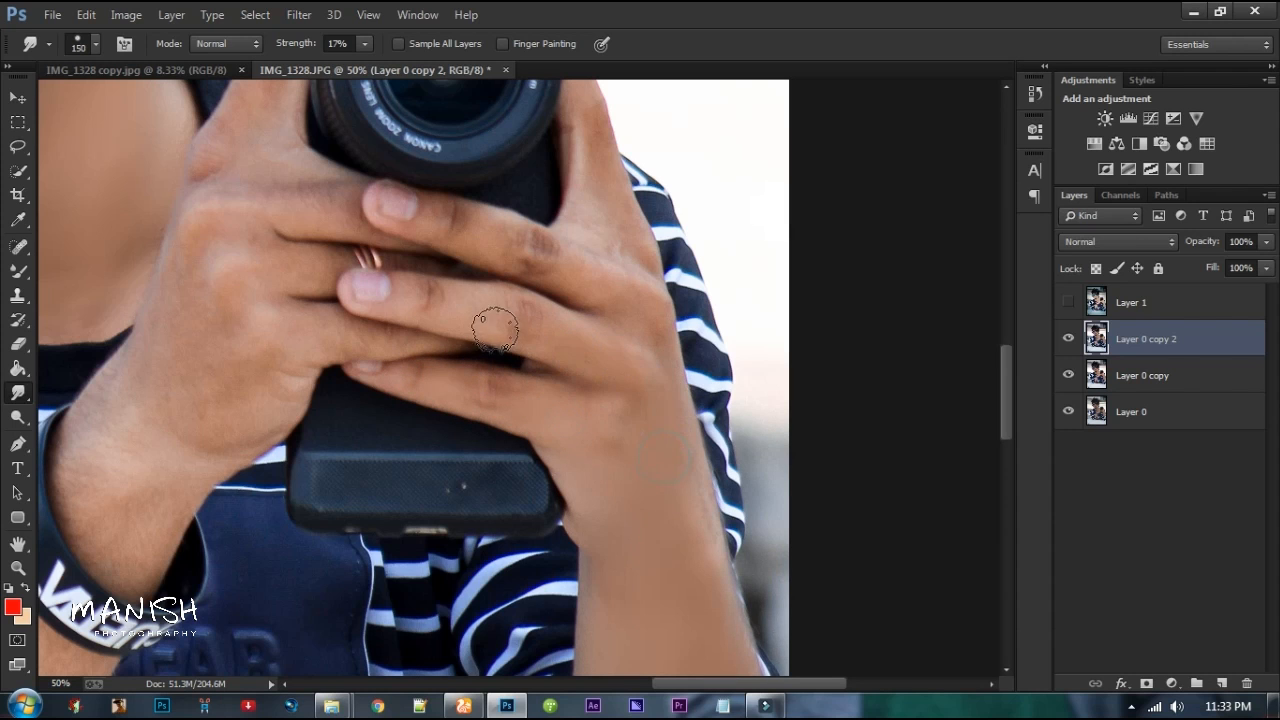
pyautogui.press('[')
pyautogui.press('[')
pyautogui.moveTo(630, 258); pyautogui.dragTo(614, 360)
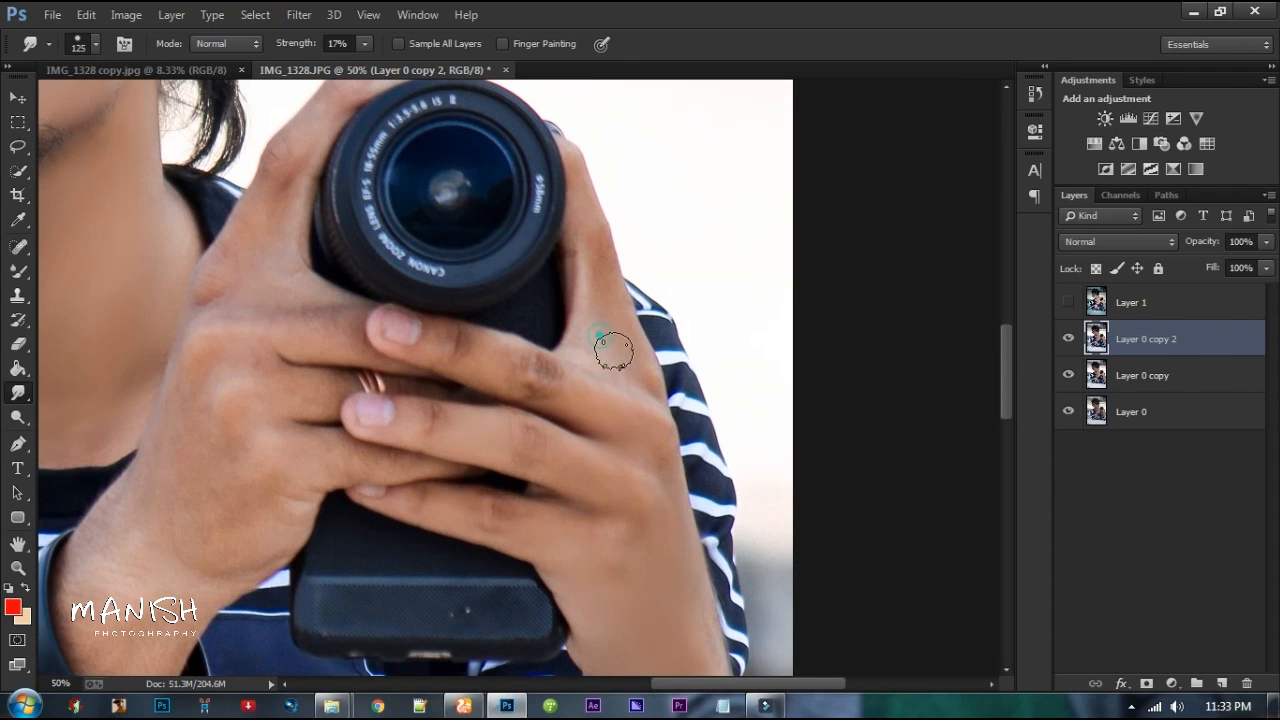
# Step: Smooth the fingers and back of the image-left hand holding the camera with the Smudge tool at brush size 150
pyautogui.press(']')
pyautogui.moveTo(471, 450); pyautogui.dragTo(756, 310)
pyautogui.press(']')
pyautogui.moveTo(420, 458)
pyautogui.mouseDown()
pyautogui.moveTo(400, 449)
pyautogui.moveTo(423, 391)
pyautogui.moveTo(486, 414)
pyautogui.mouseUp()
pyautogui.moveTo(546, 325); pyautogui.dragTo(646, 324)
pyautogui.click(611, 194)
pyautogui.scroll(3, 603, 205)
pyautogui.moveTo(566, 190); pyautogui.dragTo(610, 180)
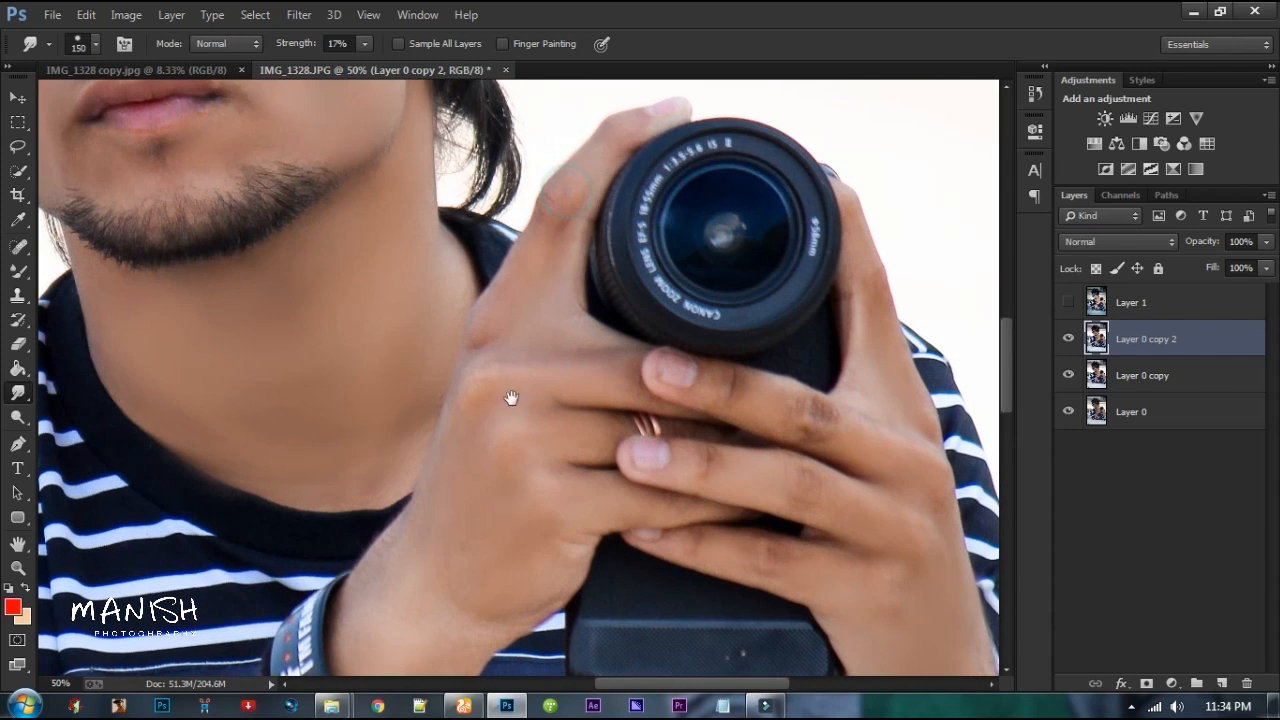
pyautogui.moveTo(500, 438); pyautogui.dragTo(545, 333)
# Step: Smooth the image-left forearm and the wrist around the wristband with the Smudge tool, using brush sizes of 200 to 300
pyautogui.moveTo(400, 468); pyautogui.dragTo(657, 211)
pyautogui.press(']')
pyautogui.press(']')
pyautogui.press(']')
pyautogui.press(']')
pyautogui.moveTo(505, 555)
pyautogui.mouseDown()
pyautogui.moveTo(414, 429)
pyautogui.moveTo(551, 429)
pyautogui.mouseUp()
pyautogui.press('[')
pyautogui.press('[')
pyautogui.press('[')
pyautogui.press('[')
pyautogui.press('[')
pyautogui.press('[')
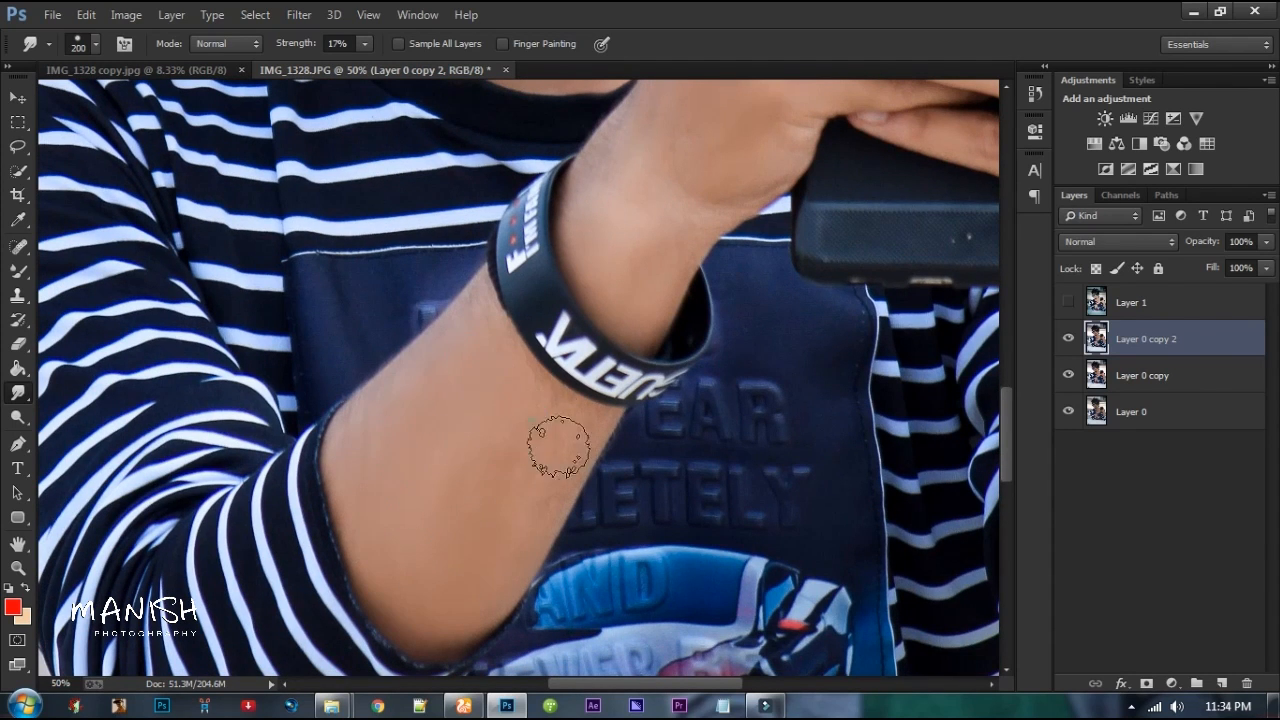
pyautogui.press(']')
pyautogui.press(']')
pyautogui.press(']')
pyautogui.press(']')
pyautogui.press(']')
pyautogui.press(']')
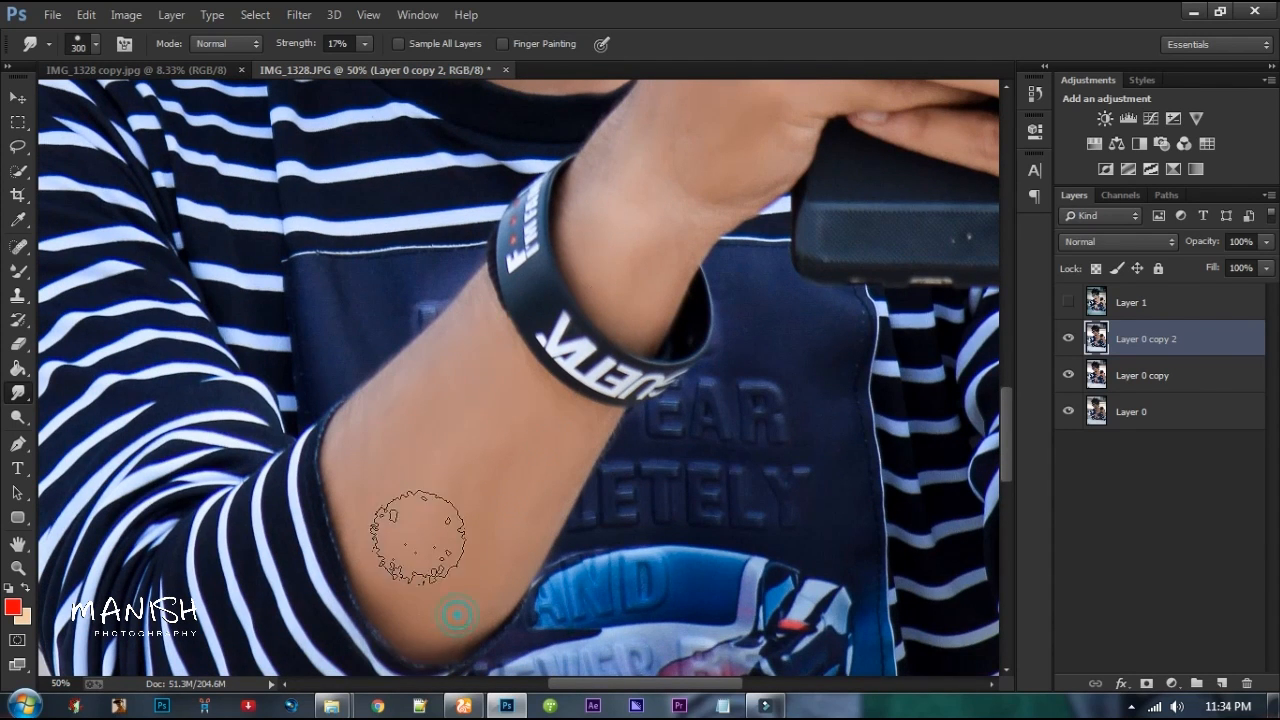
# Step: Blend the neck skin beside the raised hand with the Smudge tool at brush sizes 200 and 300
pyautogui.hotkey('ctrl', '-')
pyautogui.moveTo(620, 265); pyautogui.dragTo(507, 410)
pyautogui.press('[')
pyautogui.press('[')
pyautogui.press('[')
pyautogui.press('[')
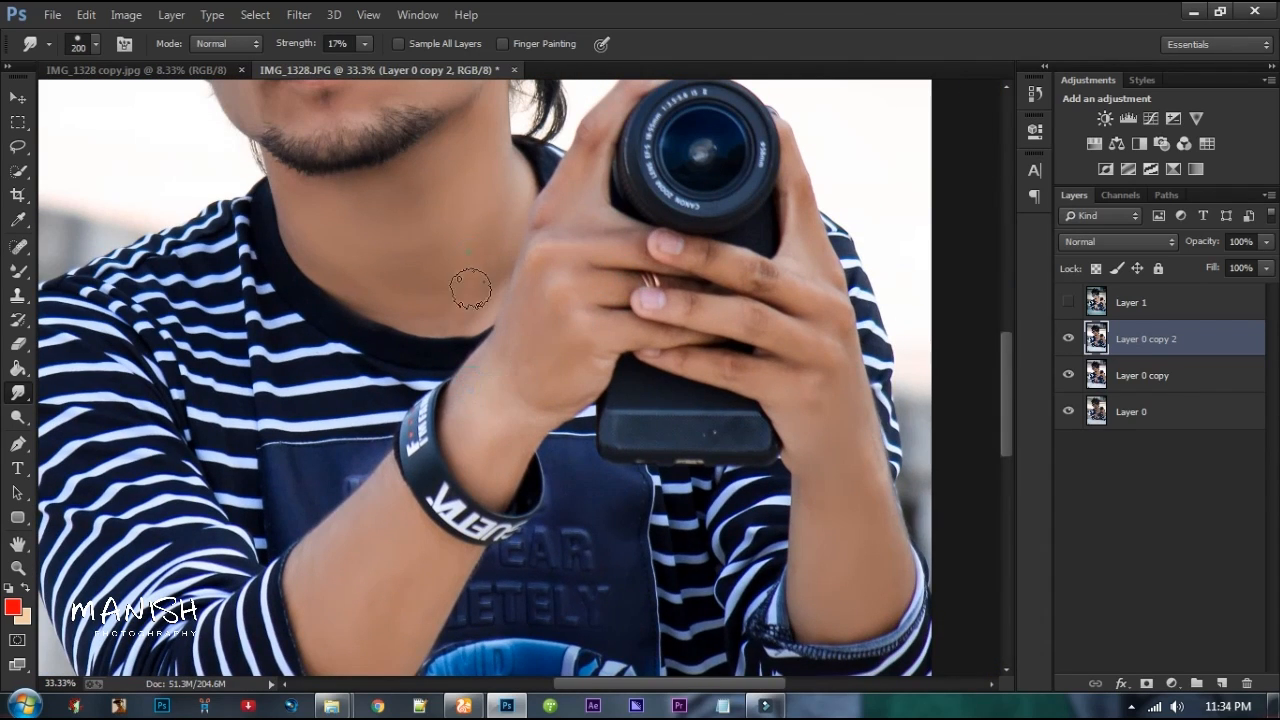
pyautogui.press(']')
pyautogui.press(']')
# Step: Add a Selective Color adjustment layer and set Black to -66% for the Reds
pyautogui.hotkey('ctrl', '-')
pyautogui.hotkey('ctrl', '-')
pyautogui.hotkey('ctrl', '-')
pyautogui.click(1172, 683)
pyautogui.click(1150, 682)
pyautogui.moveTo(907, 352); pyautogui.dragTo(854, 351)
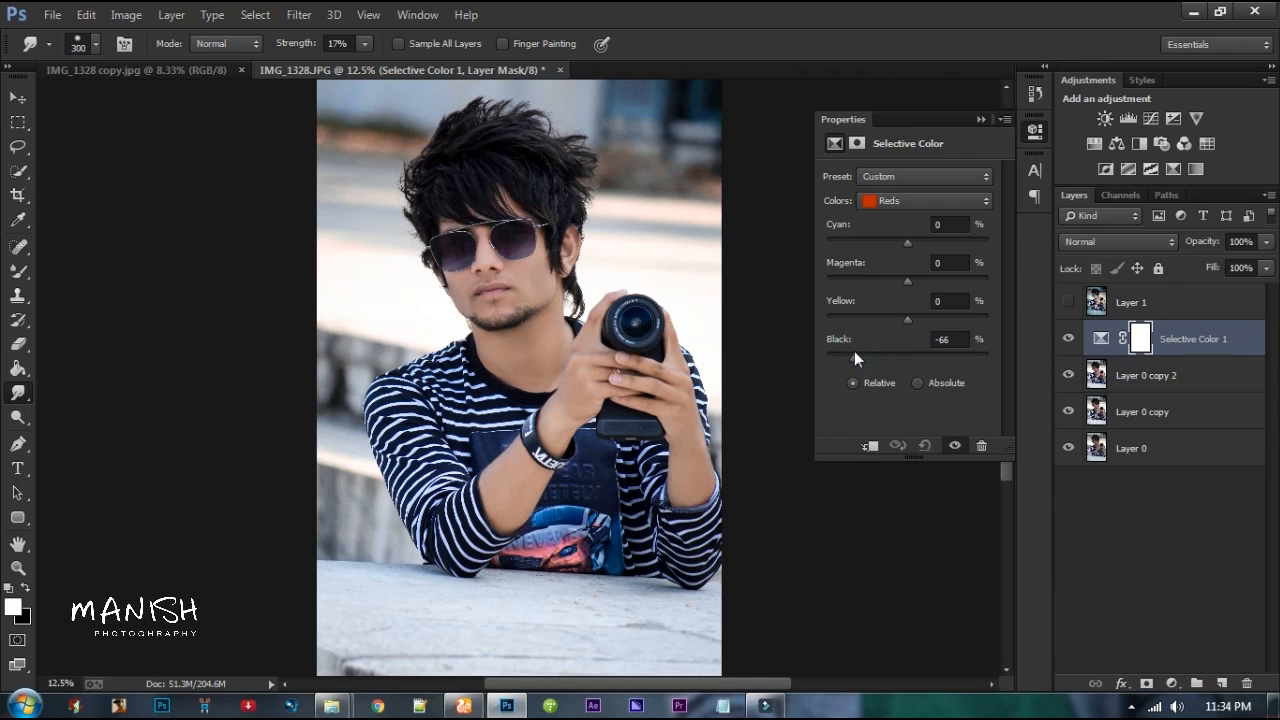
# Step: Work through the other Selective Color ranges, set Black to -36% for the Magentas, and compare the image with and without the adjustment
pyautogui.click(905, 200)
pyautogui.click(900, 225)
pyautogui.click(857, 356)
pyautogui.click(913, 205)
pyautogui.click(908, 221)
pyautogui.click(898, 205)
pyautogui.click(906, 276)
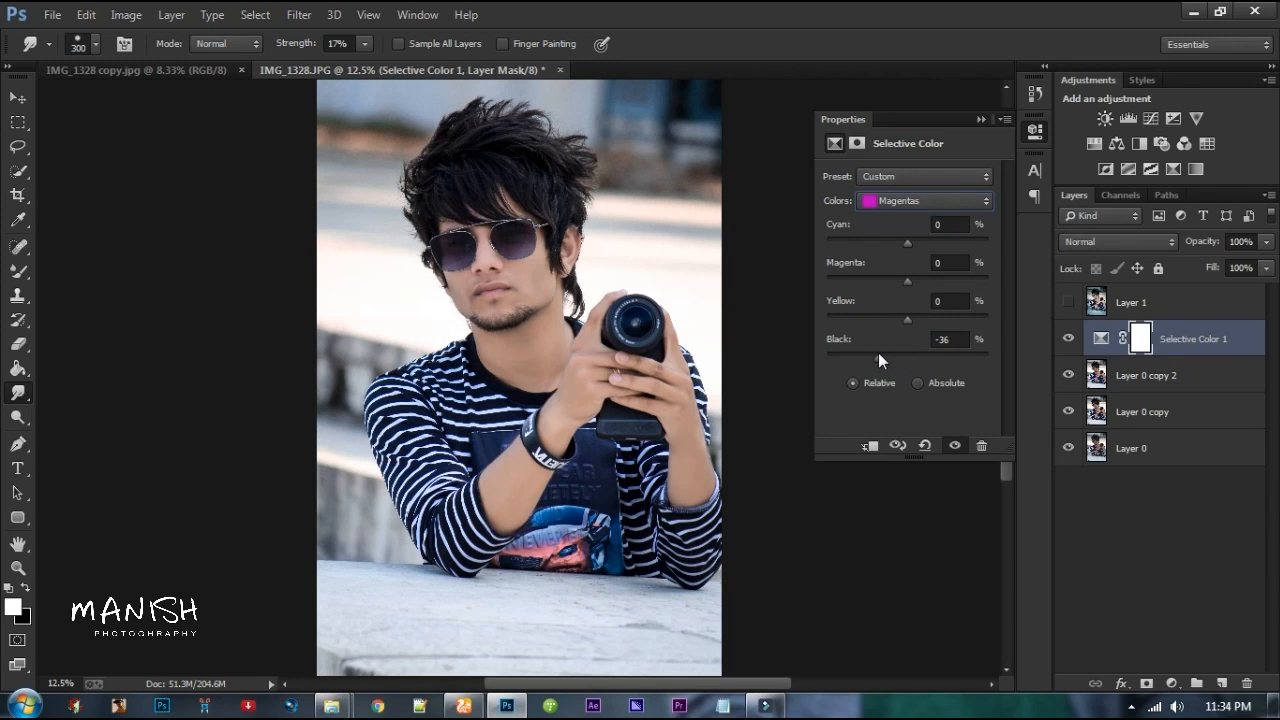
pyautogui.click(1034, 129)
pyautogui.click(1067, 338)
pyautogui.click(1064, 339)
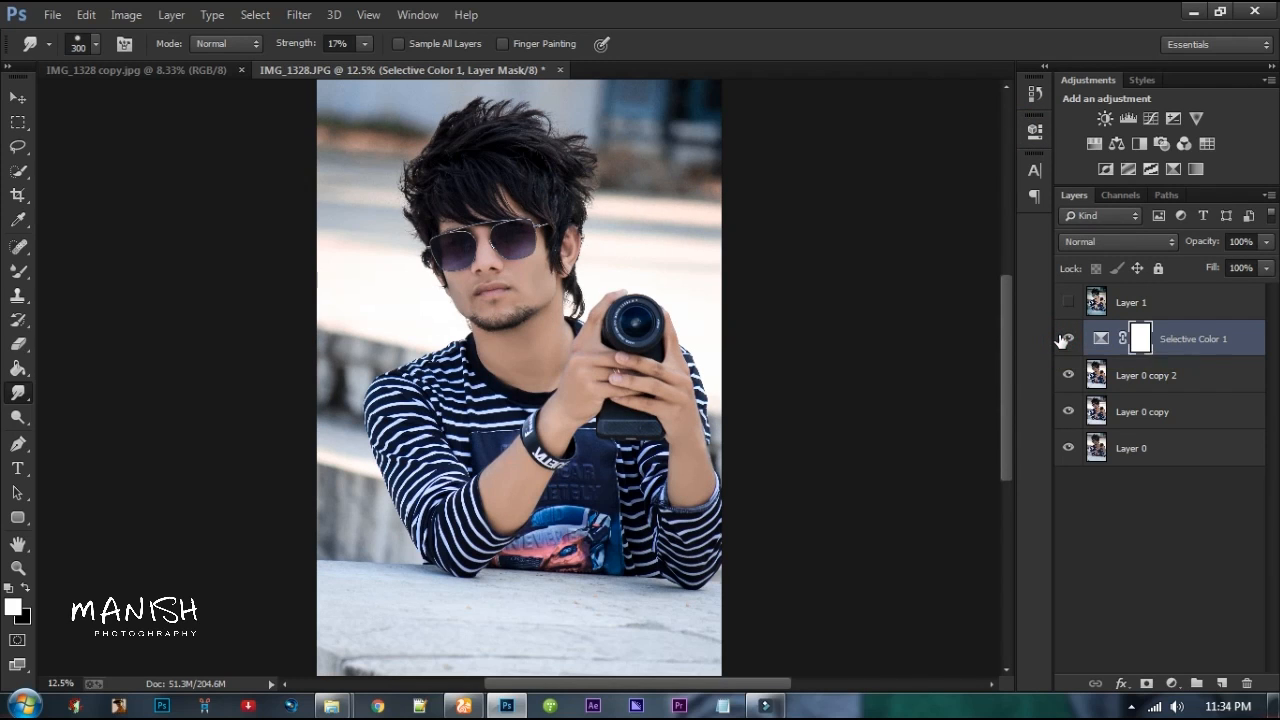
# Step: Clip the Selective Color layer to Layer 0 copy 2 and mask it off the upper background with a soft black brush at size 1100
pyautogui.hotkey('ctrl', 'alt', 'g')
pyautogui.press('b')
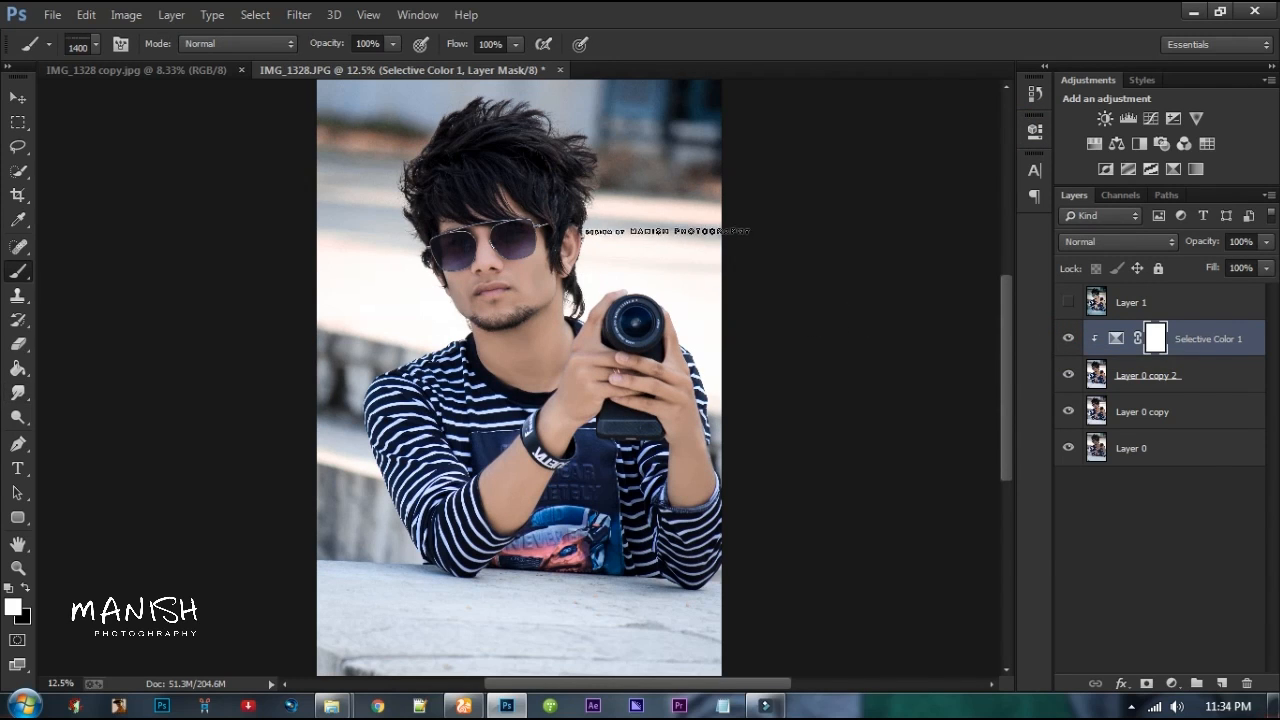
pyautogui.rightClick(660, 215)
pyautogui.doubleClick(757, 344)
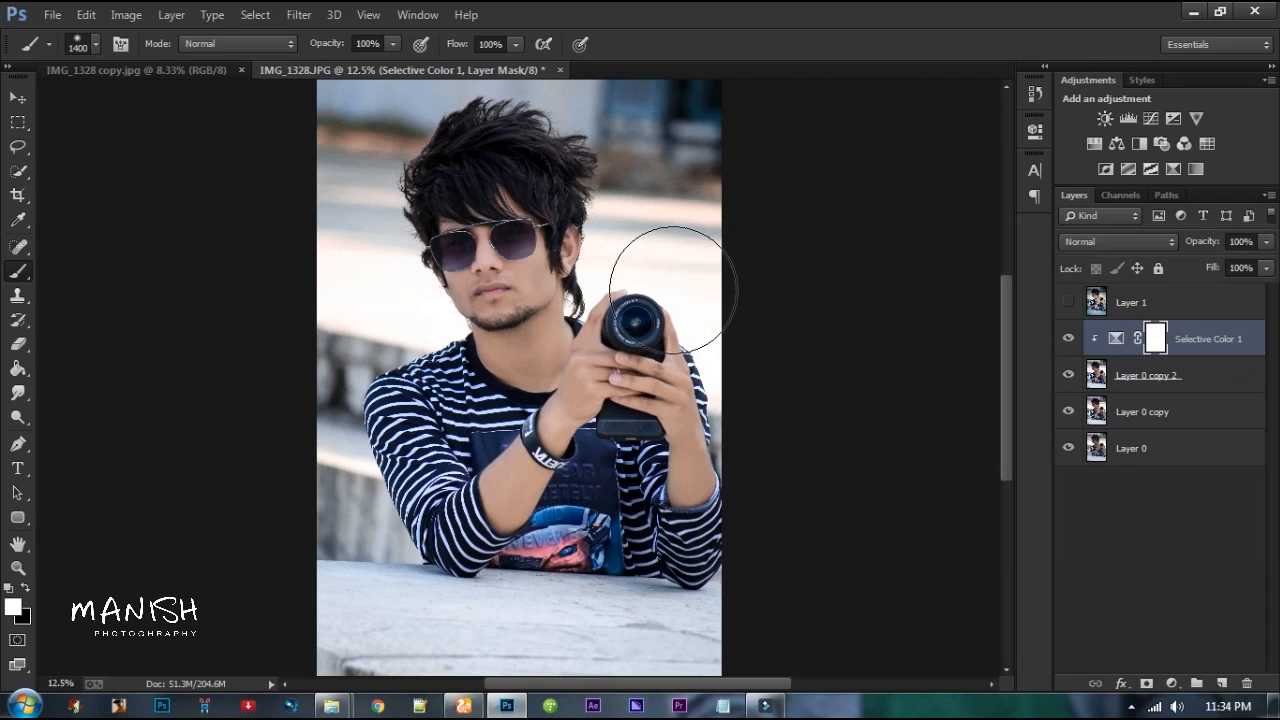
pyautogui.press('[')
pyautogui.press('[')
pyautogui.press('[')
pyautogui.click(719, 179)
pyautogui.press('x')
pyautogui.moveTo(615, 170)
pyautogui.mouseDown()
pyautogui.moveTo(565, 161)
pyautogui.moveTo(651, 95)
pyautogui.mouseUp()
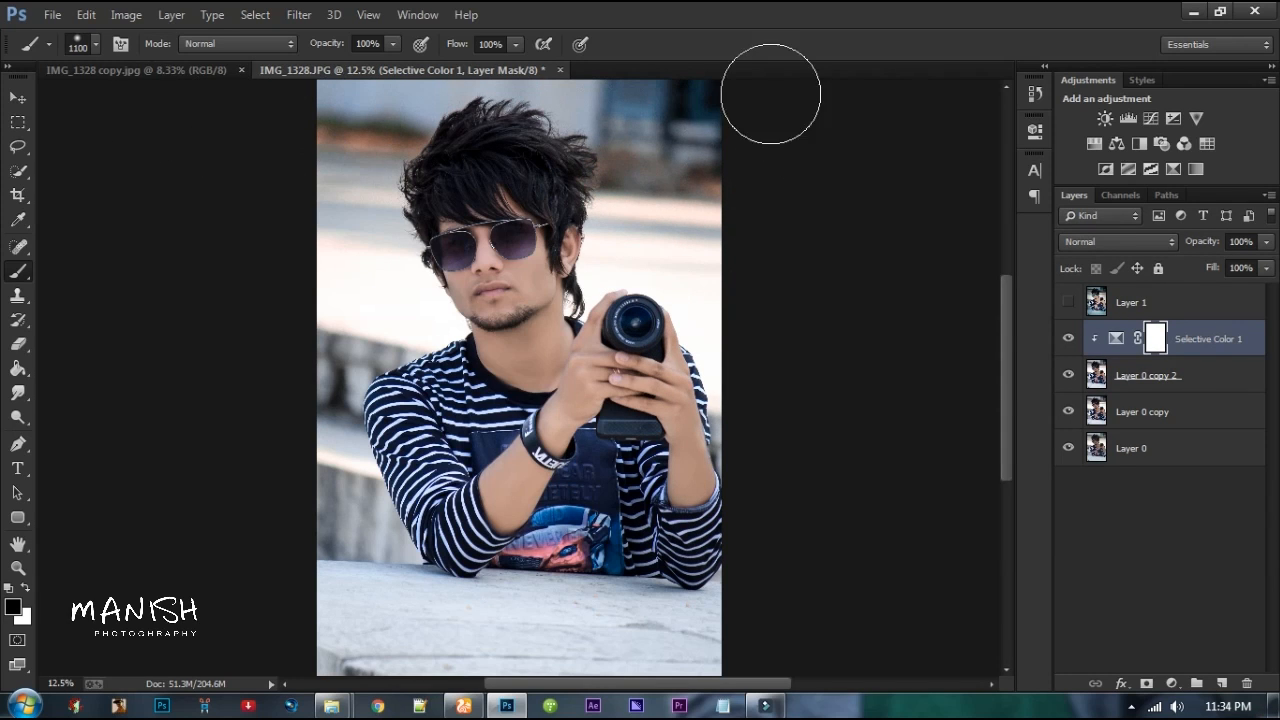
pyautogui.click(1065, 338)
pyautogui.click(1065, 338)
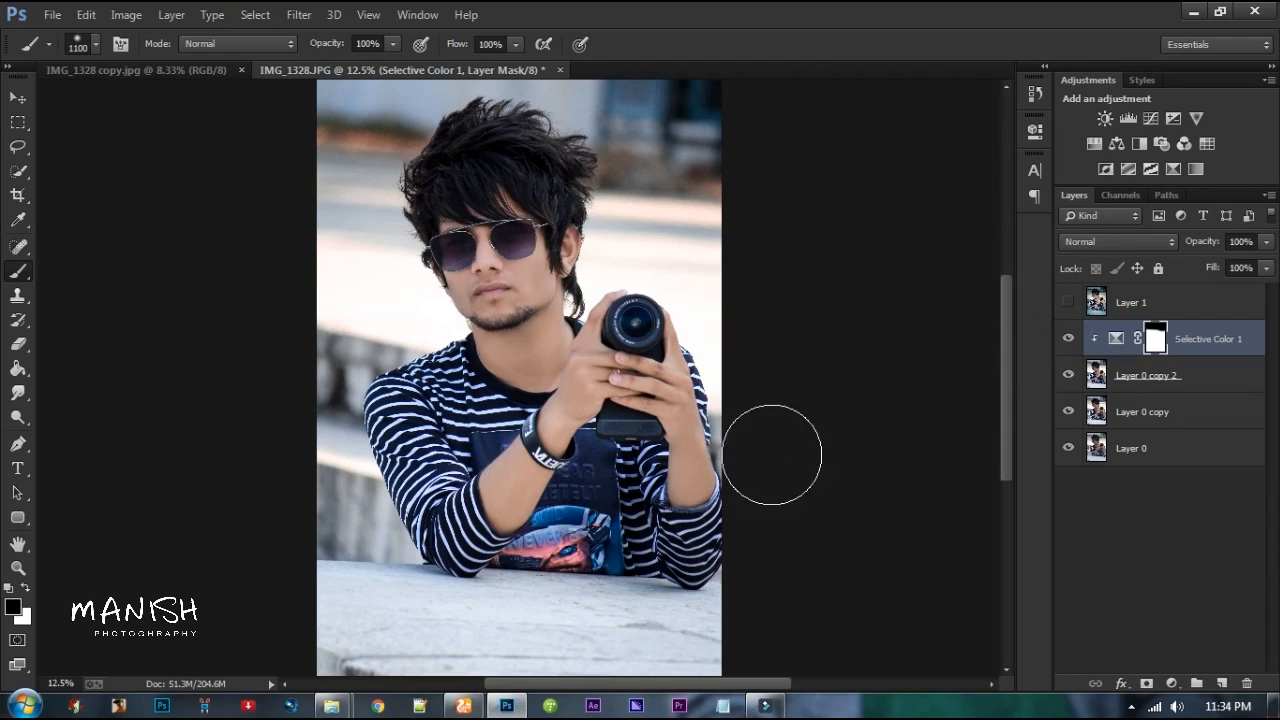
# Step: Mask the Selective Color adjustment off the printed graphic on the shirt with a black brush at size 700
pyautogui.press('[')
pyautogui.press('[')
pyautogui.press('[')
pyautogui.press('[')
pyautogui.moveTo(580, 527); pyautogui.dragTo(498, 590)
pyautogui.click(1067, 338)
pyautogui.click(1067, 338)
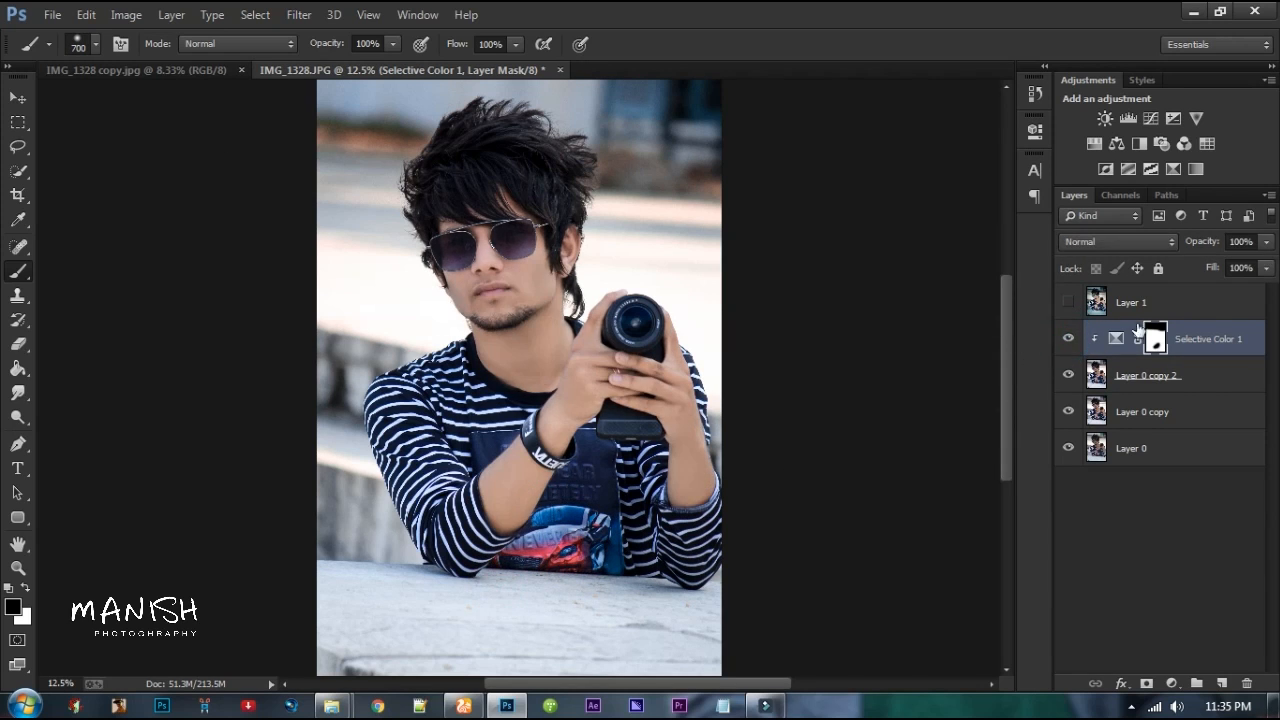
# Step: Stamp all visible layers into a new layer and duplicate it
pyautogui.moveTo(1192, 246); pyautogui.dragTo(1191, 247)
pyautogui.hotkey('ctrl', 'alt', 'shift', 'e')
pyautogui.hotkey('ctrl', 'j')
# Step: Open Color Efex Pro 4 on the duplicate layer and set the Detail Extractor's opacity to 32%
pyautogui.click(299, 14)
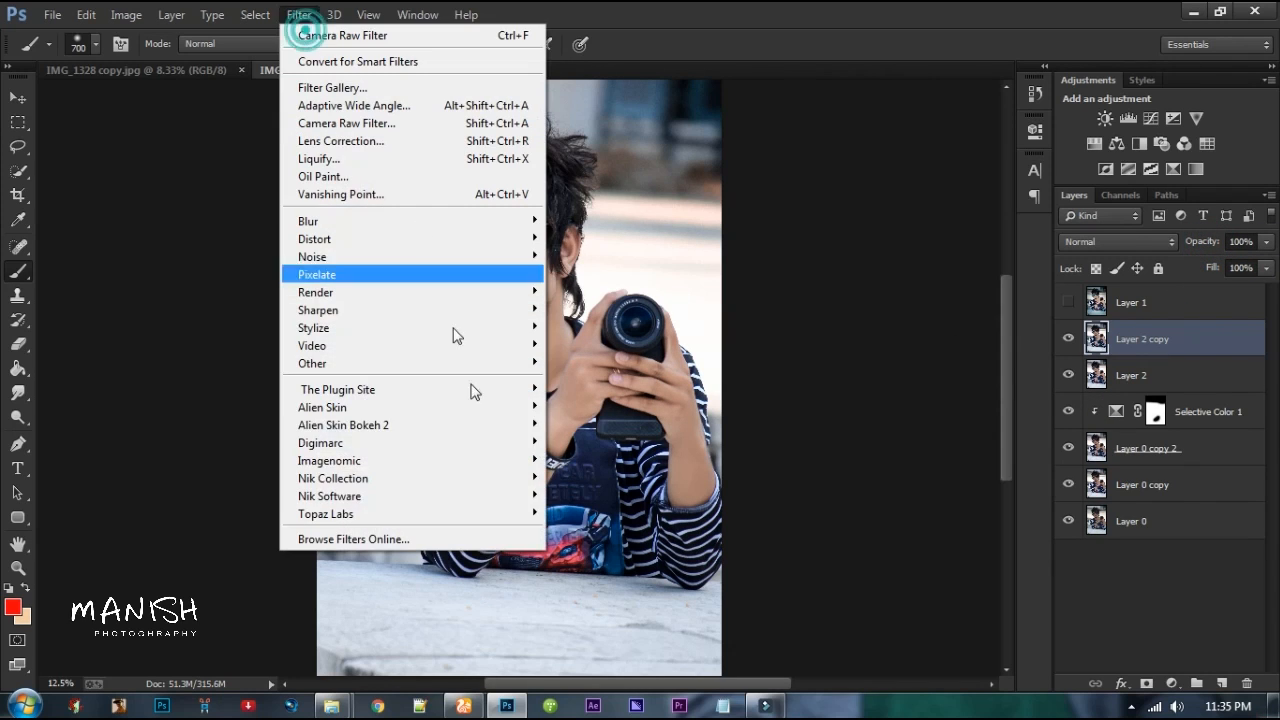
pyautogui.moveTo(495, 474)
pyautogui.click(625, 477)
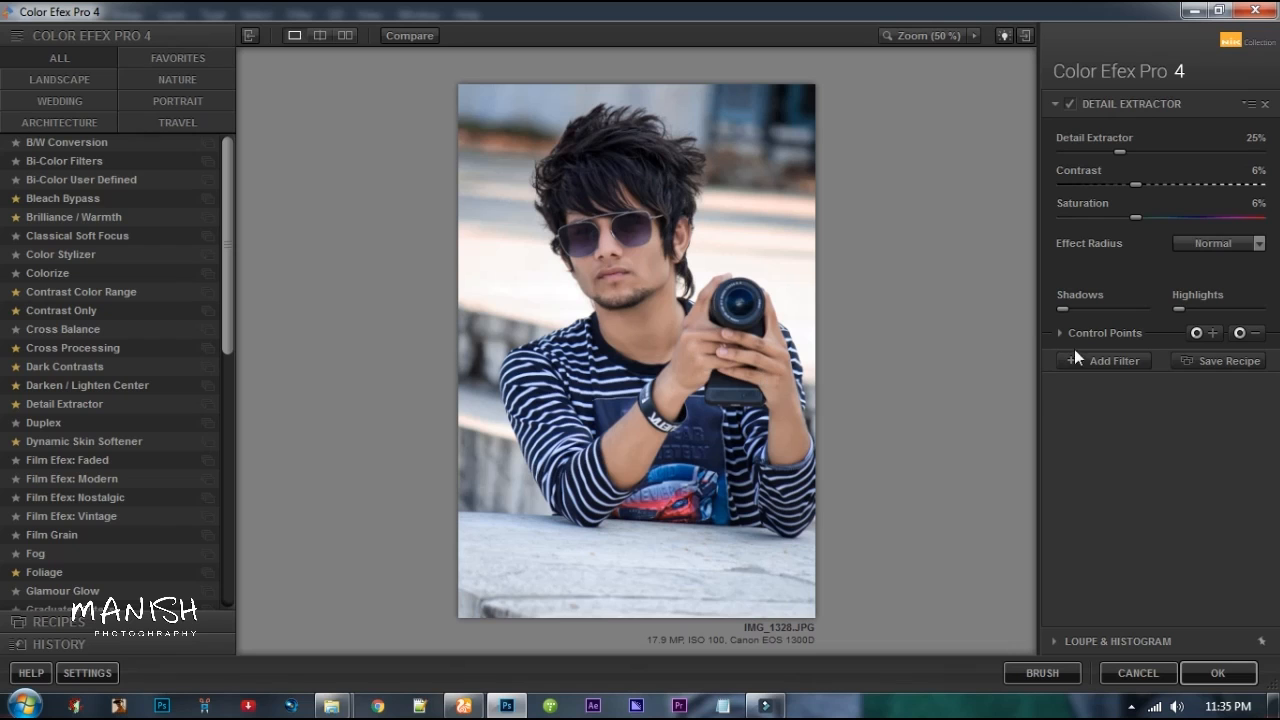
pyautogui.click(1095, 333)
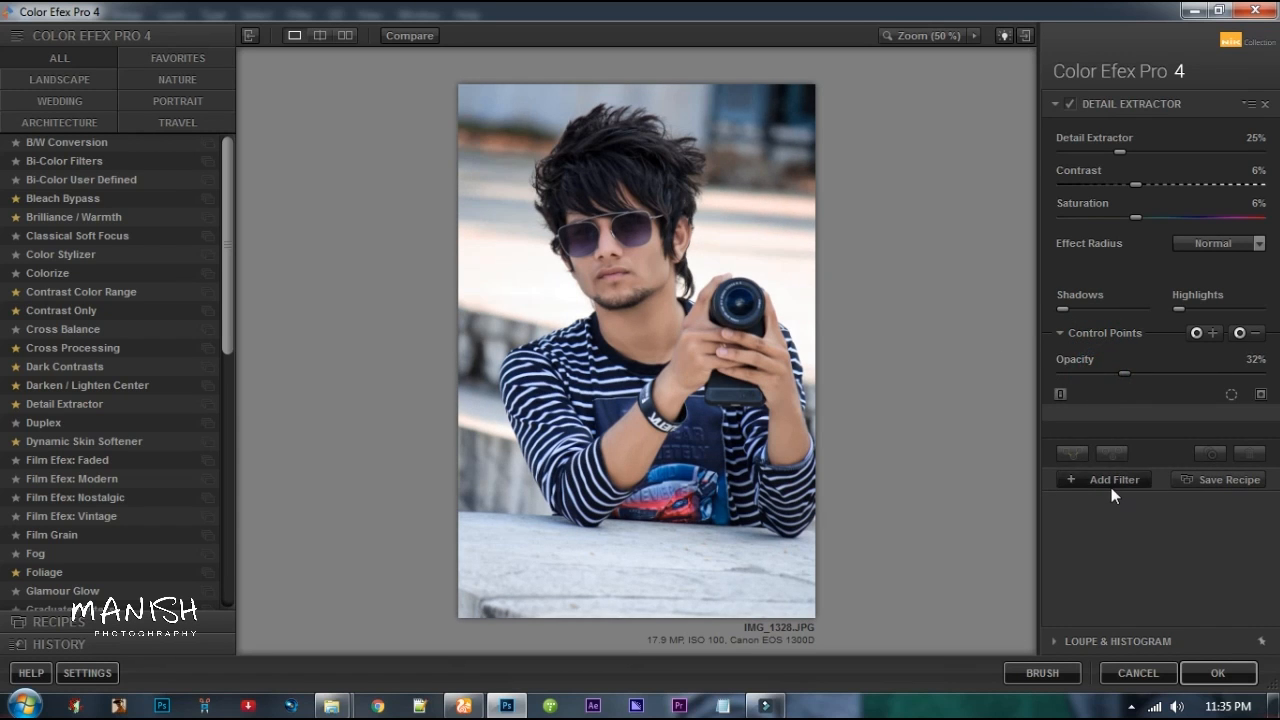
# Step: Add the Dynamic Skin Softener and Contrast Color Range filters, and lower the Contrast Color Range opacity
pyautogui.click(1110, 480)
pyautogui.click(132, 441)
pyautogui.click(1106, 364)
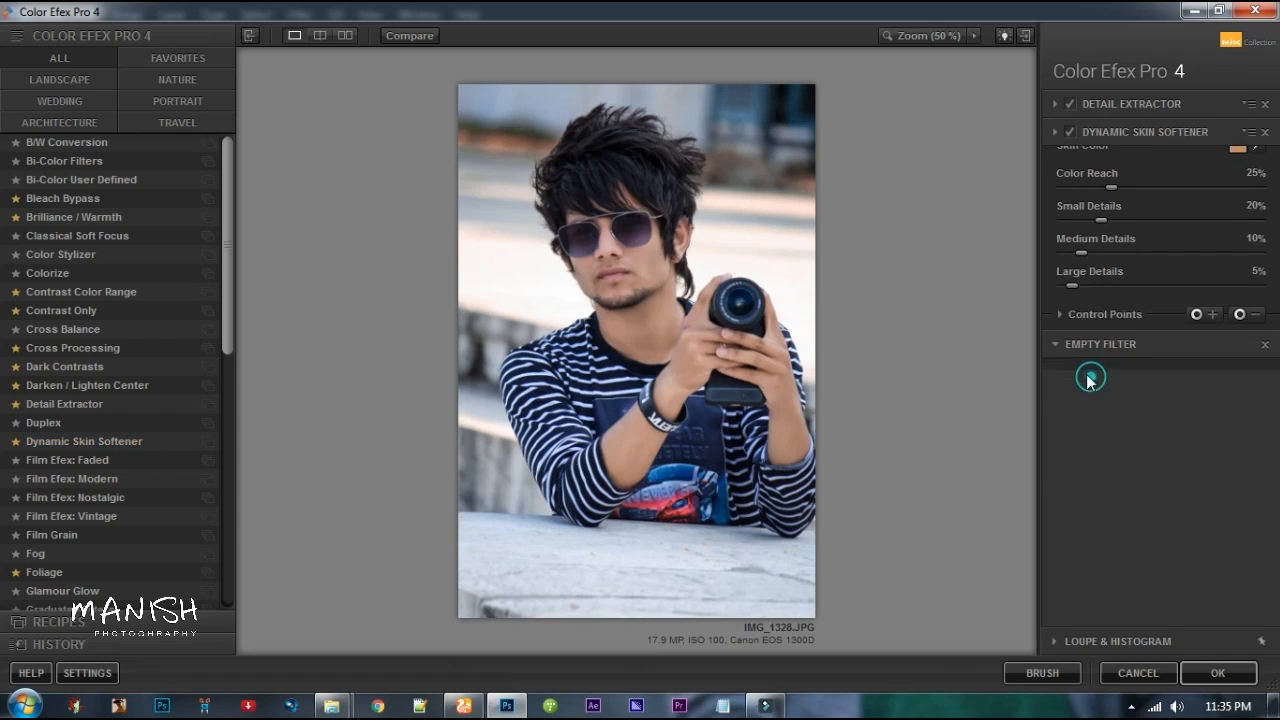
pyautogui.click(124, 289)
pyautogui.click(1118, 387)
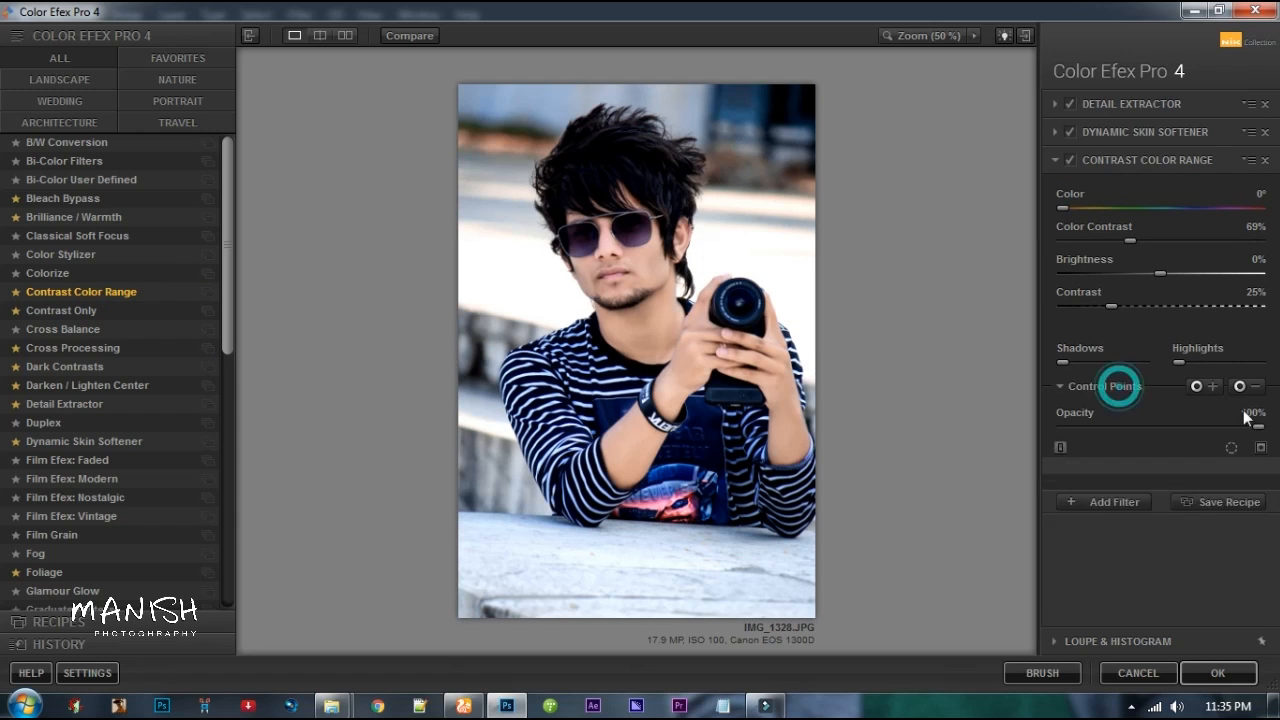
pyautogui.moveTo(1258, 428); pyautogui.dragTo(1223, 425)
# Step: Add the Foliage filter with Enhance Foliage at 100% and the Indian Summer filter with Enhance Foliage at 82%
pyautogui.click(1118, 532)
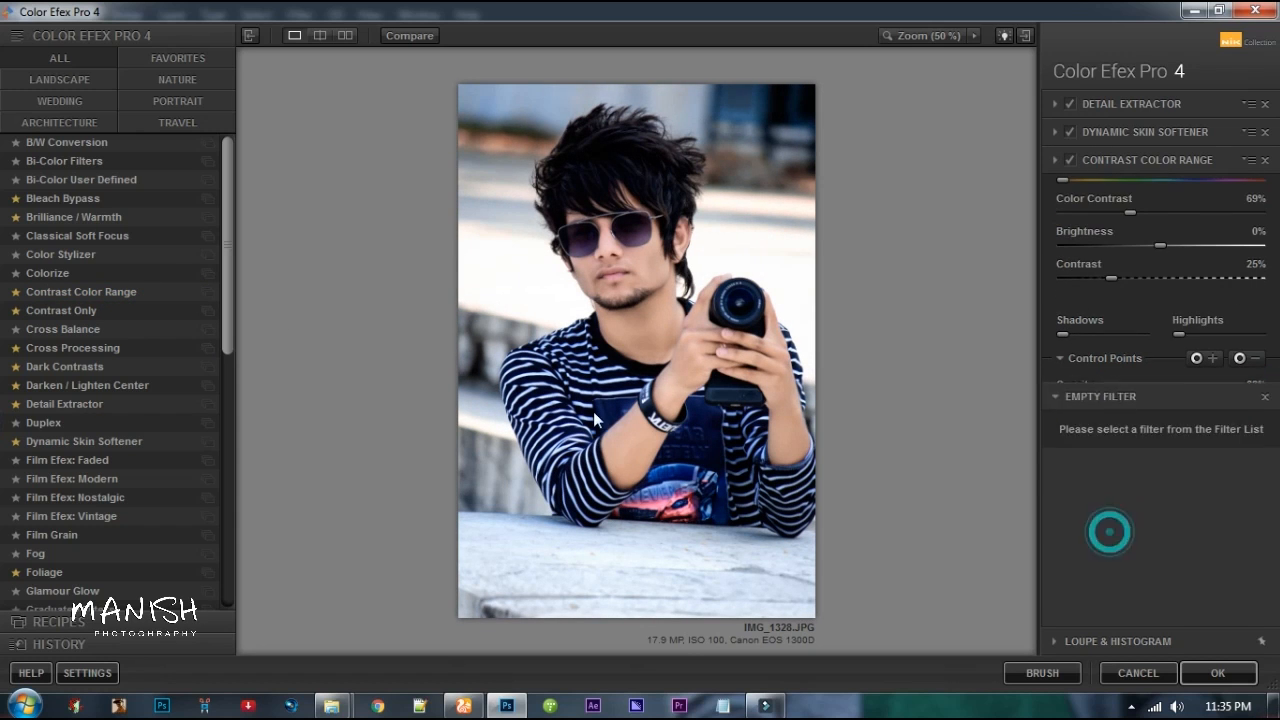
pyautogui.click(44, 572)
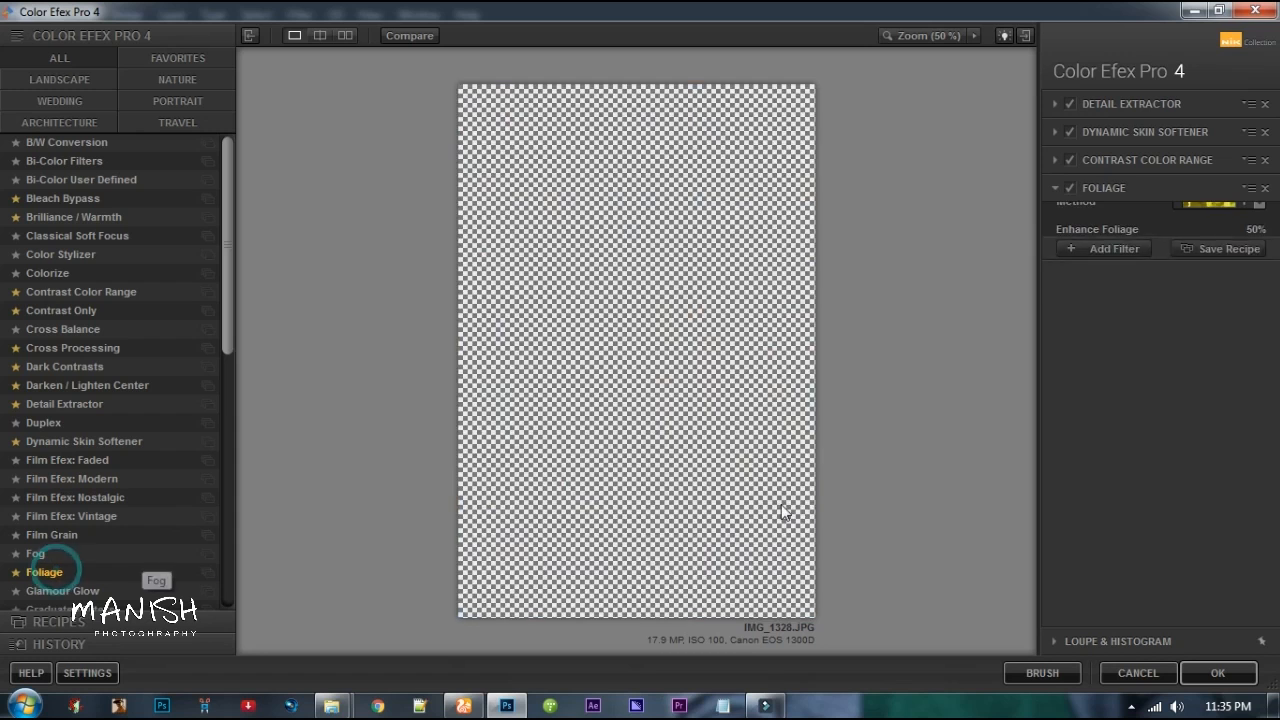
pyautogui.moveTo(1163, 272); pyautogui.dragTo(1260, 272)
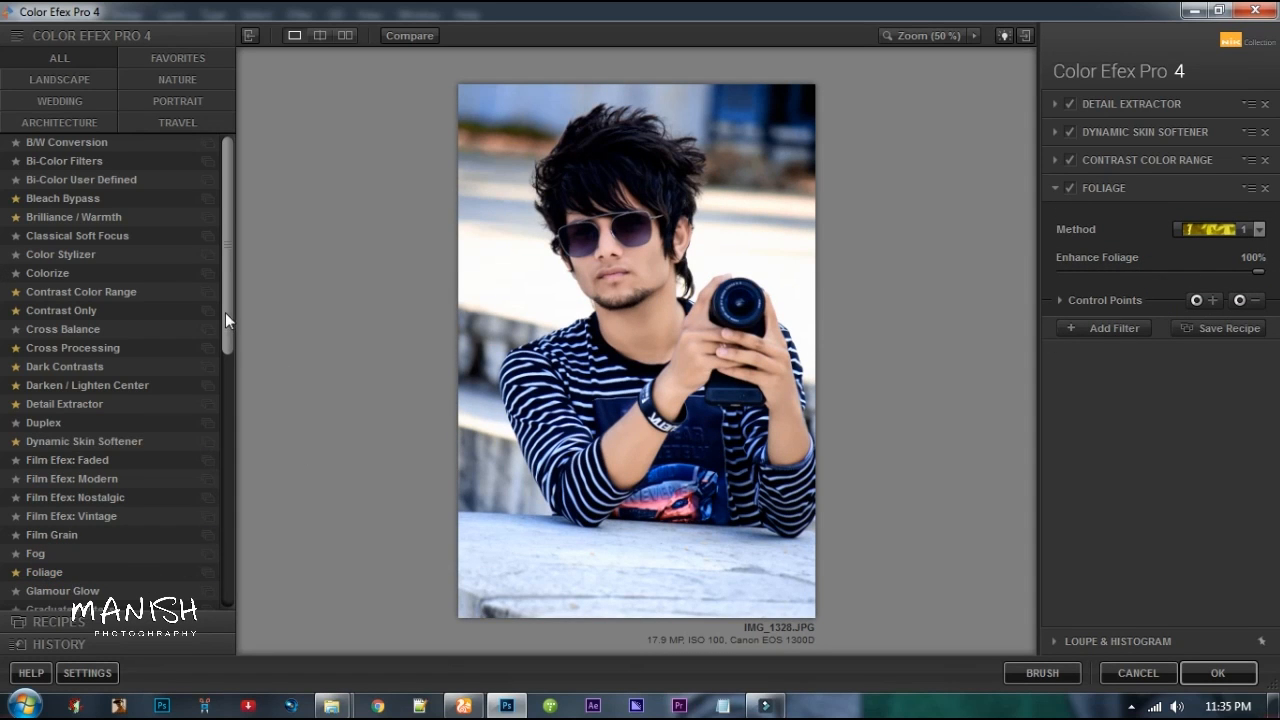
pyautogui.scroll(-5, 225, 312)
pyautogui.click(1115, 329)
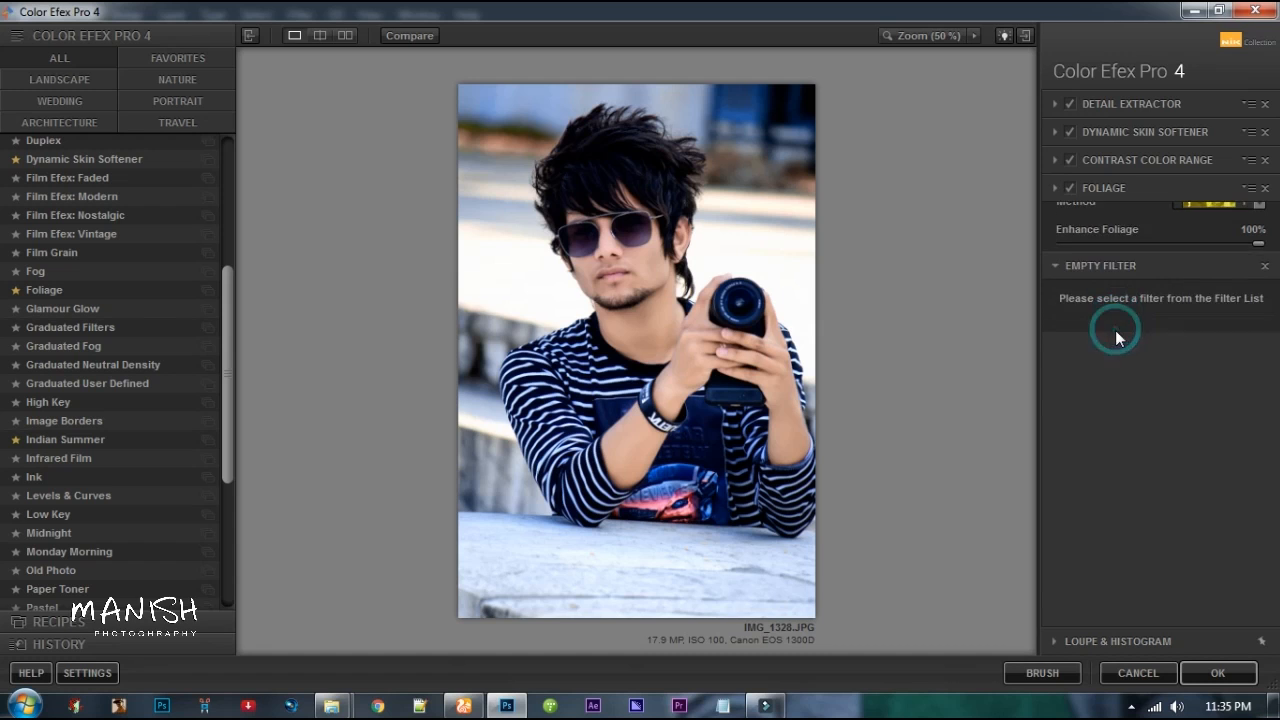
pyautogui.click(62, 440)
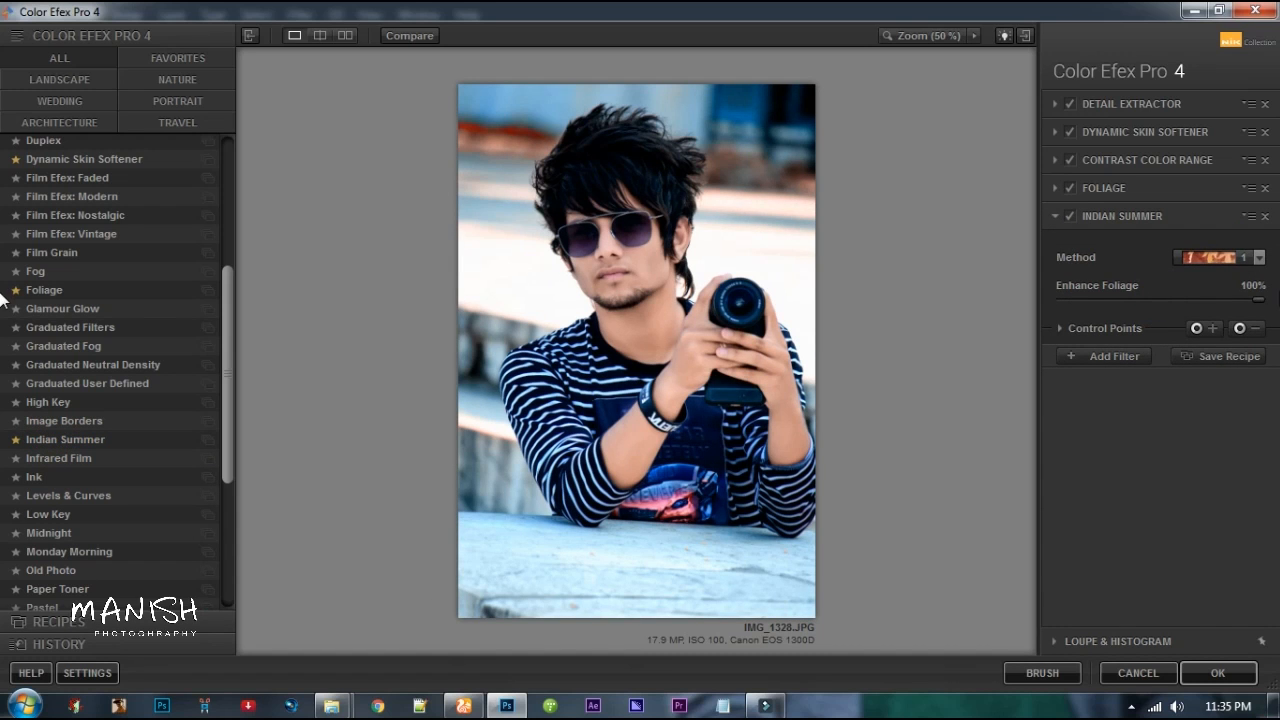
# Step: Add the Polarization filter and the Photo Stylizer filter, setting the Photo Stylizer's opacity to 5%
pyautogui.click(1100, 356)
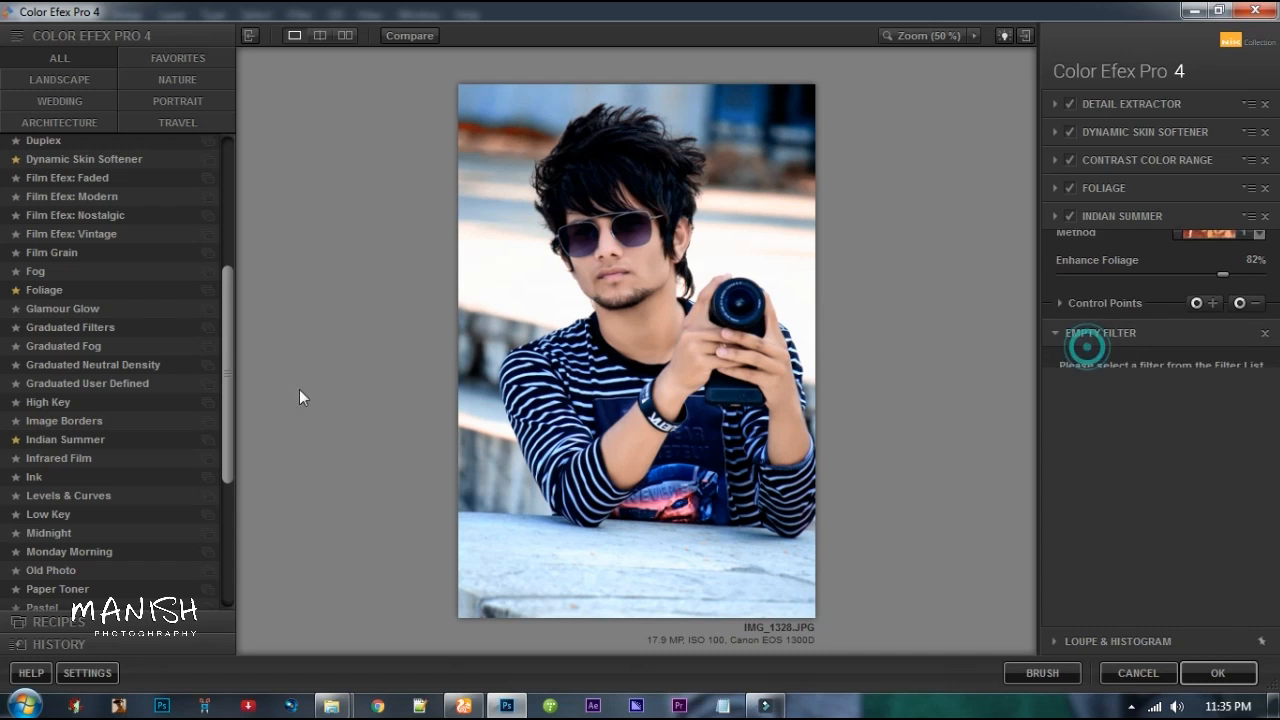
pyautogui.scroll(-4, 100, 410)
pyautogui.click(58, 409)
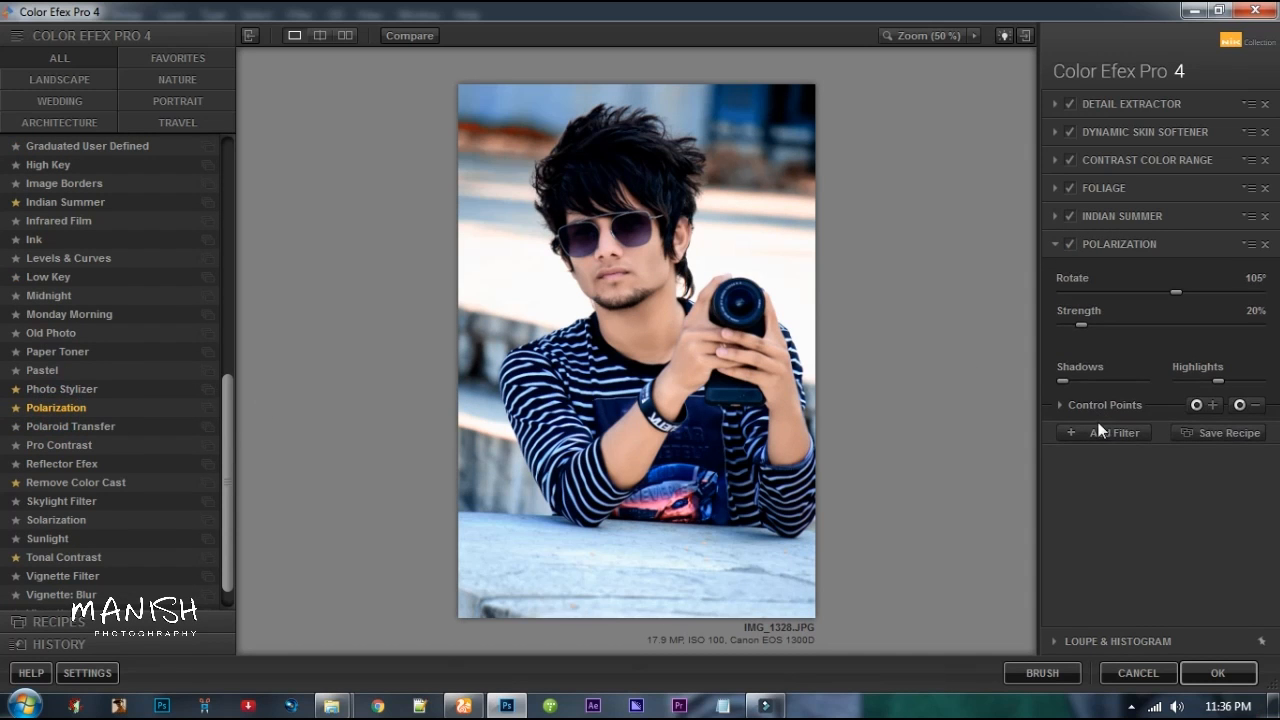
pyautogui.click(1110, 433)
pyautogui.click(70, 389)
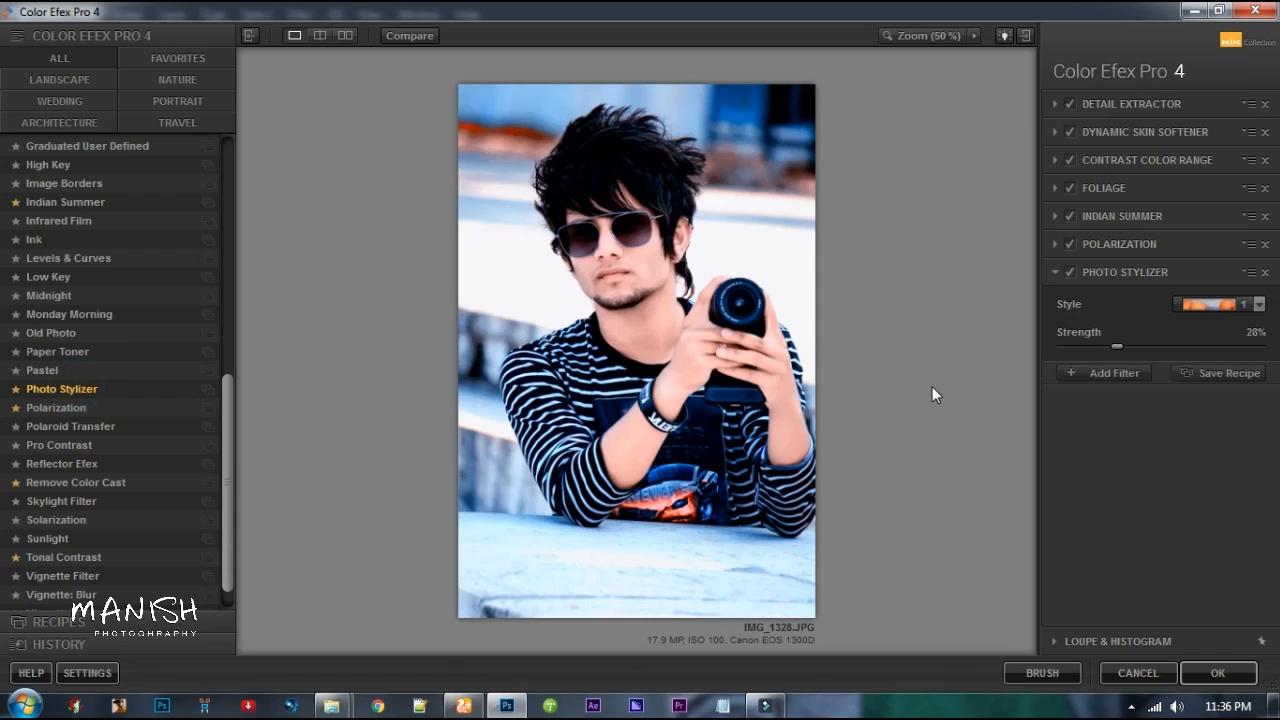
pyautogui.click(1106, 455)
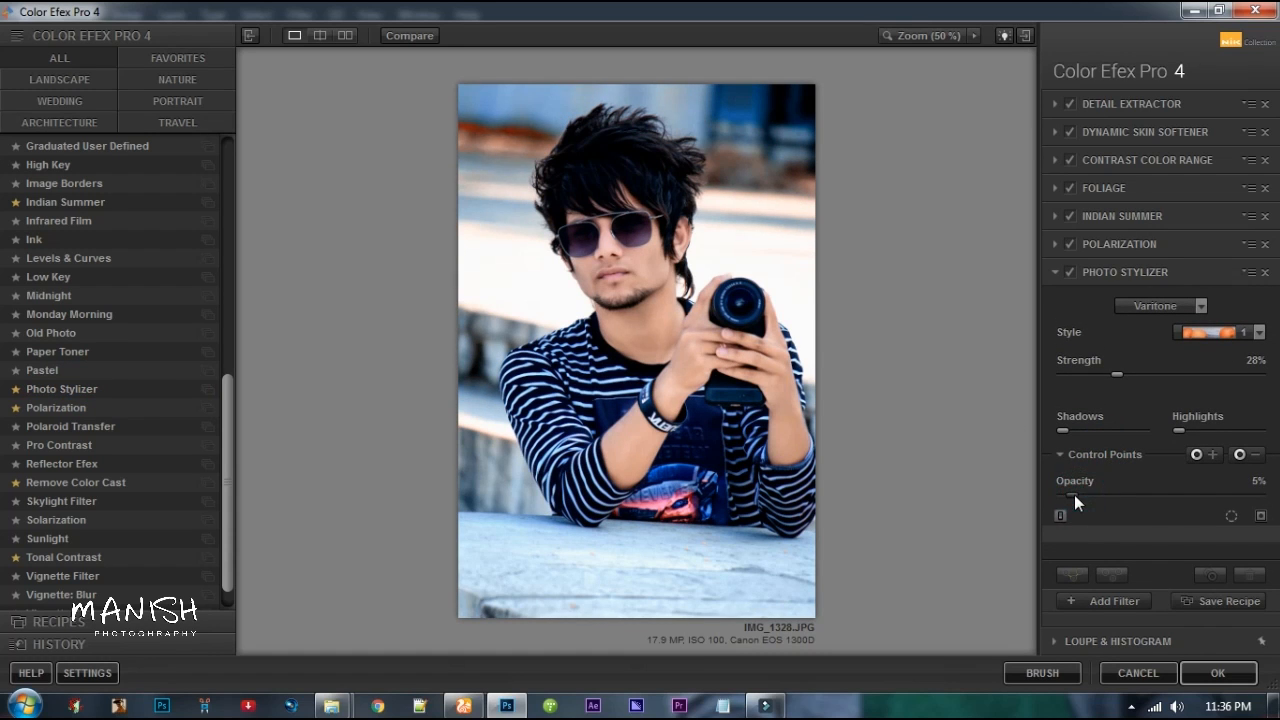
# Step: Add the Tonal Contrast filter and the Vignette: Lens filter, and adjust the Vignette: Lens opacity
pyautogui.click(1077, 603)
pyautogui.click(45, 557)
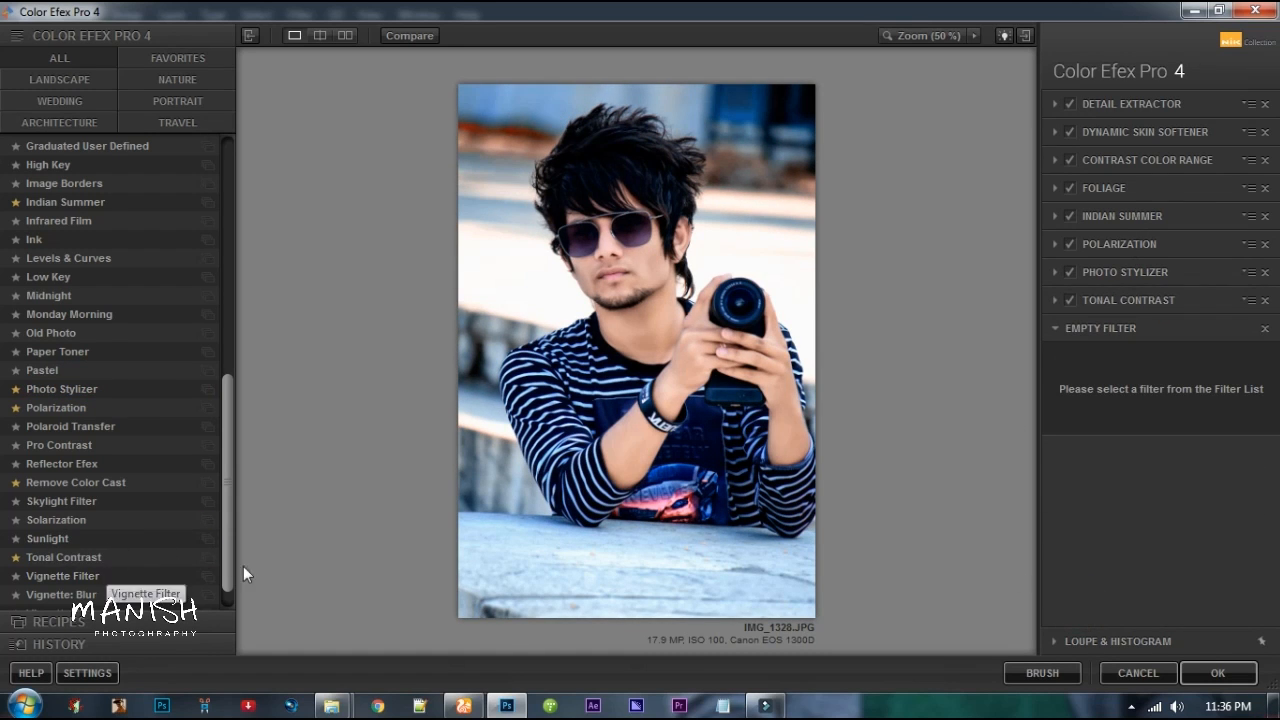
pyautogui.scroll(-1, 228, 582)
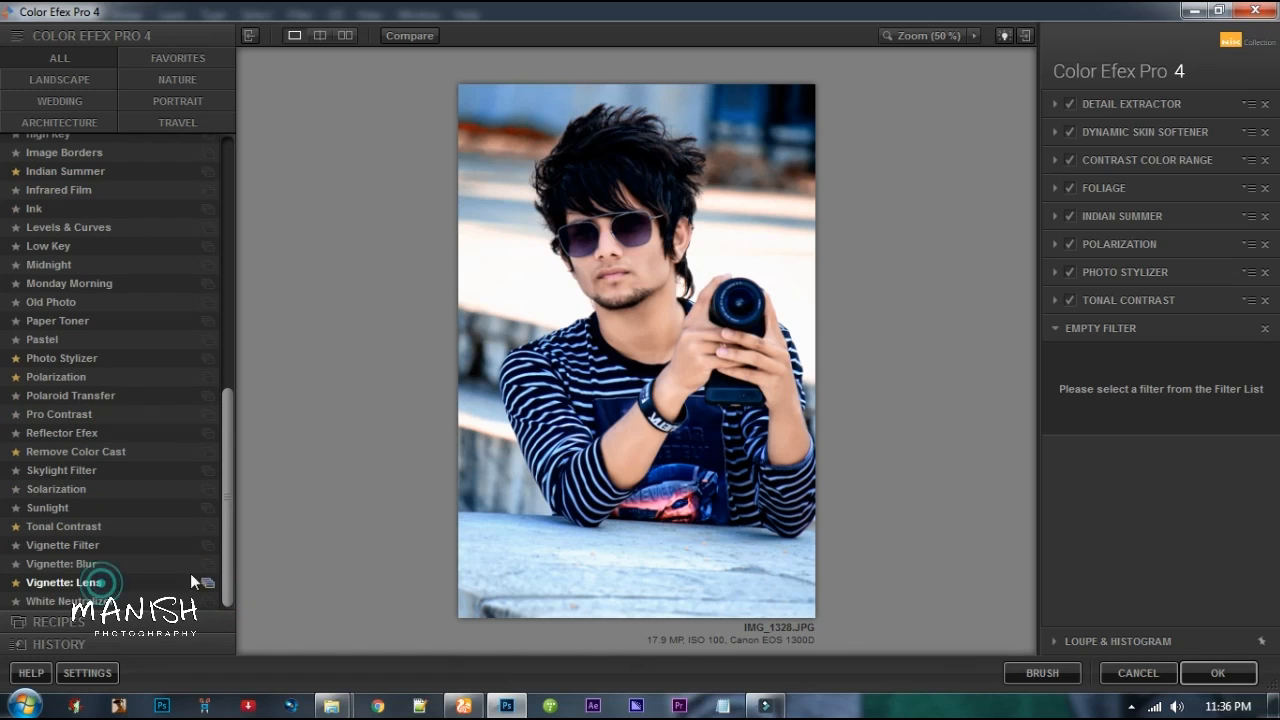
pyautogui.click(190, 580)
pyautogui.click(1110, 540)
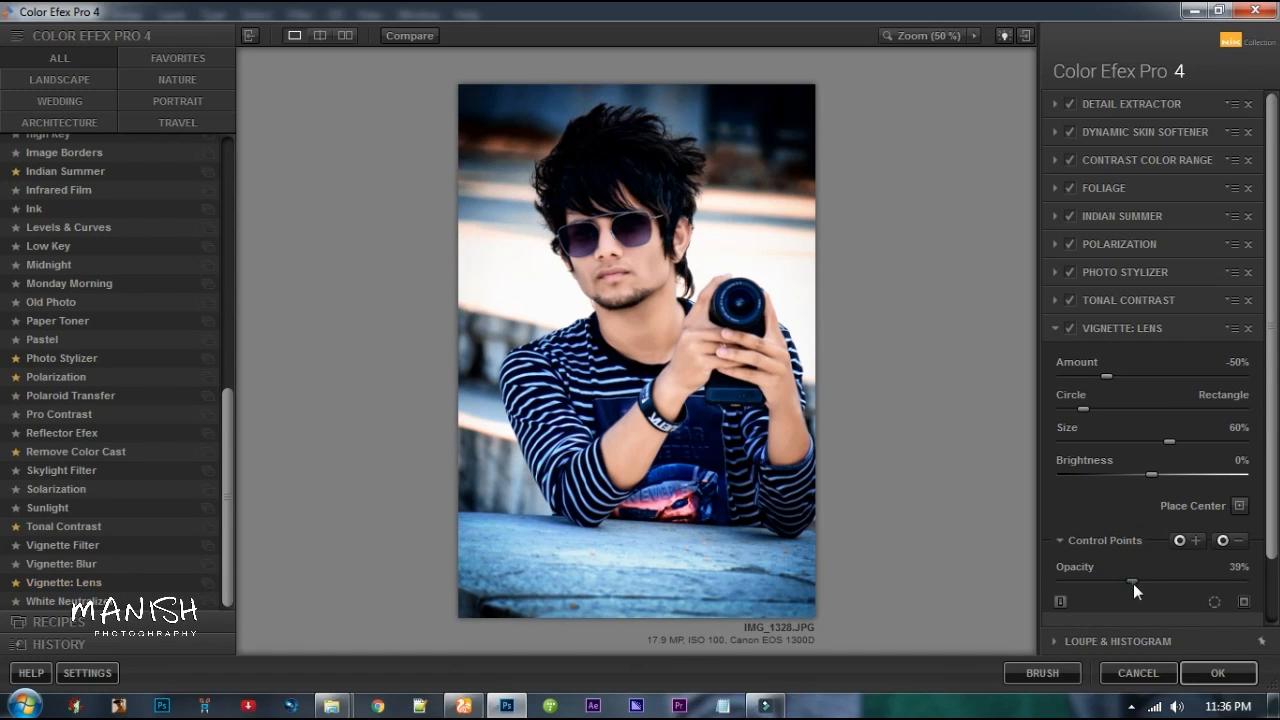
# Step: Add the Bleach Bypass filter with its opacity at 5% and apply the filter stack to the photo
pyautogui.scroll(-2, 1270, 450)
pyautogui.click(1072, 255)
pyautogui.click(1072, 255)
pyautogui.click(1117, 614)
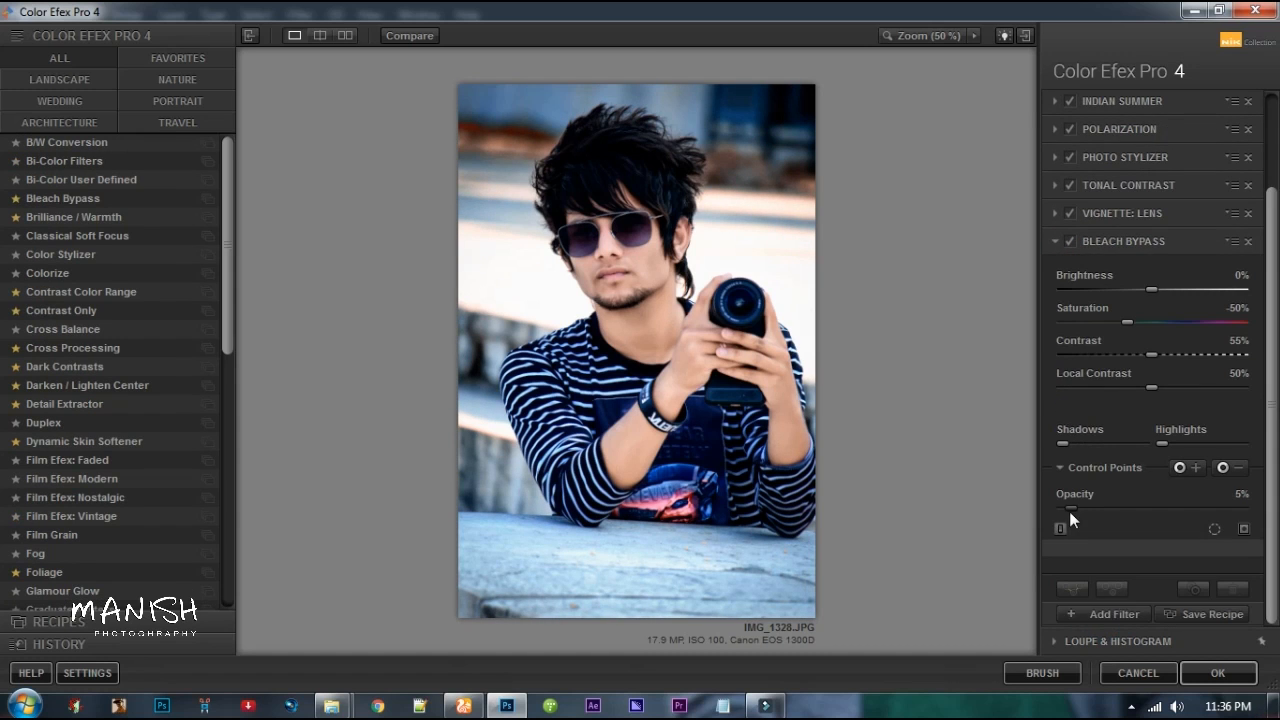
pyautogui.click(1110, 614)
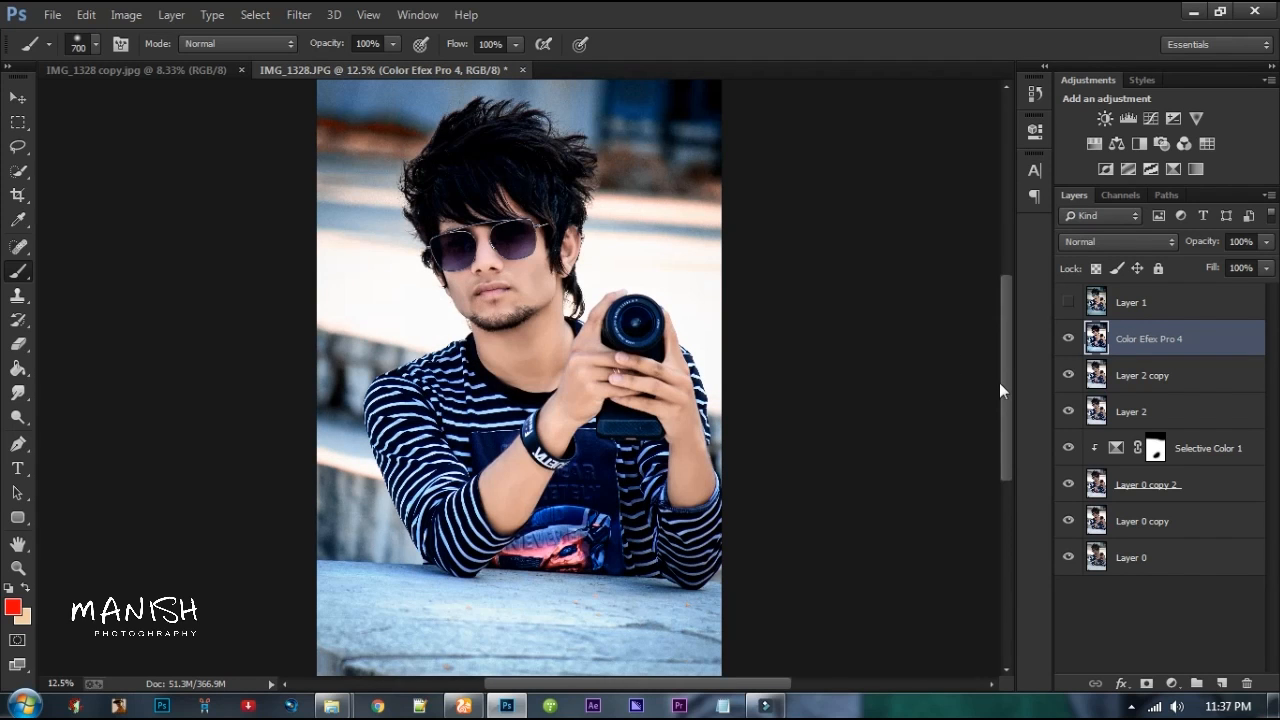
# Step: Add a Color Lookup adjustment layer and try its 3DLUT presets, settling on filmstock_50.3dl
pyautogui.click(1208, 144)
pyautogui.click(922, 178)
pyautogui.click(940, 250)
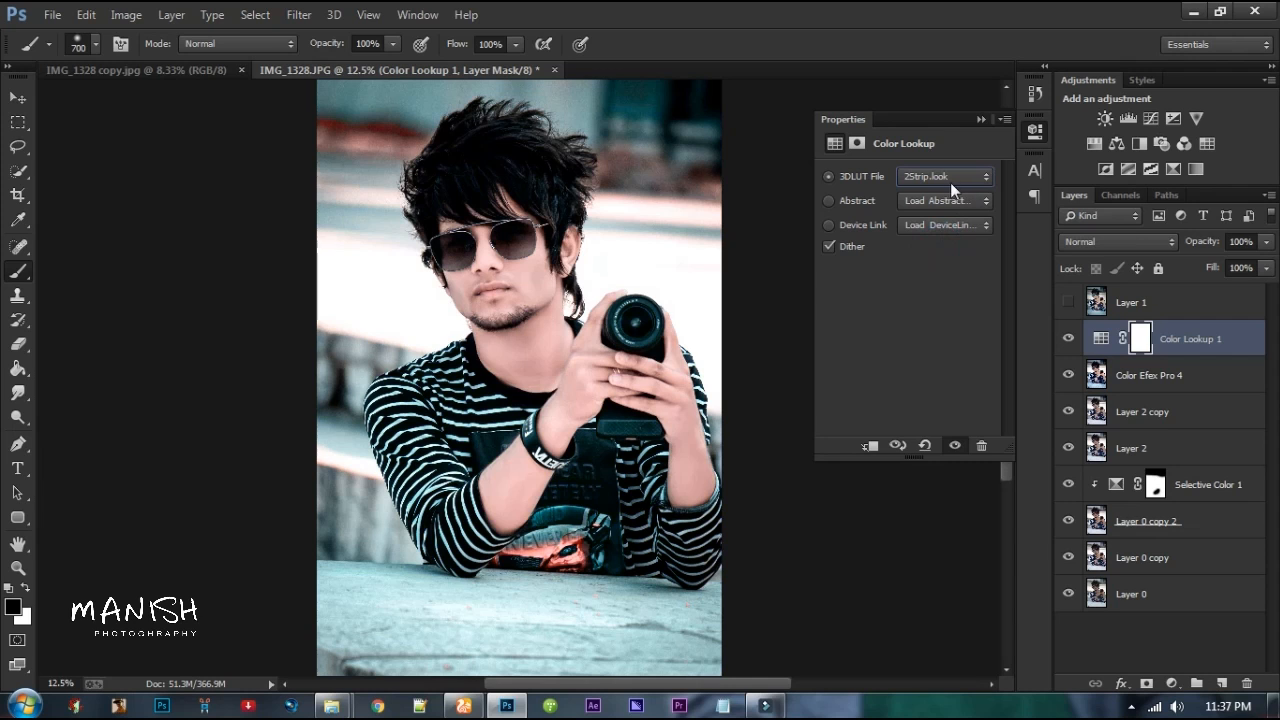
pyautogui.press('Down')
pyautogui.press('Down')
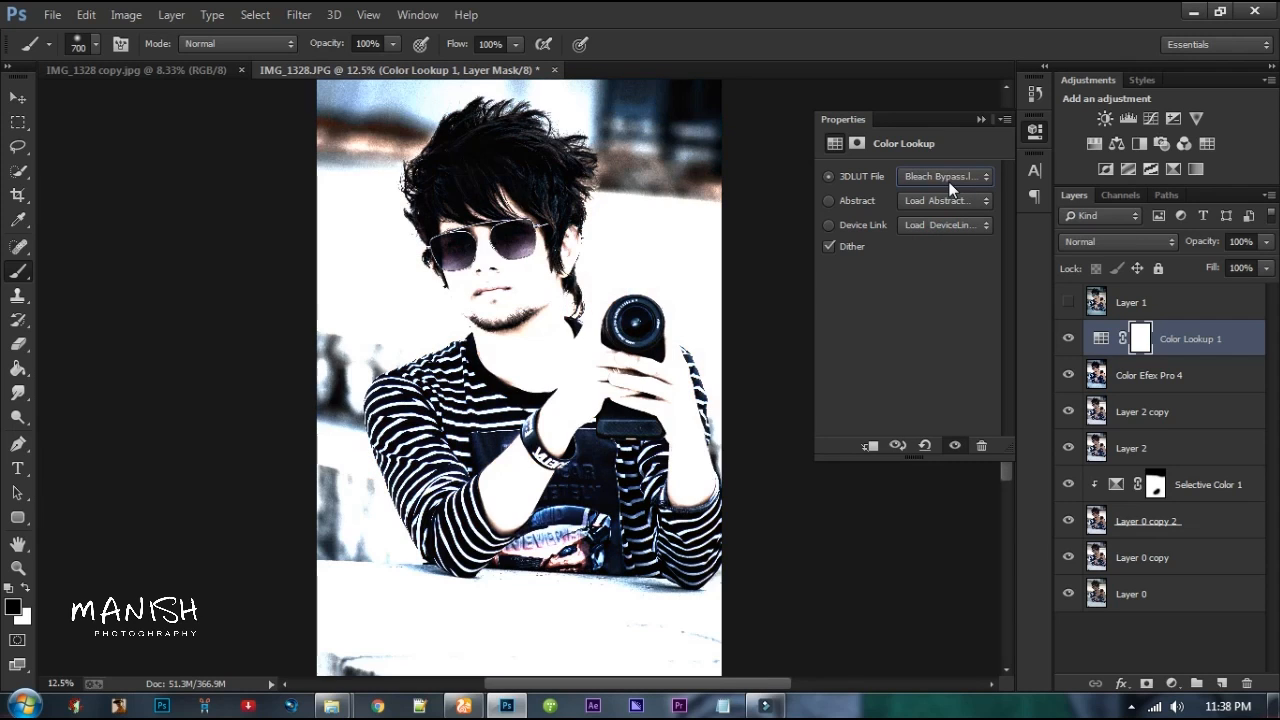
pyautogui.press('Down')
pyautogui.press('Down')
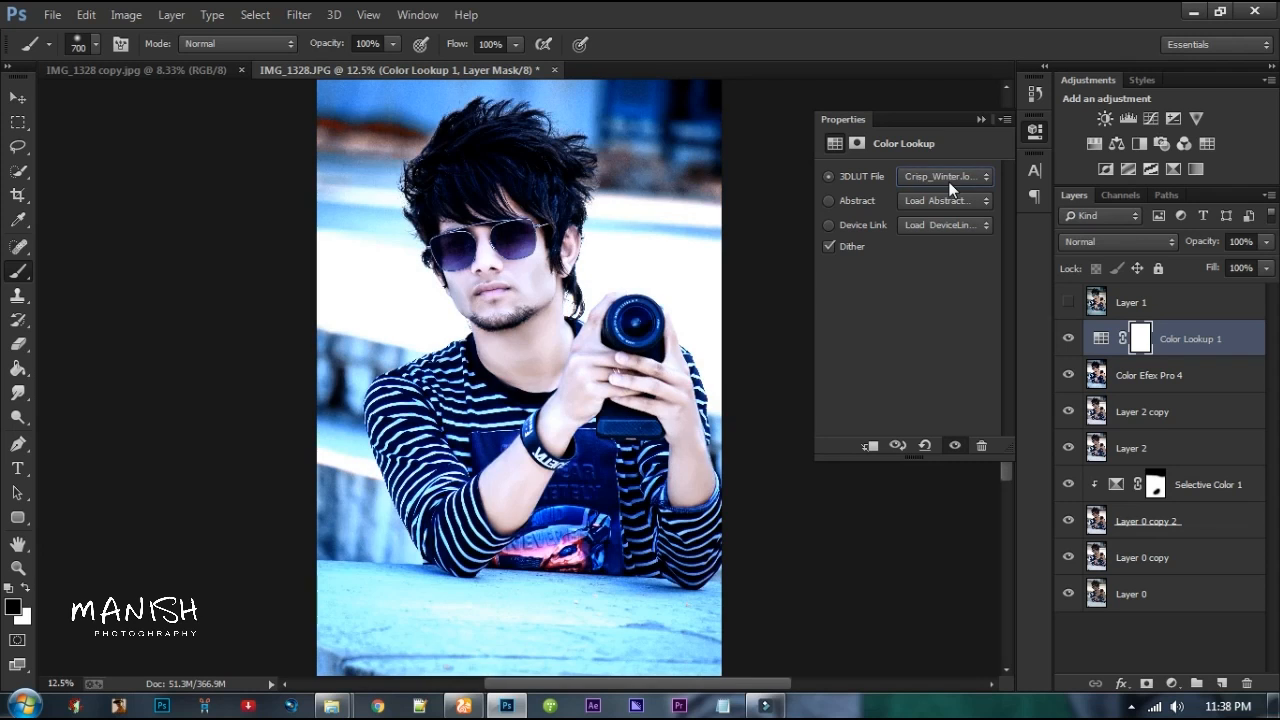
pyautogui.press('Down')
pyautogui.press('Down')
pyautogui.press('Down')
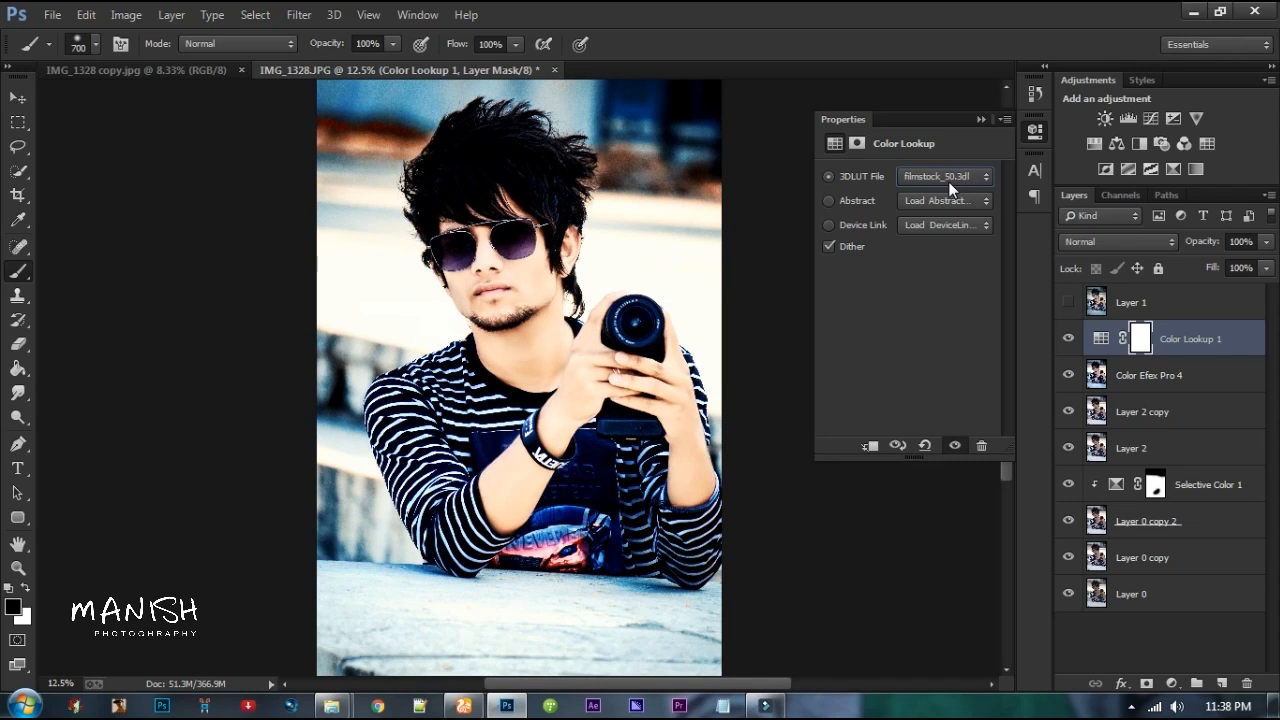
# Step: Set the Color Lookup layer's opacity to 19% and fill to 53%, and compare the look with Layer 1
pyautogui.moveTo(1191, 244); pyautogui.dragTo(1113, 244)
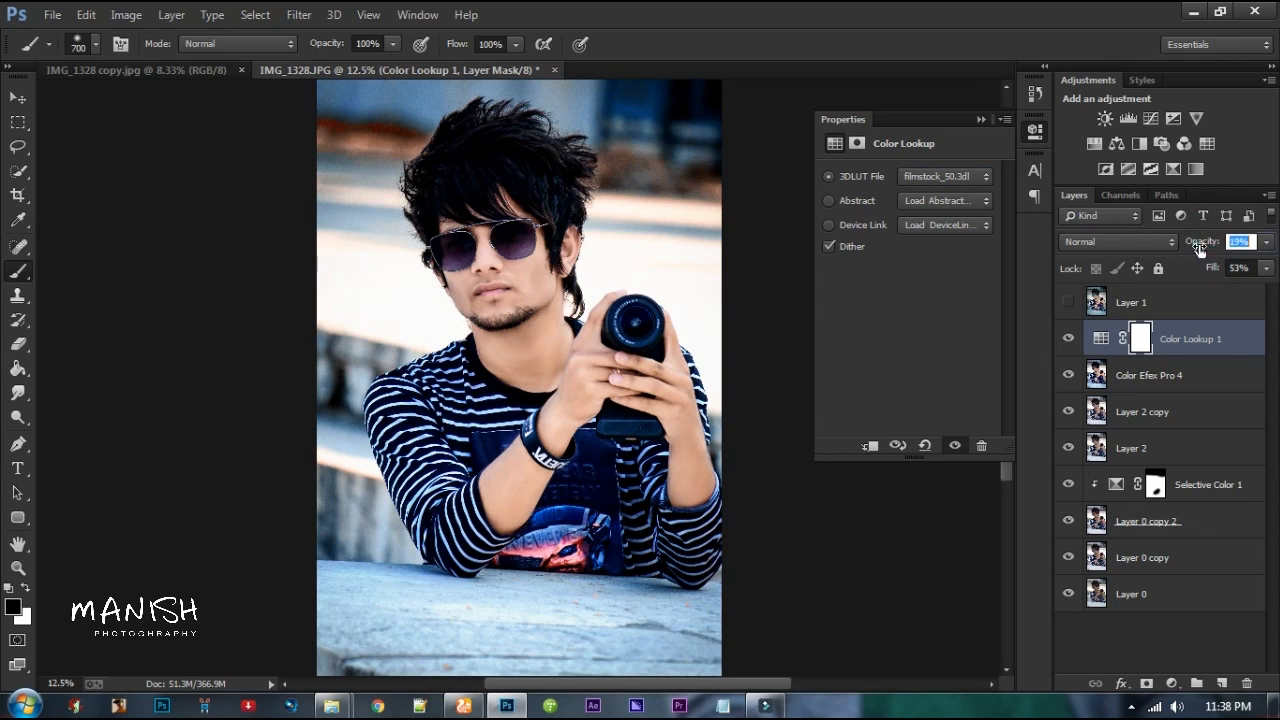
pyautogui.click(1065, 342)
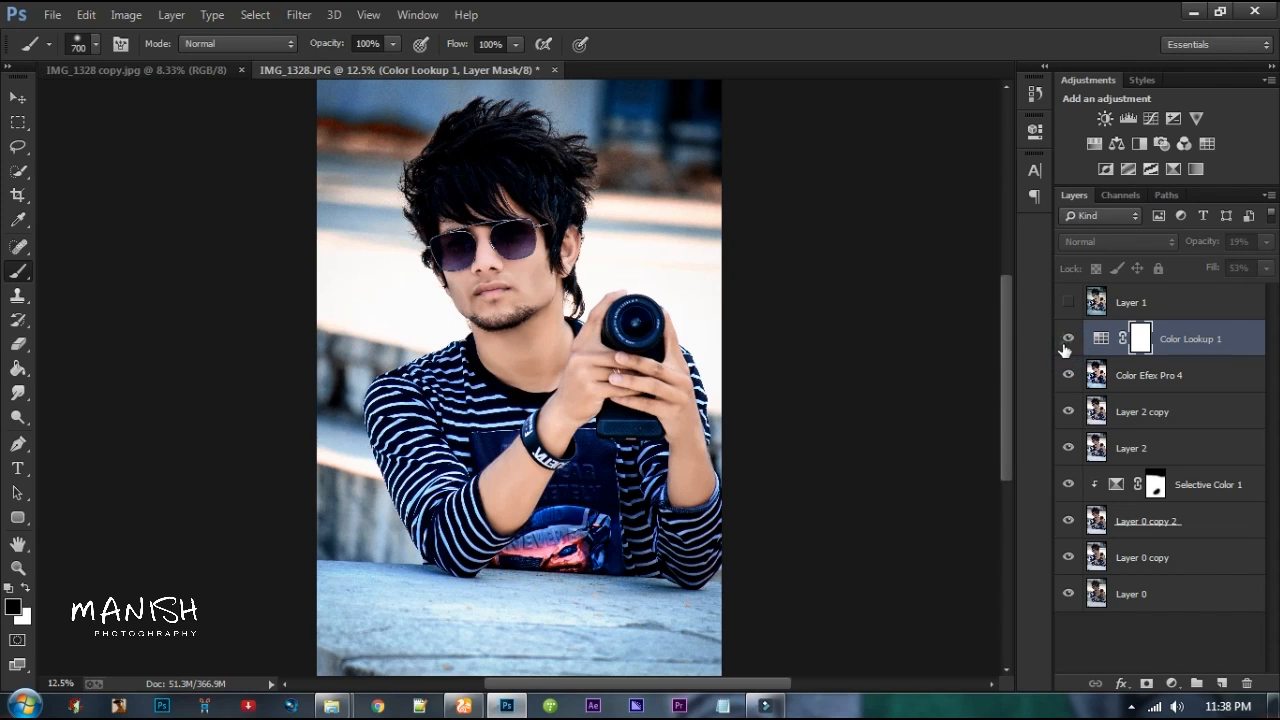
pyautogui.click(1066, 340)
pyautogui.click(1068, 303)
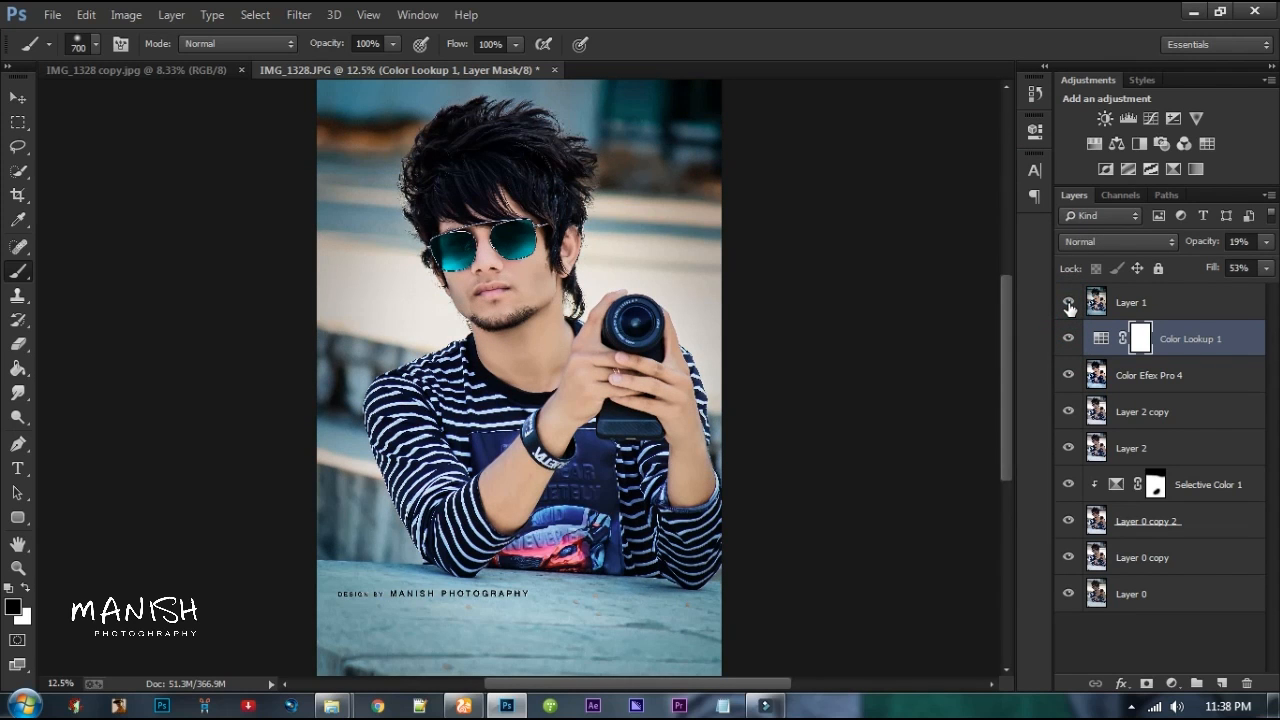
pyautogui.click(1069, 305)
pyautogui.click(1069, 305)
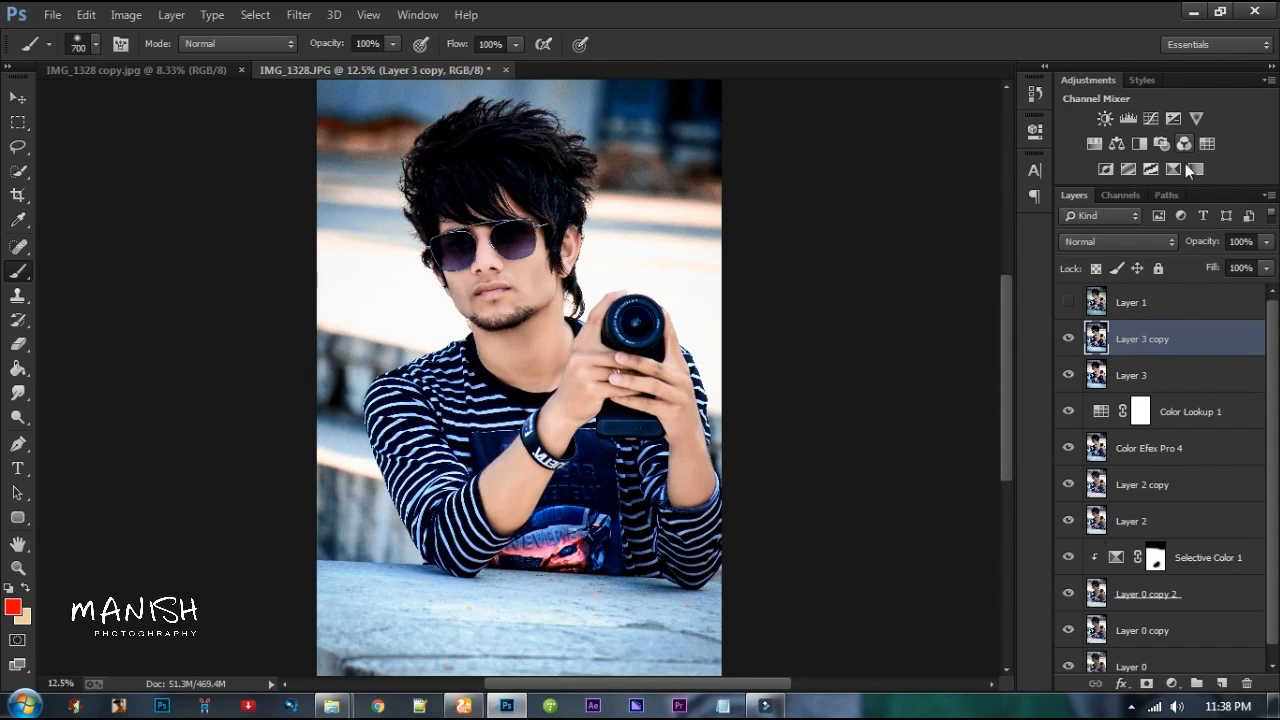
# Step: Duplicate Layer 3 copy, open the duplicate in the Camera Raw Filter and set Clarity to +4
pyautogui.hotkey('ctrl', 'j')
pyautogui.click(299, 14)
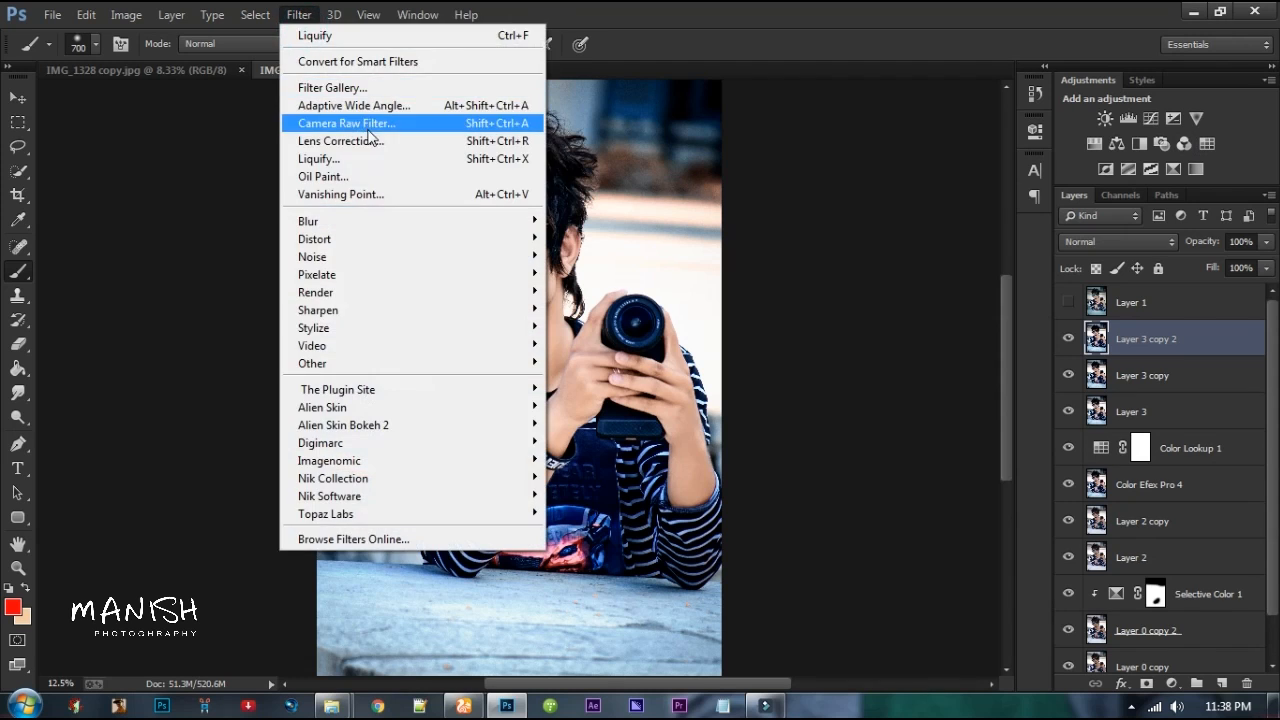
pyautogui.click(863, 395)
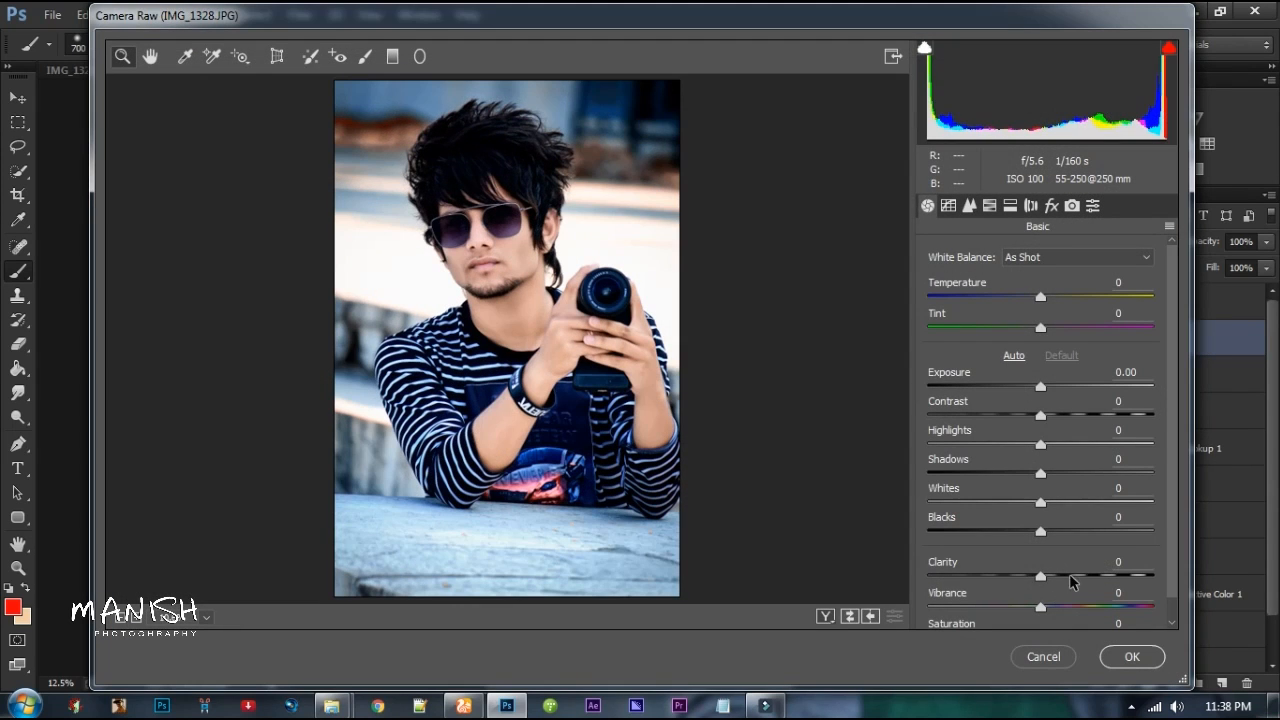
pyautogui.click(1097, 566)
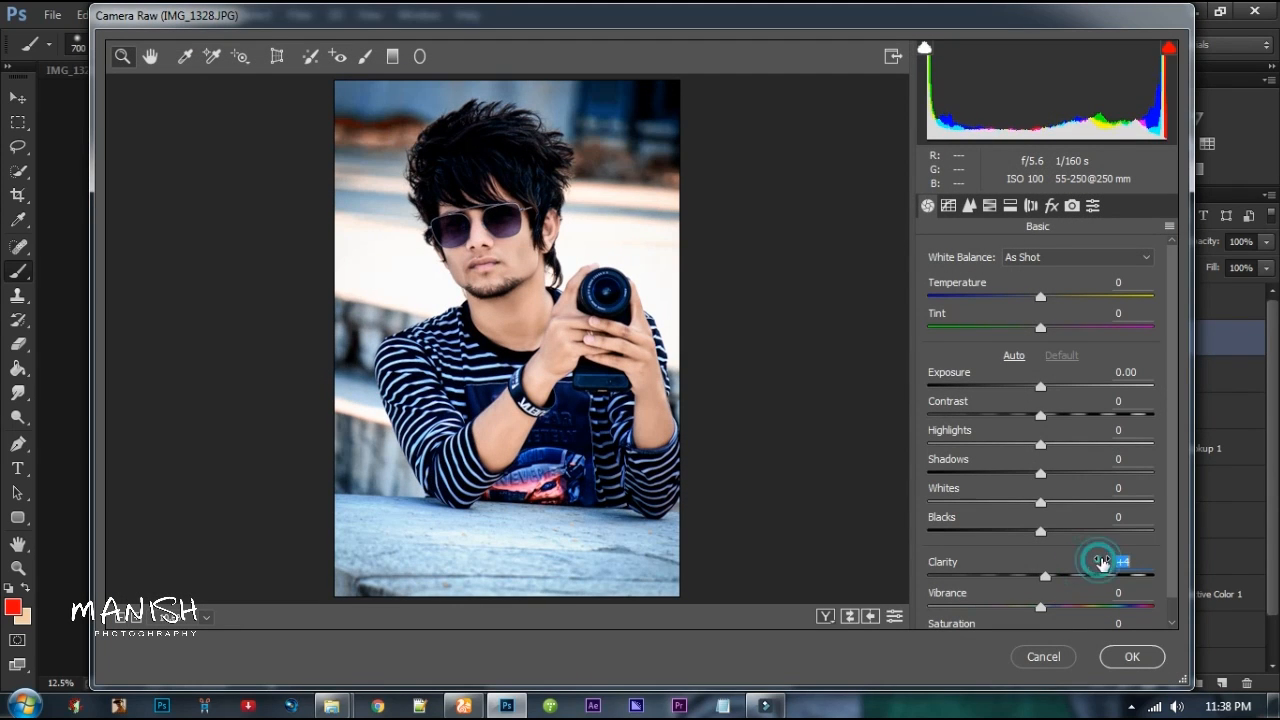
# Step: Set the Blue Primary saturation to +13 and the post-crop vignette to amount -11 with midpoint 33
pyautogui.click(1072, 205)
pyautogui.click(1078, 588)
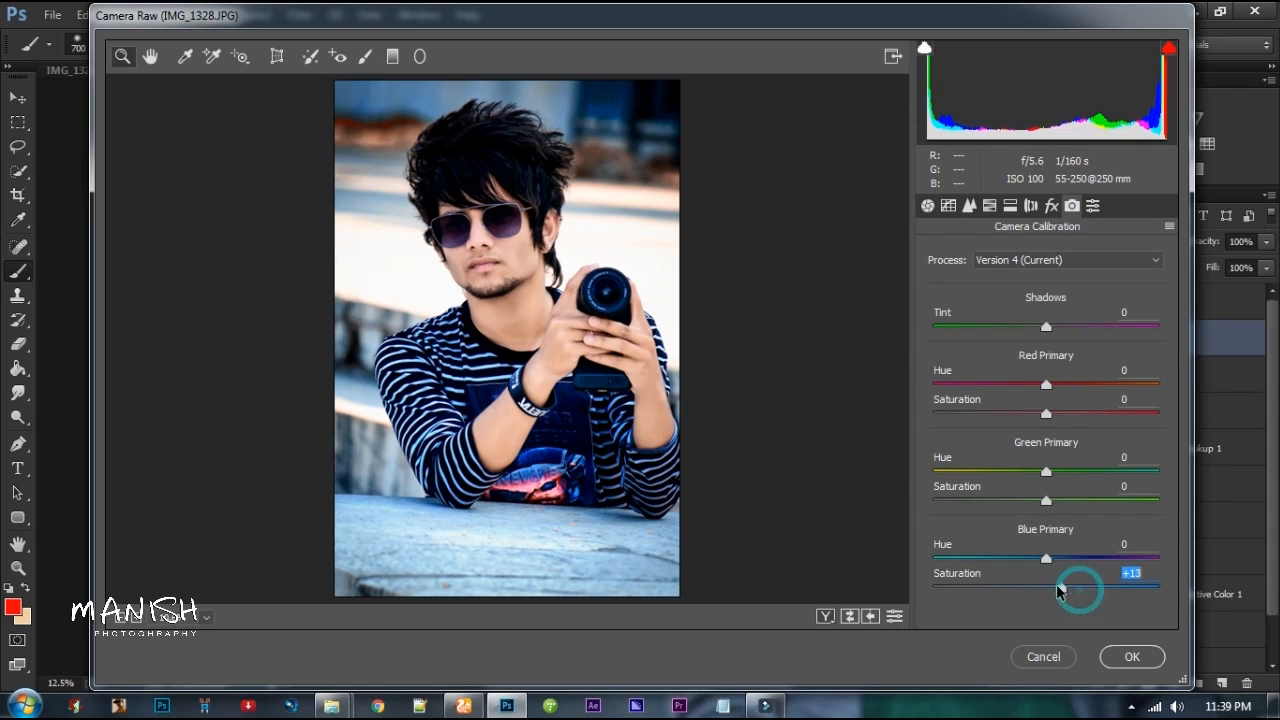
pyautogui.click(1051, 205)
pyautogui.moveTo(1033, 512); pyautogui.dragTo(1003, 545)
pyautogui.doubleClick(1021, 515)
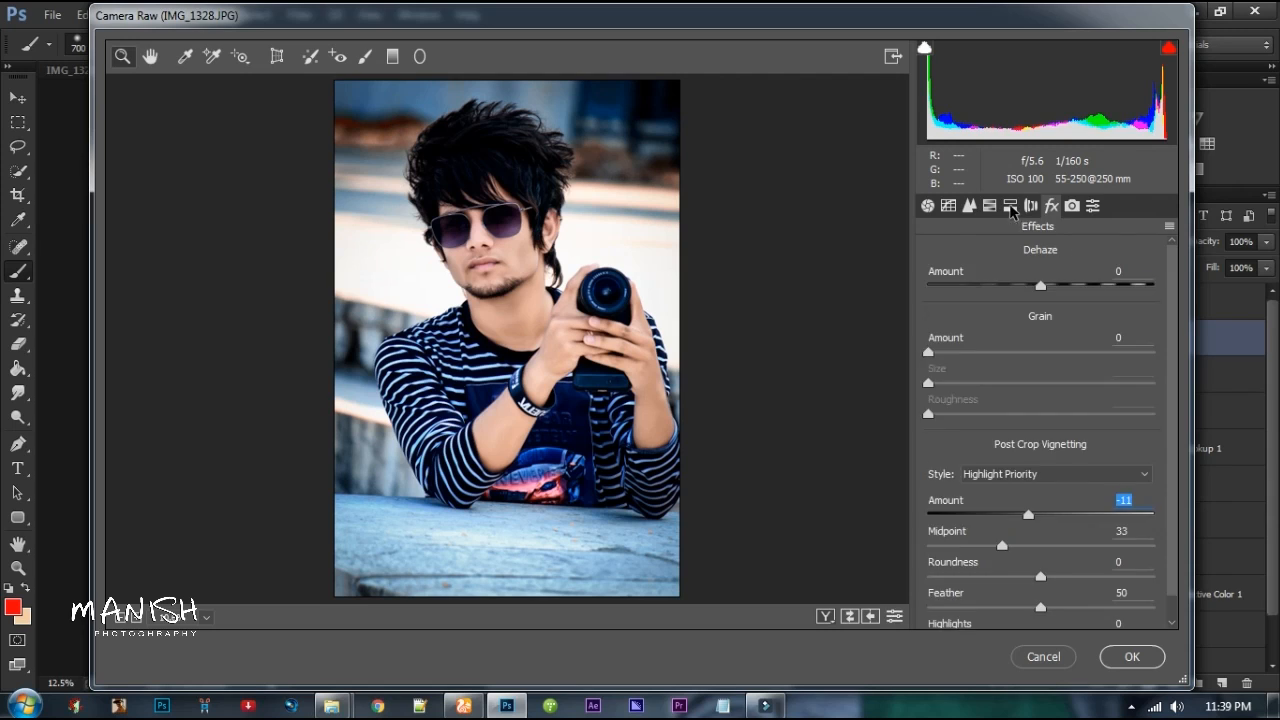
# Step: Set the HSL saturation to Oranges -4, Yellows +76, Blues -12, Purples +5 and Magentas +100, and apply Camera Raw
pyautogui.click(989, 205)
pyautogui.click(987, 281)
pyautogui.moveTo(1048, 362); pyautogui.dragTo(1275, 355)
pyautogui.click(1079, 359)
pyautogui.moveTo(1079, 388); pyautogui.dragTo(1055, 395)
pyautogui.moveTo(1044, 490); pyautogui.dragTo(1180, 527)
pyautogui.click(1059, 555)
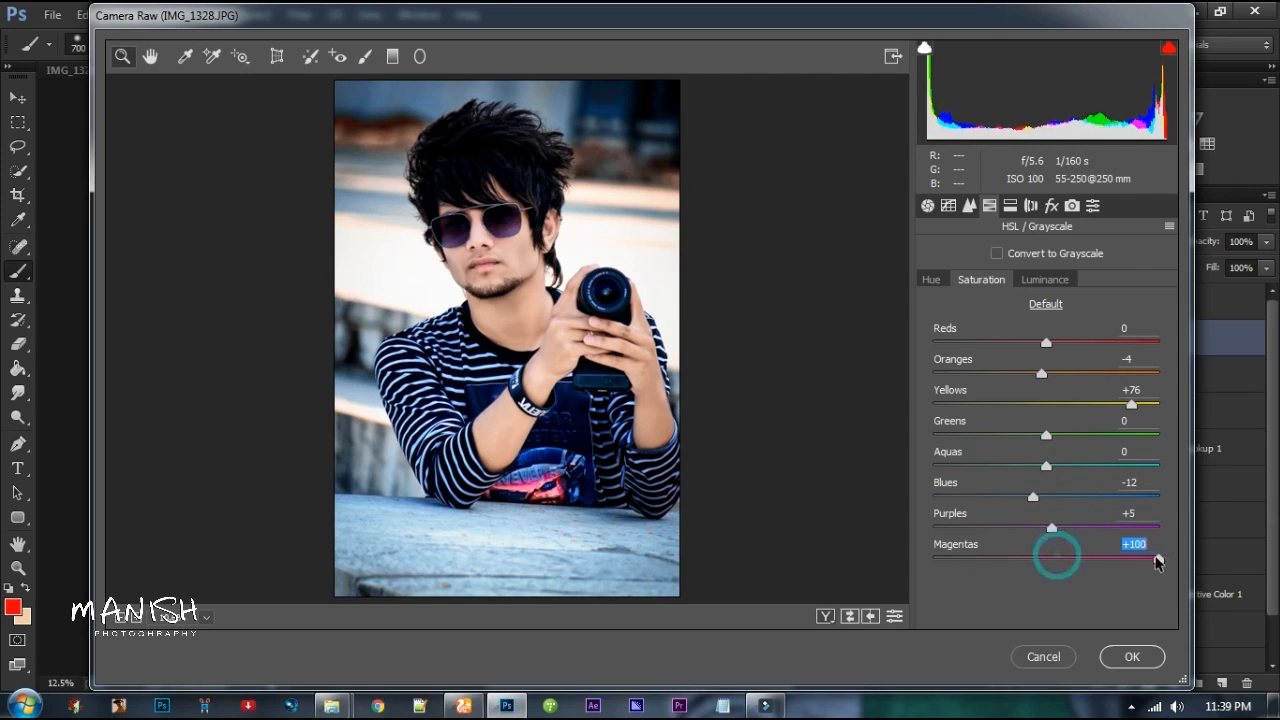
pyautogui.click(1131, 656)
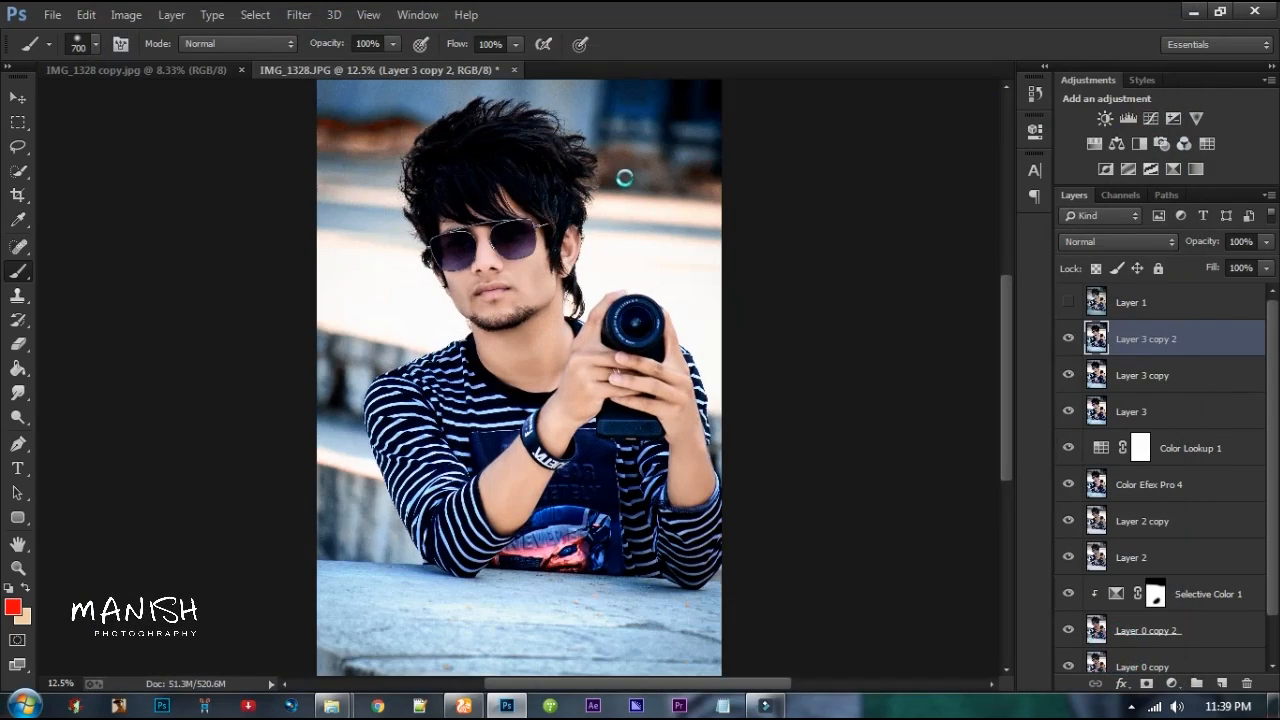
# Step: Create a new empty layer above Layer 3 copy 2 for coloring the sunglasses
pyautogui.scroll(3, 625, 178)
pyautogui.moveTo(633, 233); pyautogui.dragTo(623, 394)
pyautogui.scroll(1, 621, 390)
pyautogui.hotkey('ctrl', 'shift', 'n')
pyautogui.press('Return')
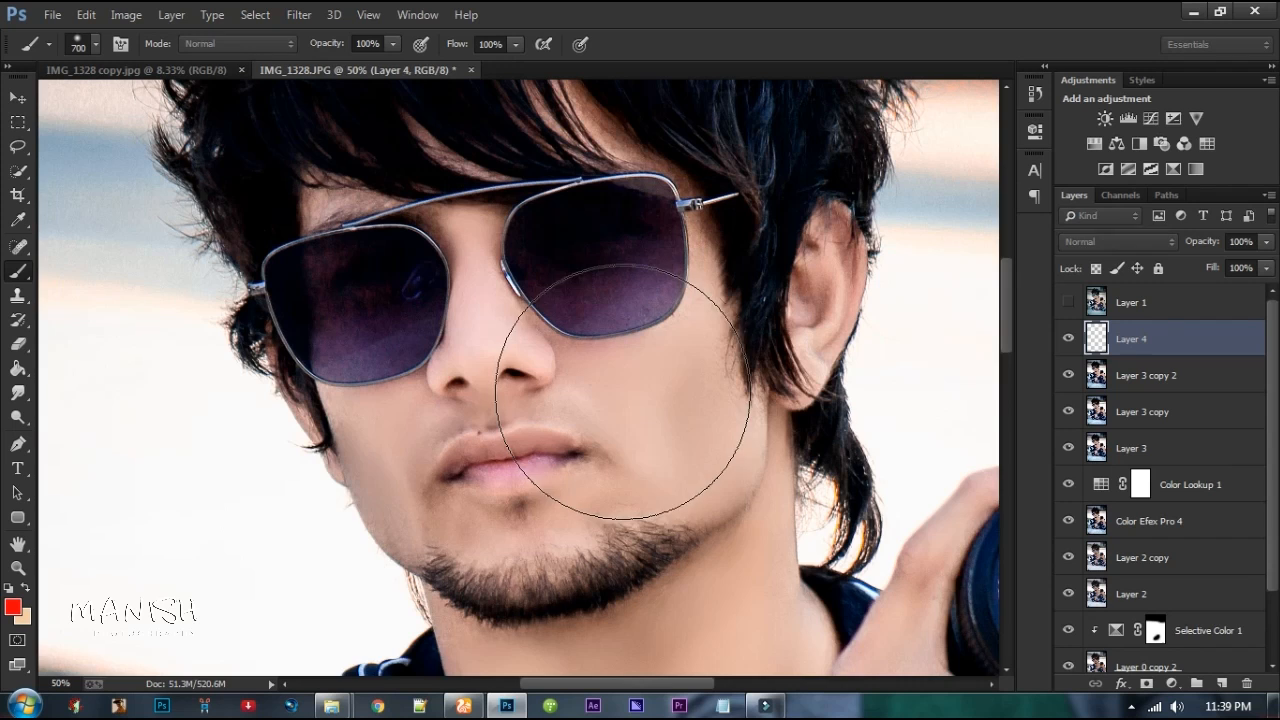
pyautogui.scroll(1, 563, 294)
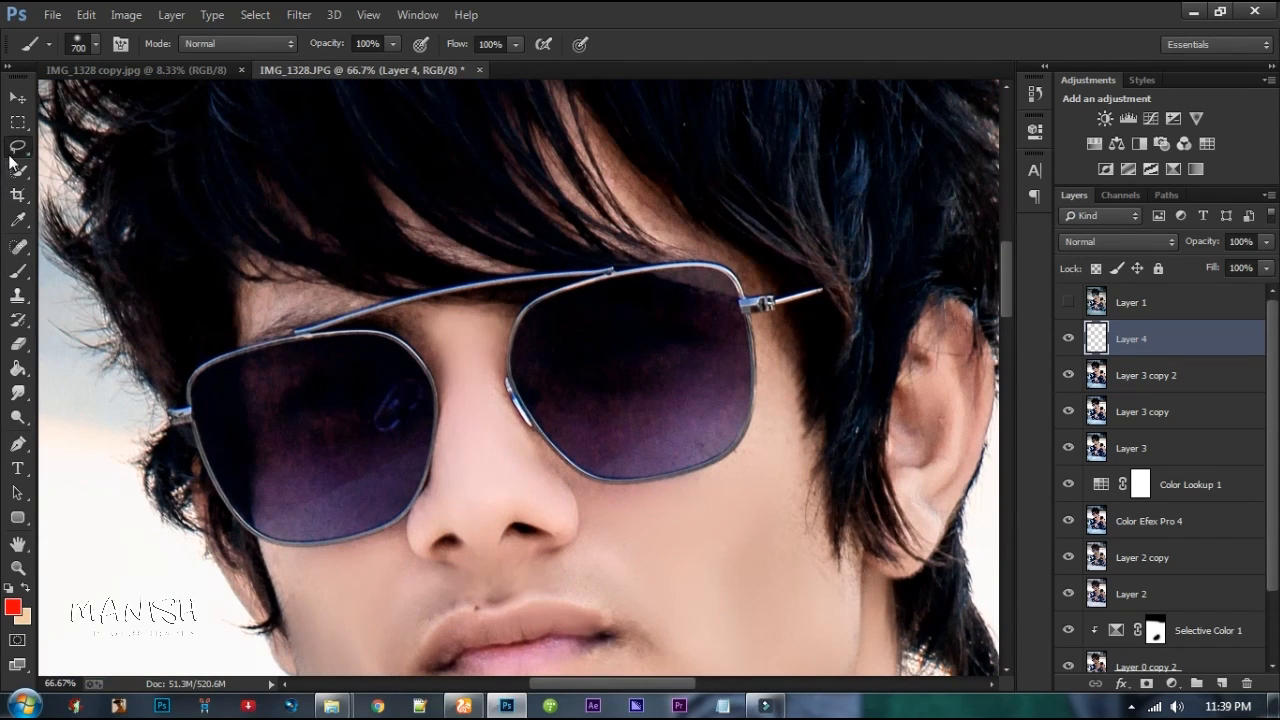
# Step: Reduce the brush to 100 px and paint both sunglass lenses solid red on the new layer
pyautogui.click(16, 149)
pyautogui.press('b')
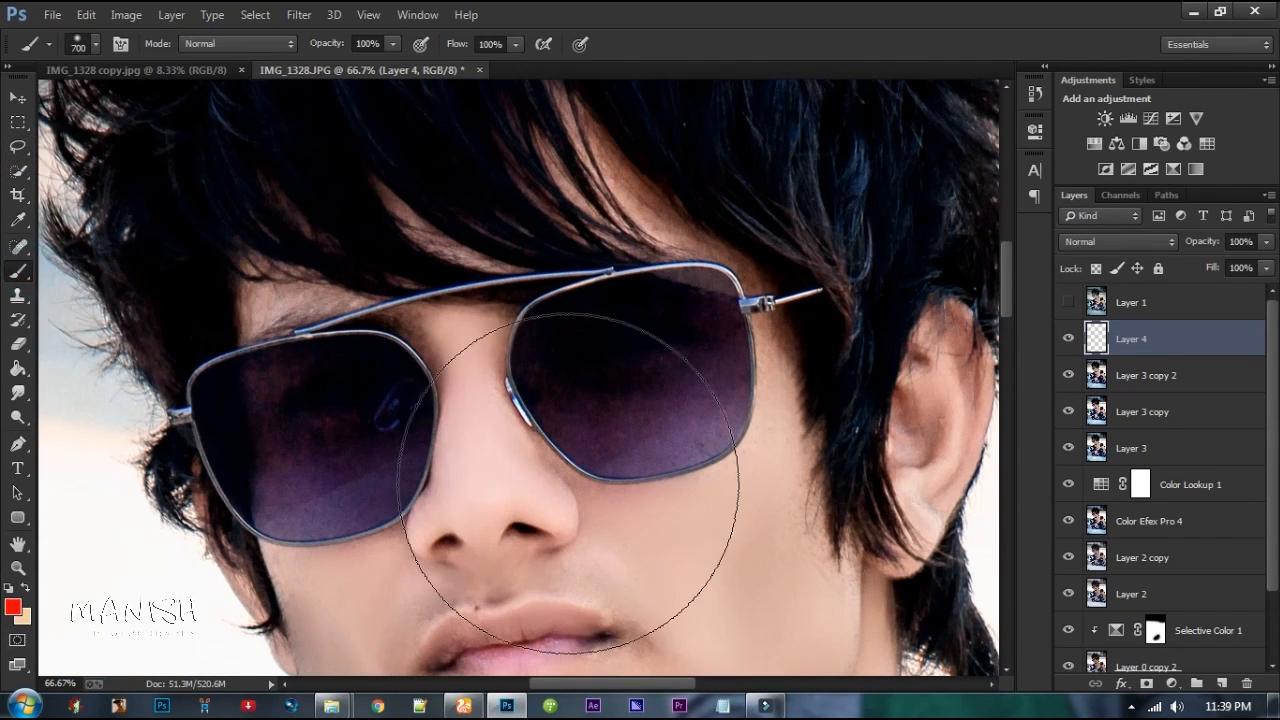
pyautogui.rightClick(748, 425)
pyautogui.press('Escape')
pyautogui.press('[')
pyautogui.press('[')
pyautogui.press('[')
pyautogui.press('[')
pyautogui.press('[')
pyautogui.press('[')
pyautogui.press('[')
pyautogui.press('[')
pyautogui.press('[')
pyautogui.press('[')
pyautogui.press('[')
pyautogui.press('[')
pyautogui.press('[')
pyautogui.press('[')
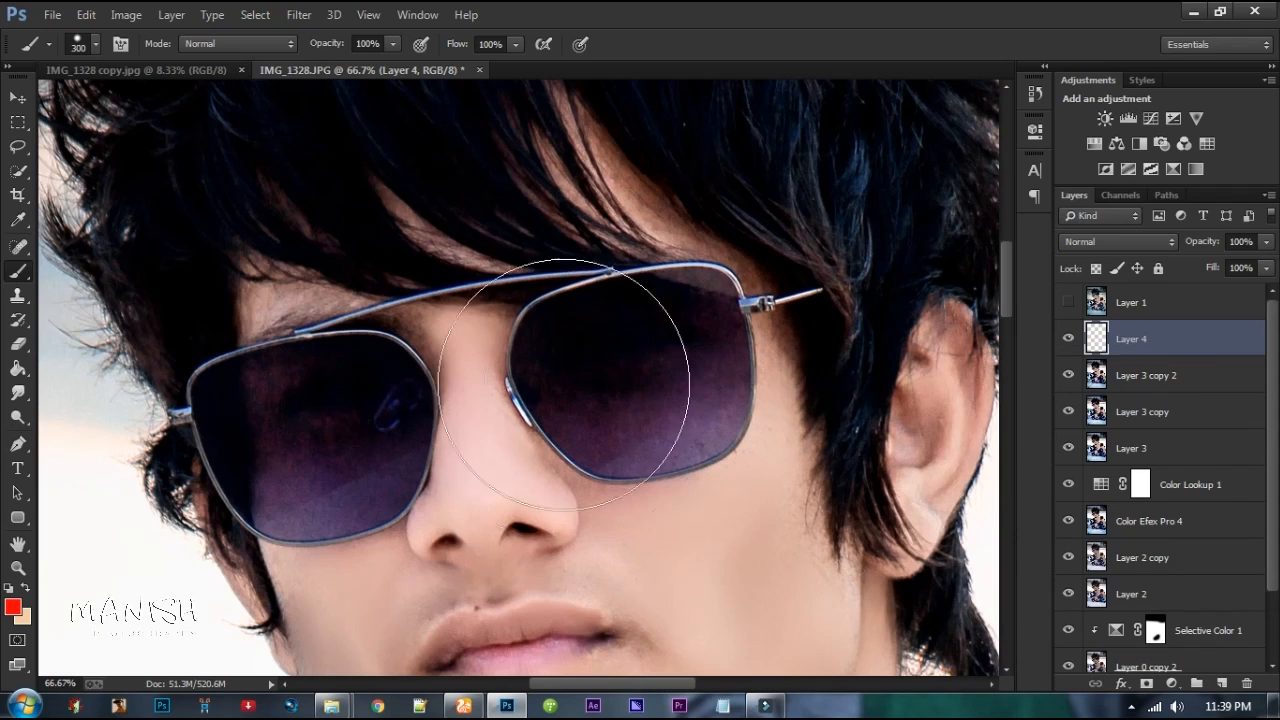
pyautogui.moveTo(537, 364)
pyautogui.mouseDown()
pyautogui.moveTo(651, 286)
pyautogui.moveTo(543, 366)
pyautogui.moveTo(718, 270)
pyautogui.moveTo(652, 341)
pyautogui.moveTo(543, 369)
pyautogui.moveTo(686, 320)
pyautogui.moveTo(720, 430)
pyautogui.moveTo(563, 408)
pyautogui.moveTo(910, 372)
pyautogui.mouseUp()
pyautogui.press(']')
pyautogui.press(']')
pyautogui.moveTo(722, 320)
pyautogui.mouseDown()
pyautogui.moveTo(688, 303)
pyautogui.moveTo(576, 314)
pyautogui.moveTo(548, 330)
pyautogui.moveTo(578, 428)
pyautogui.moveTo(616, 461)
pyautogui.moveTo(714, 358)
pyautogui.moveTo(656, 400)
pyautogui.moveTo(594, 402)
pyautogui.moveTo(680, 338)
pyautogui.moveTo(661, 305)
pyautogui.moveTo(714, 310)
pyautogui.moveTo(733, 373)
pyautogui.mouseUp()
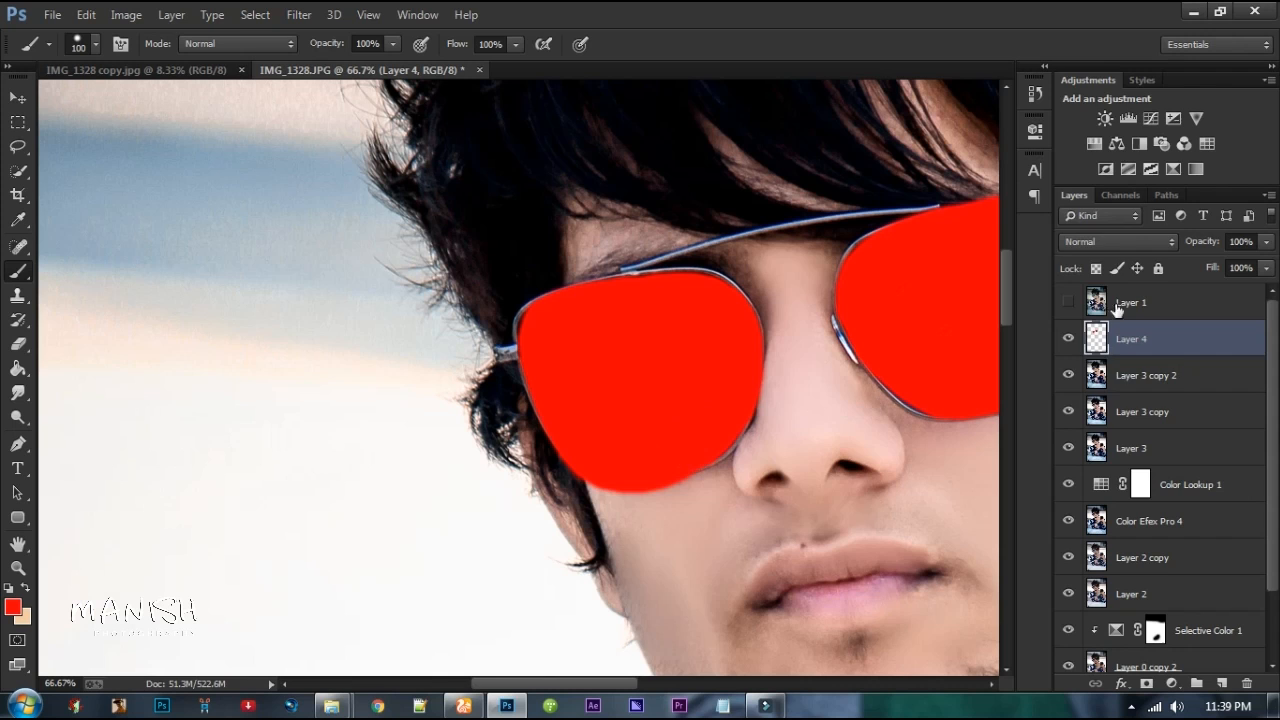
# Step: Change the red lens layer's blend mode to Color
pyautogui.click(1118, 241)
pyautogui.click(1088, 457)
pyautogui.hotkey('ctrl', '-')
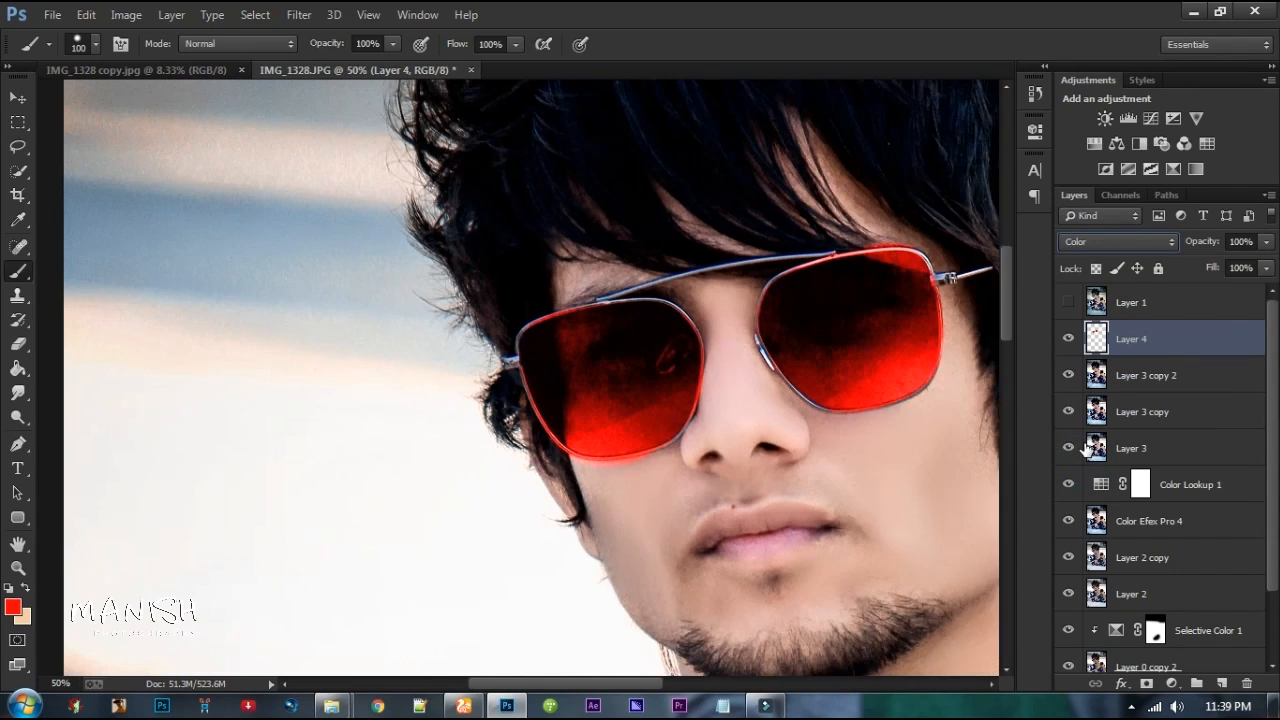
# Step: Erase the red spill from the frame around the lens on the viewer's left with a 60 px Eraser
pyautogui.hotkey('ctrl', '+')
pyautogui.hotkey('ctrl', '+')
pyautogui.rightClick(594, 177)
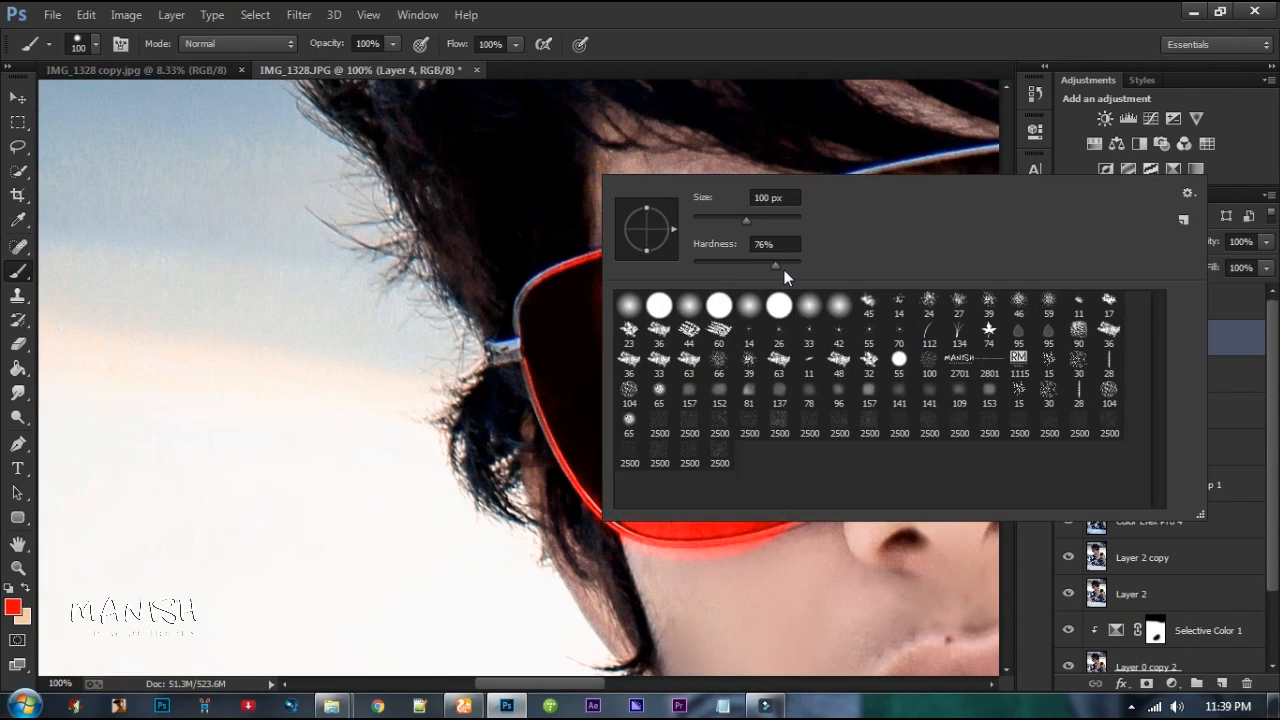
pyautogui.press('Return')
pyautogui.click(18, 345)
pyautogui.rightClick(574, 226)
pyautogui.press('Return')
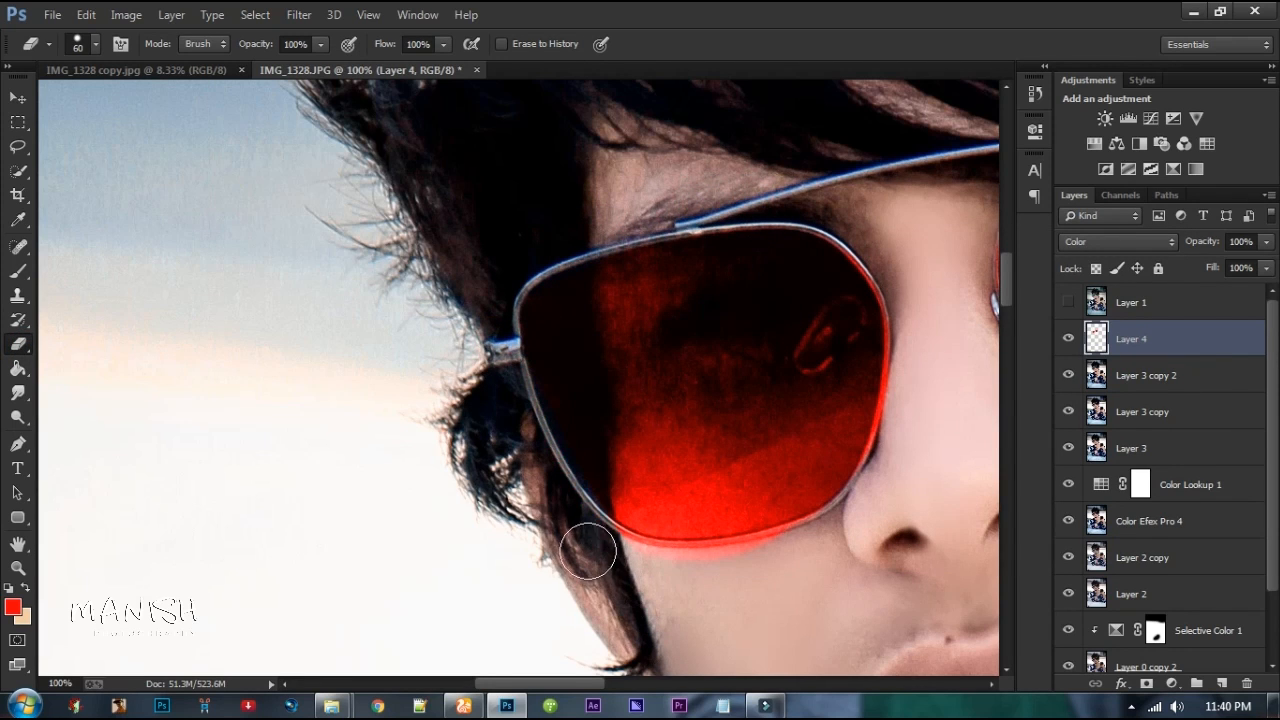
pyautogui.moveTo(620, 563); pyautogui.dragTo(843, 558)
pyautogui.click(837, 214)
pyautogui.press('p')
pyautogui.press('b')
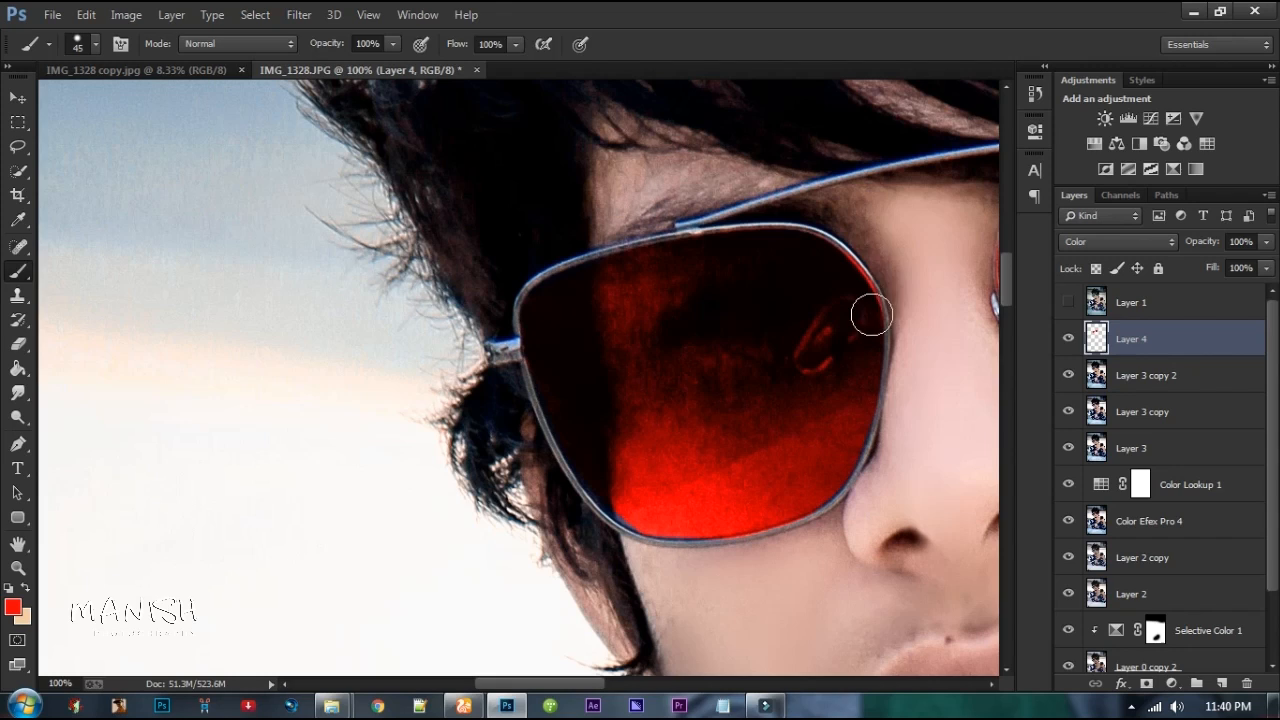
pyautogui.press('e')
pyautogui.scroll(3, 443, 400)
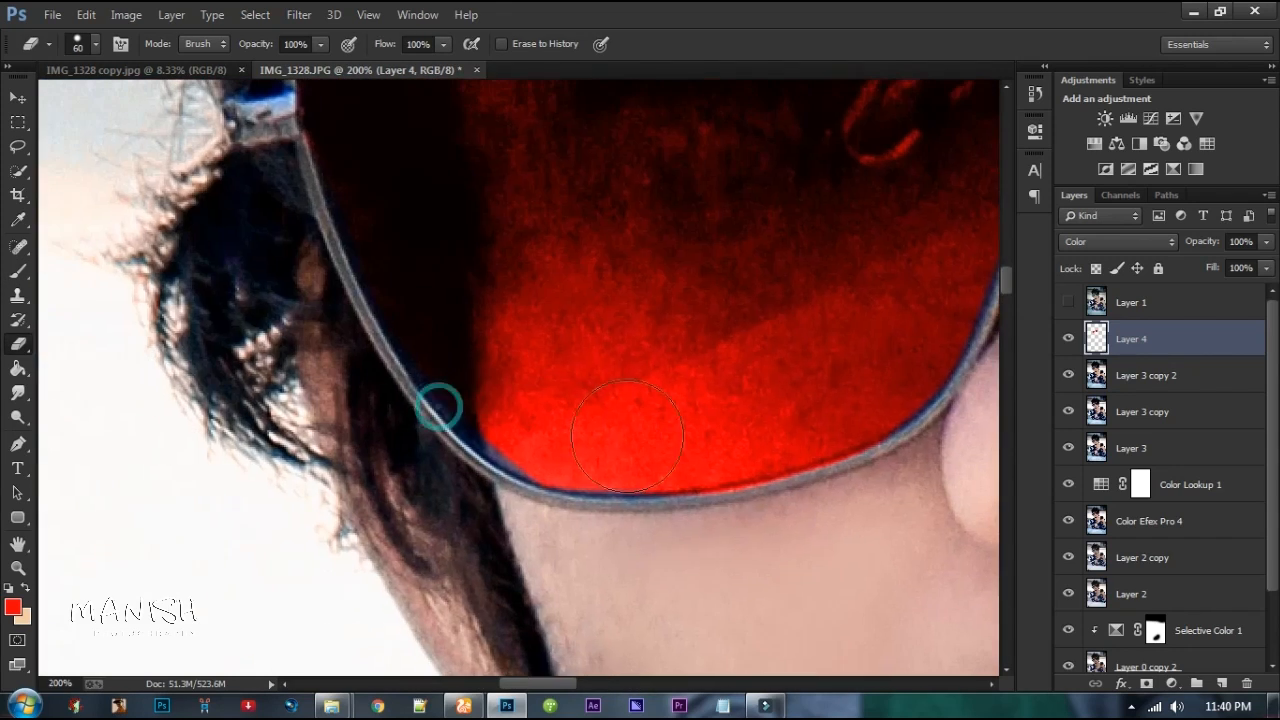
pyautogui.press('b')
# Step: Erase the red spill from the upper rim and nose side of the frame around the lens on the viewer's right
pyautogui.scroll(-3, 447, 352)
pyautogui.scroll(2, 353, 304)
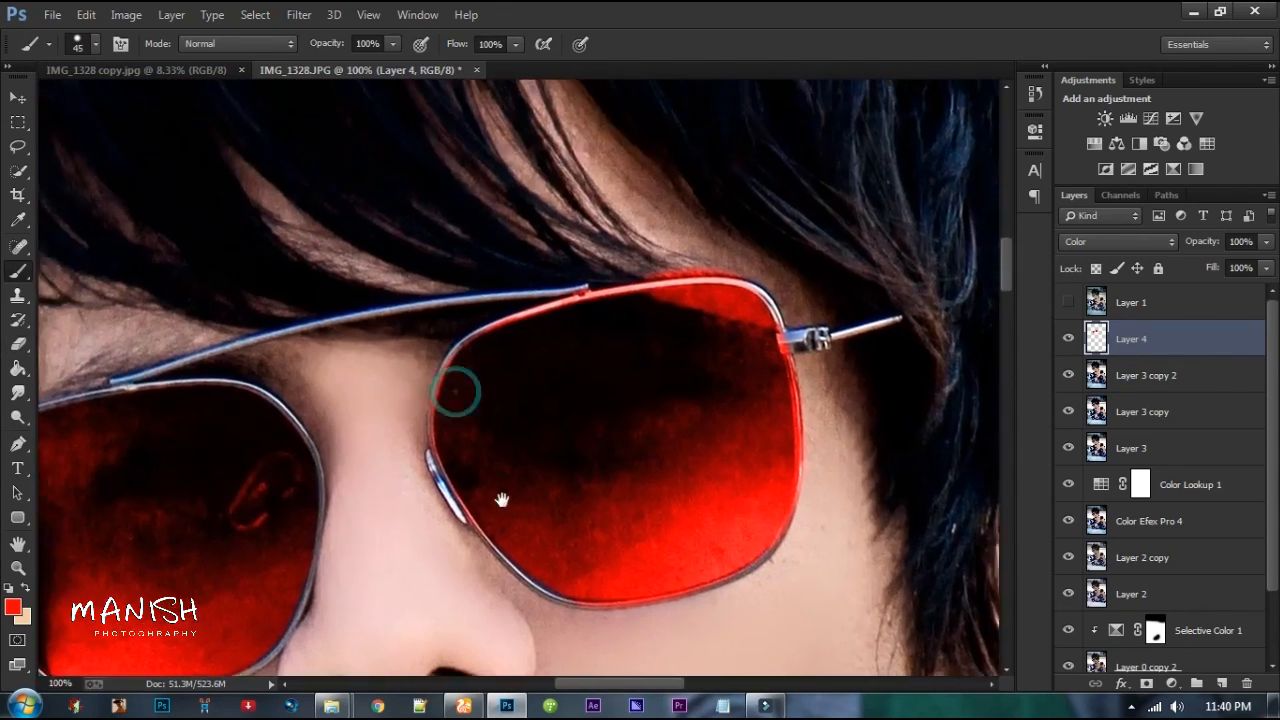
pyautogui.scroll(2, 763, 152)
pyautogui.press('e')
pyautogui.hscroll(-3, 617, 291)
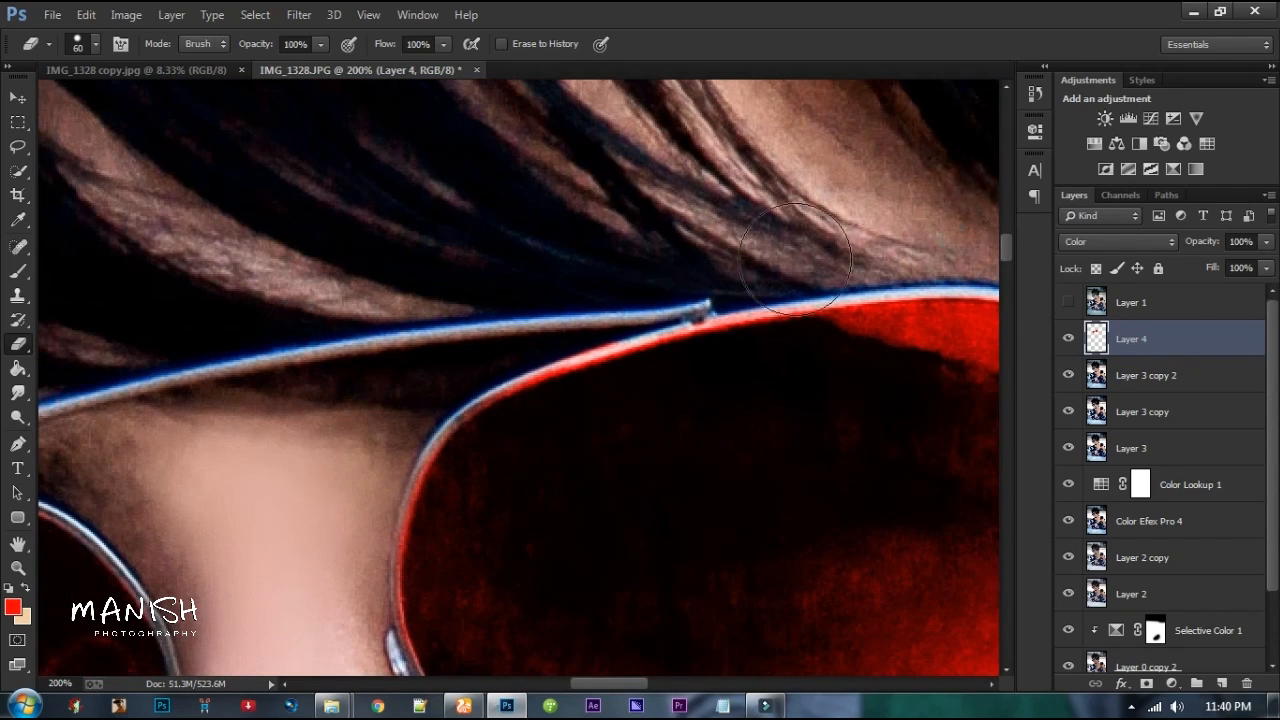
pyautogui.scroll(-3, 529, 177)
pyautogui.scroll(-3, 529, 177)
pyautogui.hscroll(-2, 480, 357)
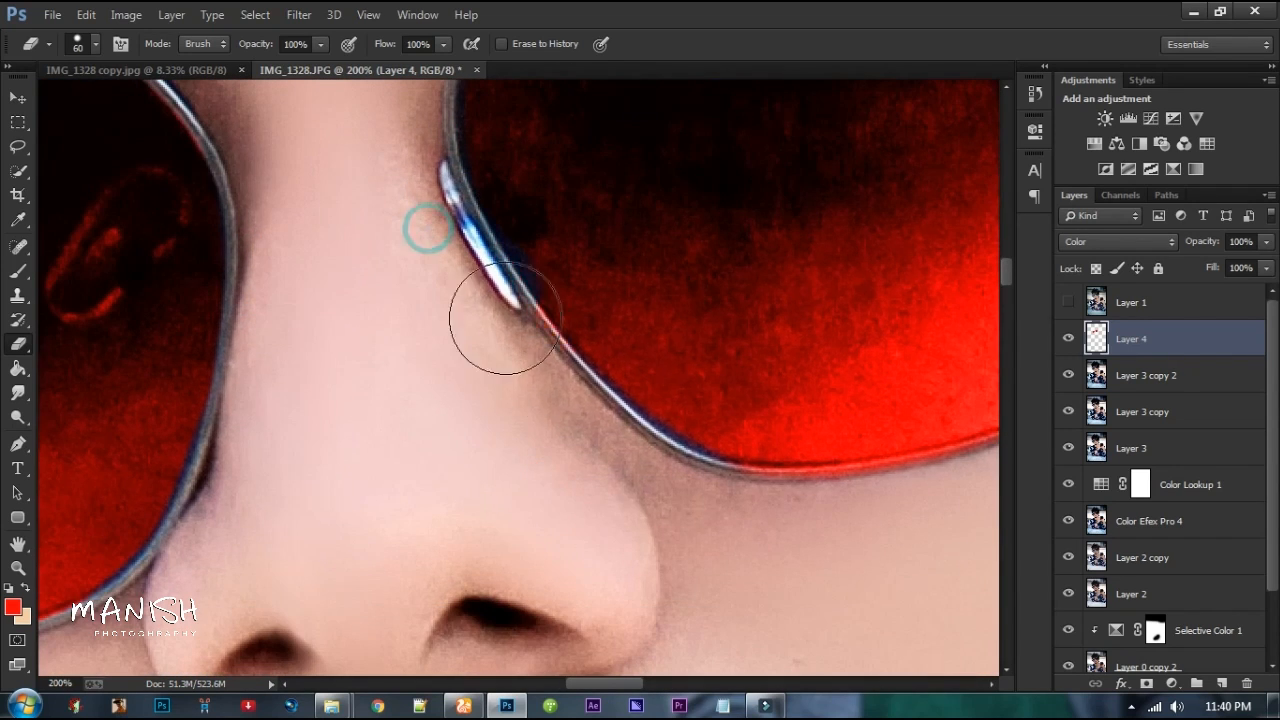
pyautogui.press('b')
pyautogui.press('e')
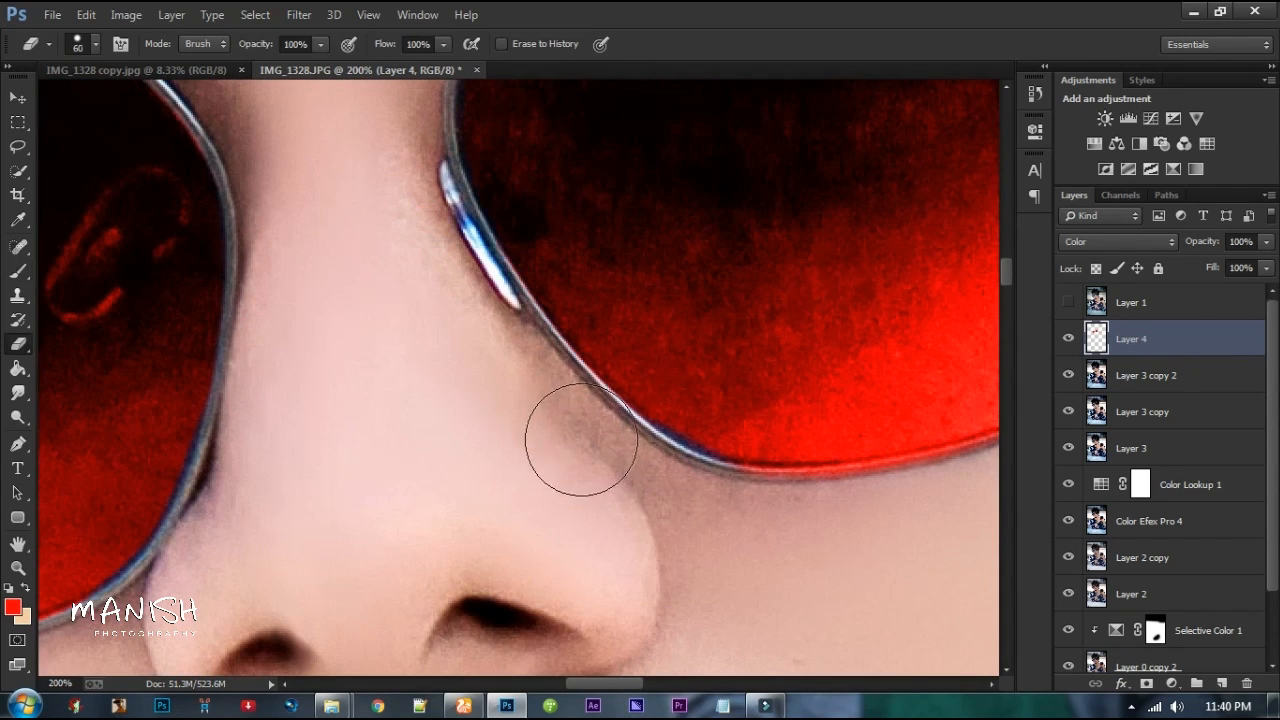
pyautogui.press('b')
pyautogui.press('e')
# Step: Erase the remaining red spill from the lower rim, outer rim and hinge of the lens on the viewer's right
pyautogui.hscroll(4, 648, 491)
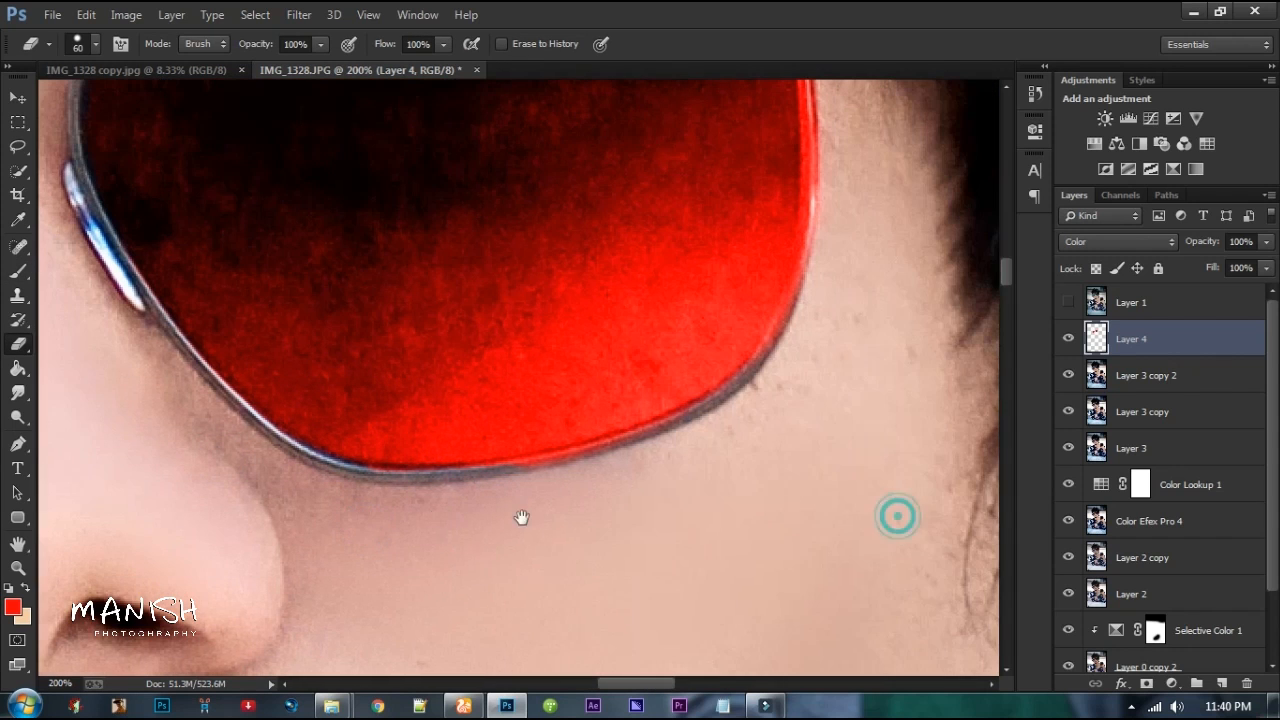
pyautogui.scroll(2, 773, 494)
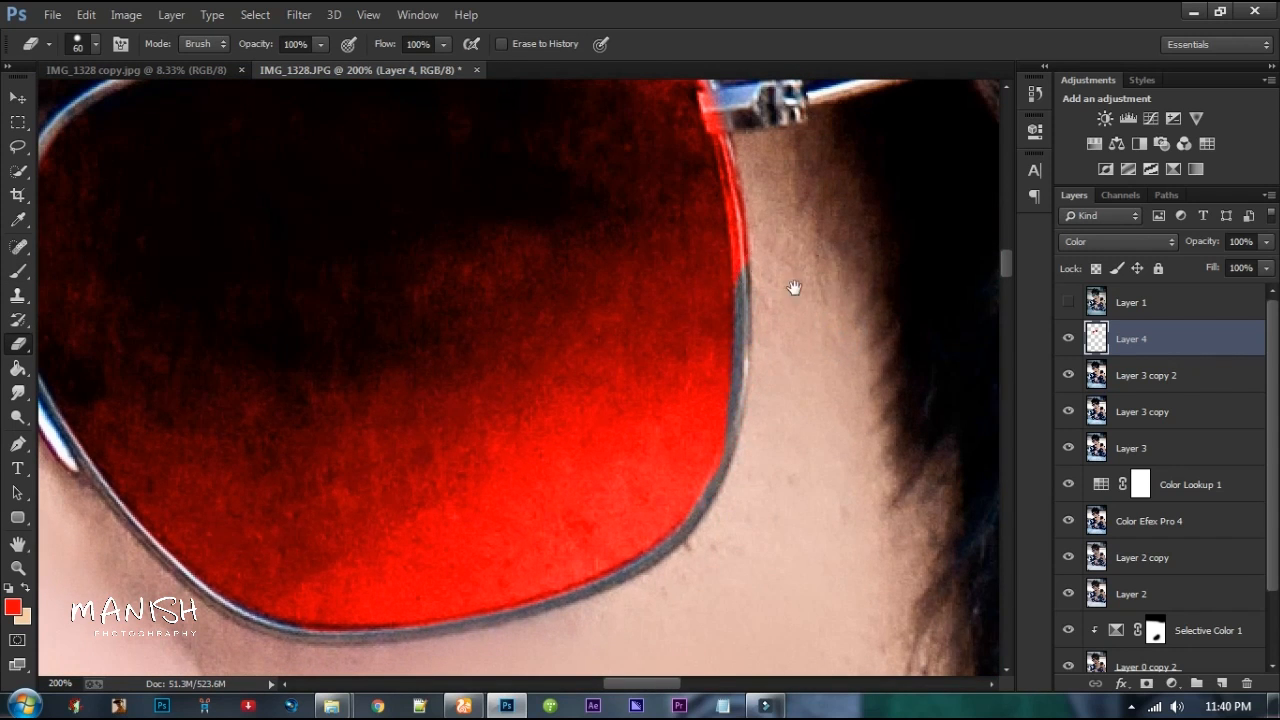
pyautogui.scroll(3, 794, 466)
pyautogui.scroll(3, 808, 508)
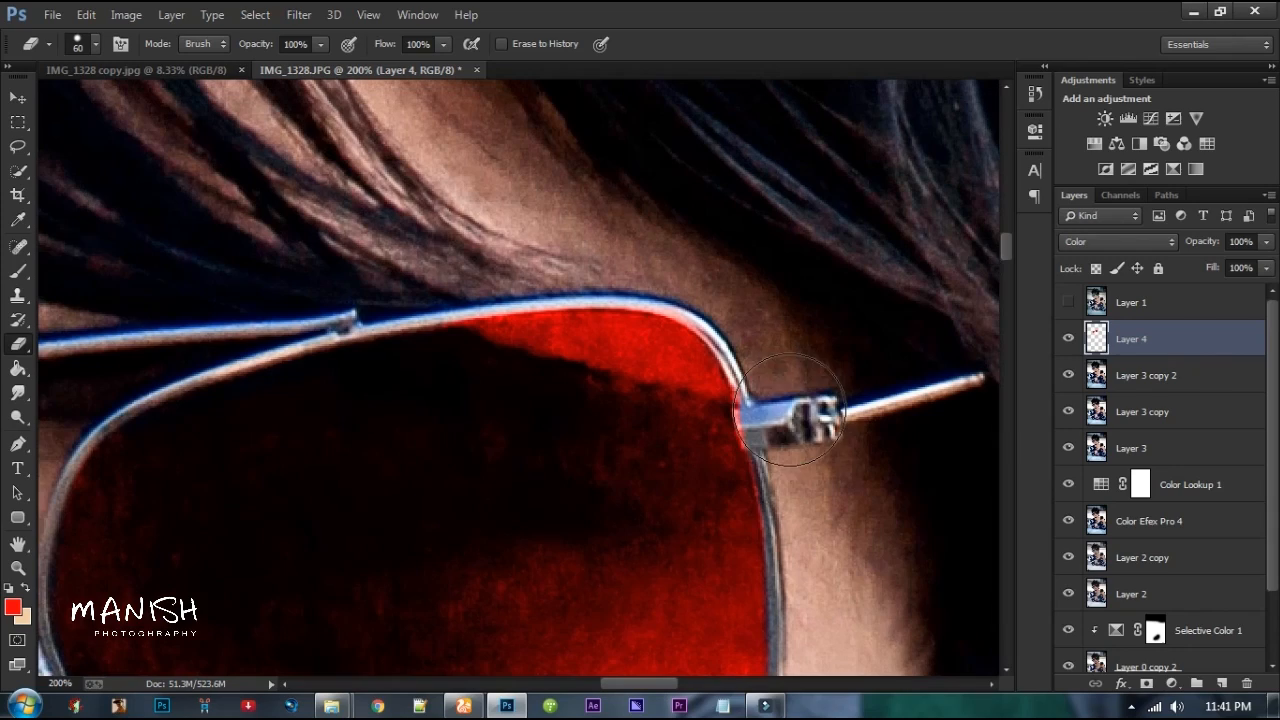
pyautogui.scroll(-5, 665, 262)
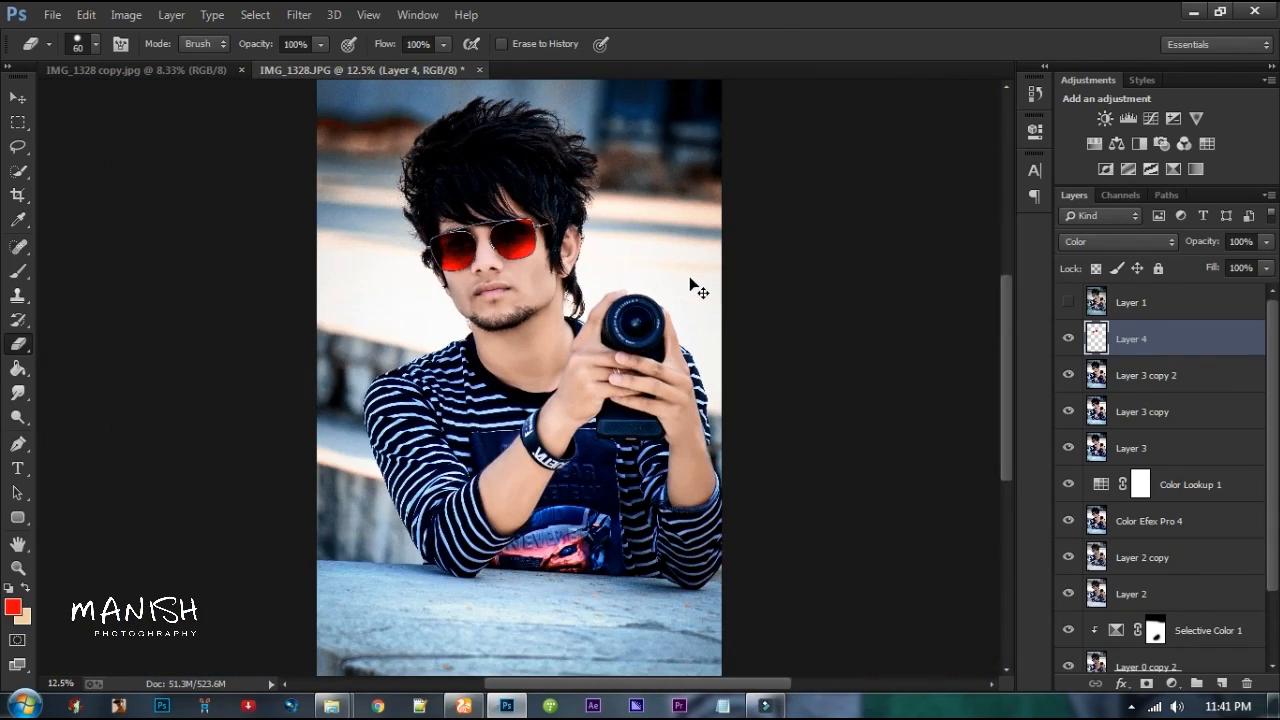
# Step: Shift the hue of the red lens color on Layer 4 to teal with Hue/Saturation
pyautogui.hotkey('ctrl', 'u')
pyautogui.click(989, 356)
pyautogui.moveTo(989, 356); pyautogui.dragTo(948, 356)
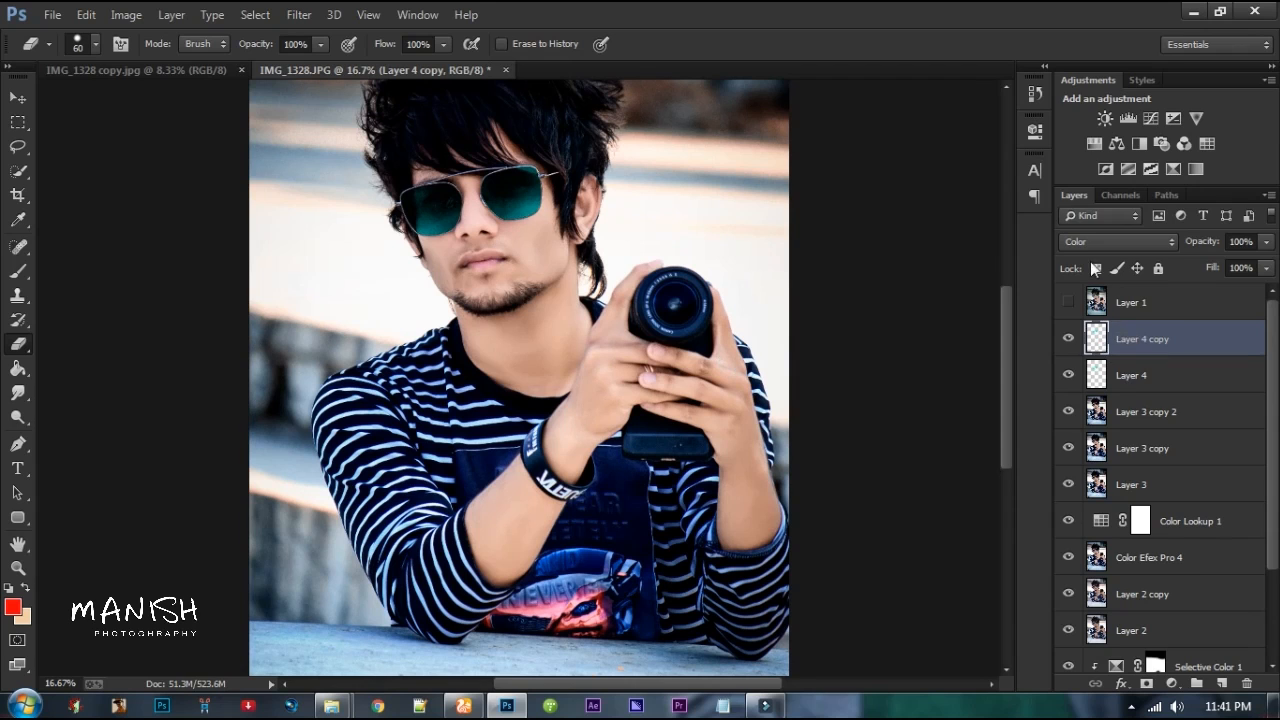
# Step: Set Layer 4 copy to Overlay with 69% opacity and 57% fill, and stamp all visible layers into a new layer
pyautogui.click(1100, 241)
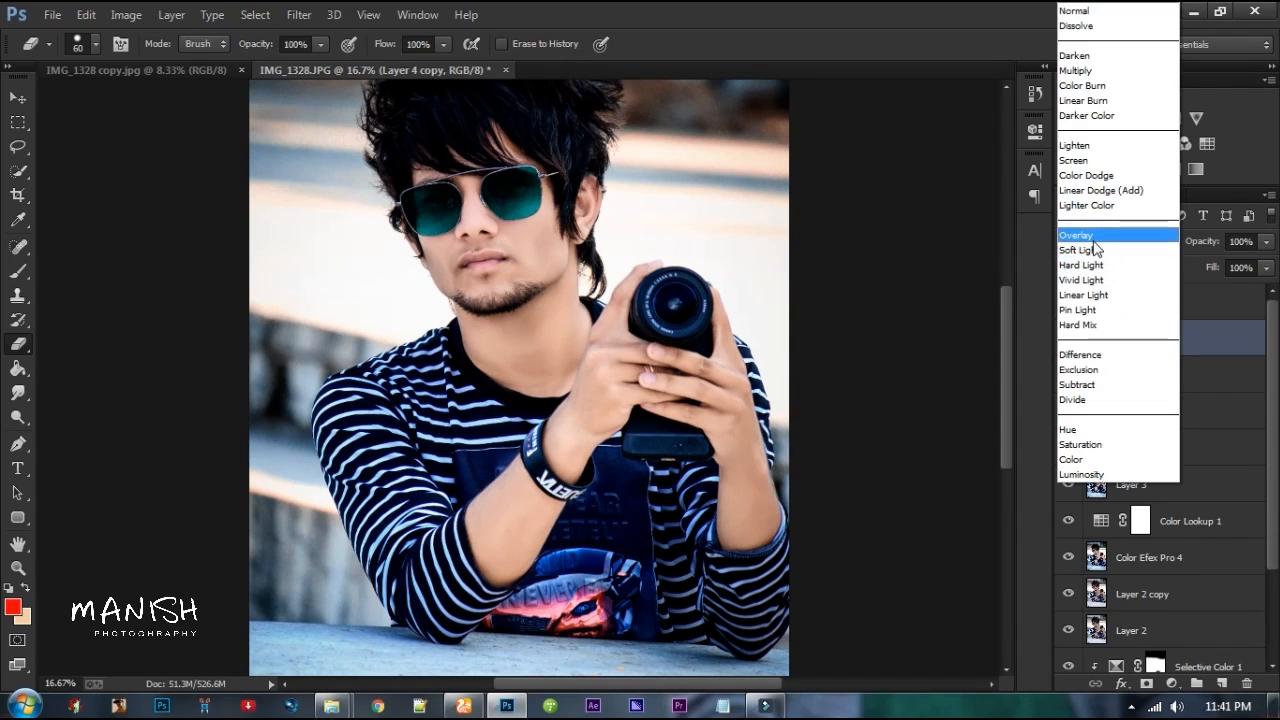
pyautogui.click(1100, 236)
pyautogui.moveTo(1212, 268)
pyautogui.mouseDown()
pyautogui.moveTo(1180, 268)
pyautogui.moveTo(1170, 241)
pyautogui.moveTo(1206, 268)
pyautogui.mouseUp()
pyautogui.hotkey('ctrl', '-')
pyautogui.hotkey('ctrl', '-')
pyautogui.hotkey('ctrl', '+')
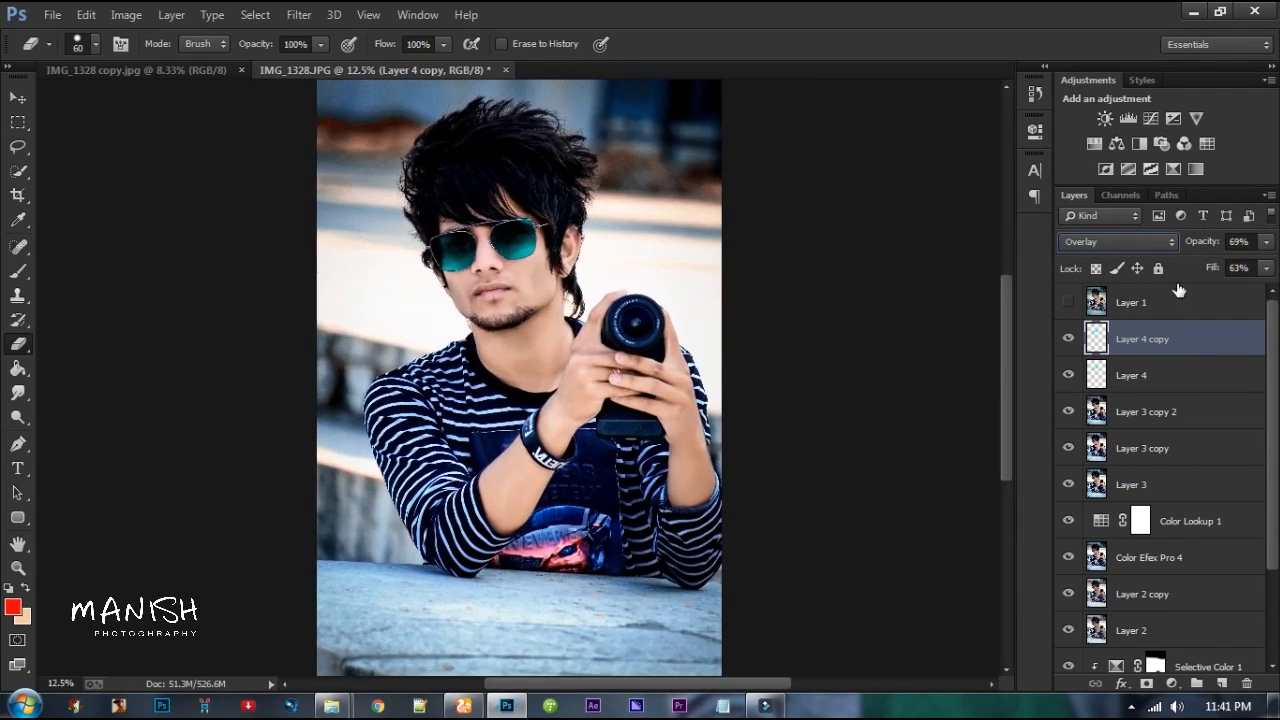
pyautogui.hotkey('ctrl', 'shift', 'alt', 'e')
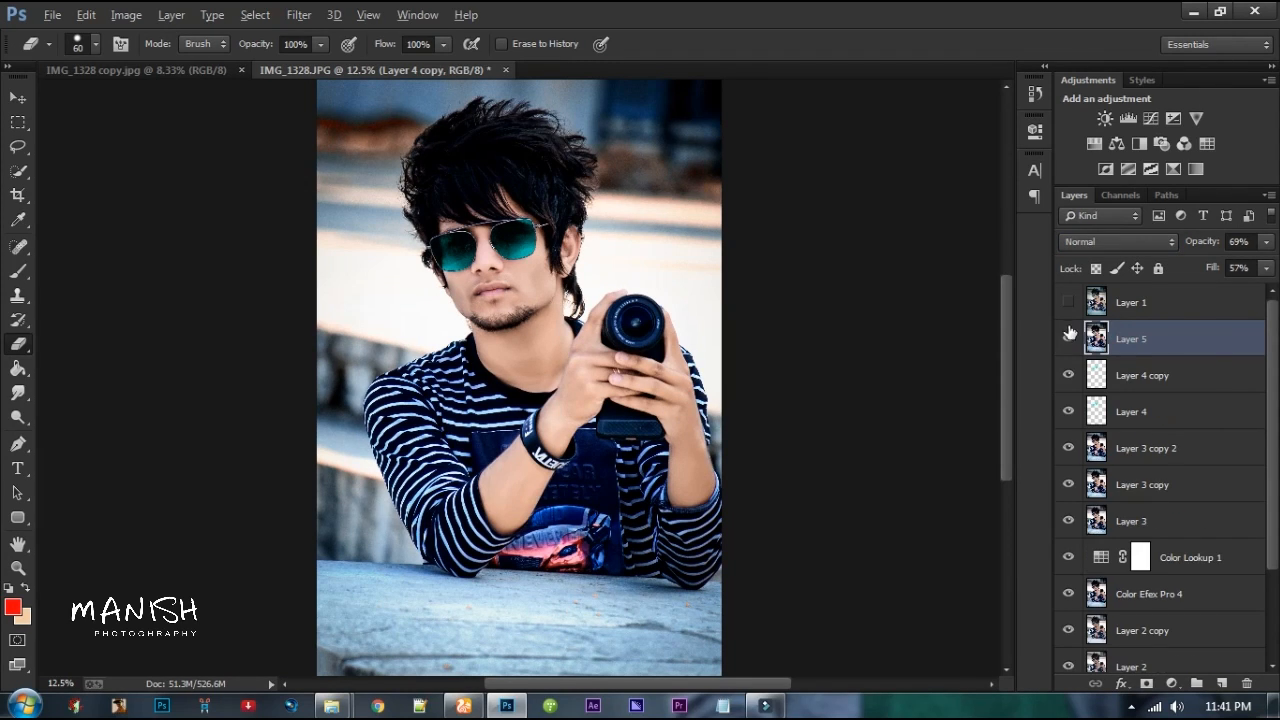
# Step: Examine the recolored lenses and facial skin up close, and compare the whole portrait with Layer 1
pyautogui.hotkey('ctrl', '+')
pyautogui.hotkey('ctrl', '+')
pyautogui.hotkey('ctrl', '+')
pyautogui.hotkey('ctrl', '+')
pyautogui.moveTo(620, 168); pyautogui.dragTo(634, 405)
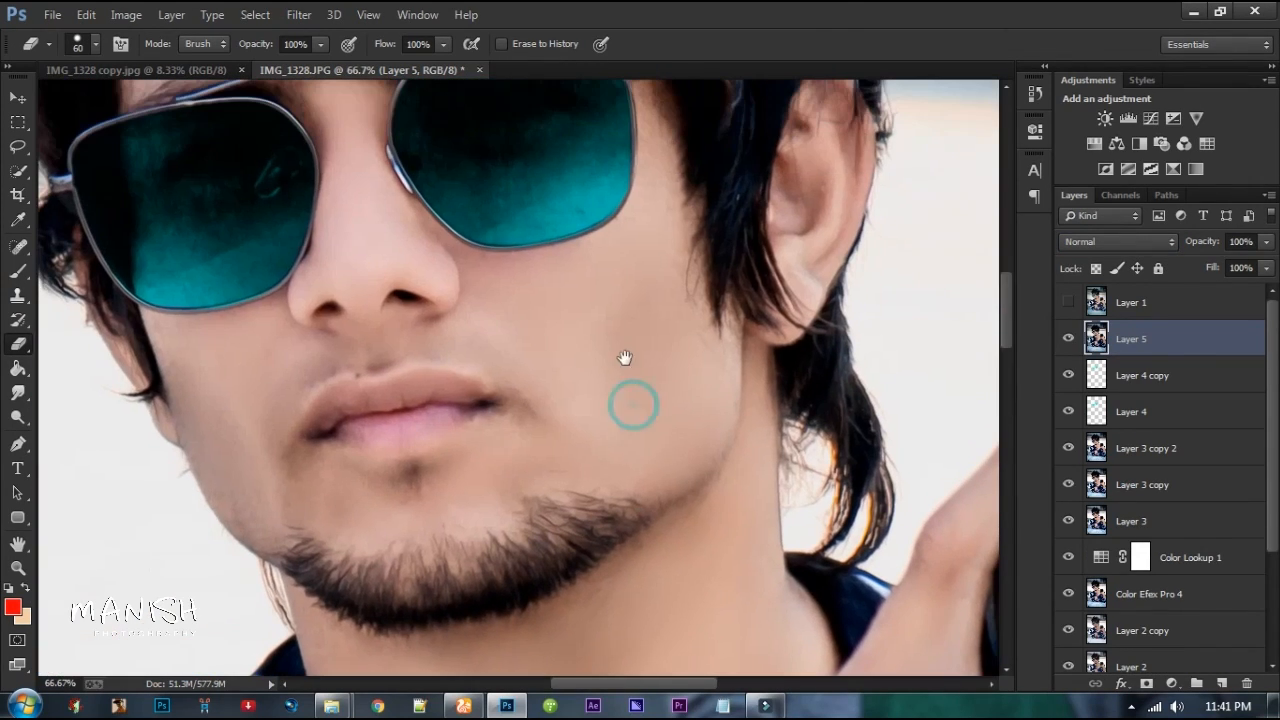
pyautogui.moveTo(624, 354); pyautogui.dragTo(638, 376)
pyautogui.hotkey('ctrl', '-')
pyautogui.hotkey('ctrl', '-')
pyautogui.hotkey('ctrl', '-')
pyautogui.hotkey('ctrl', '-')
pyautogui.hotkey('ctrl', '-')
pyautogui.hotkey('ctrl', '-')
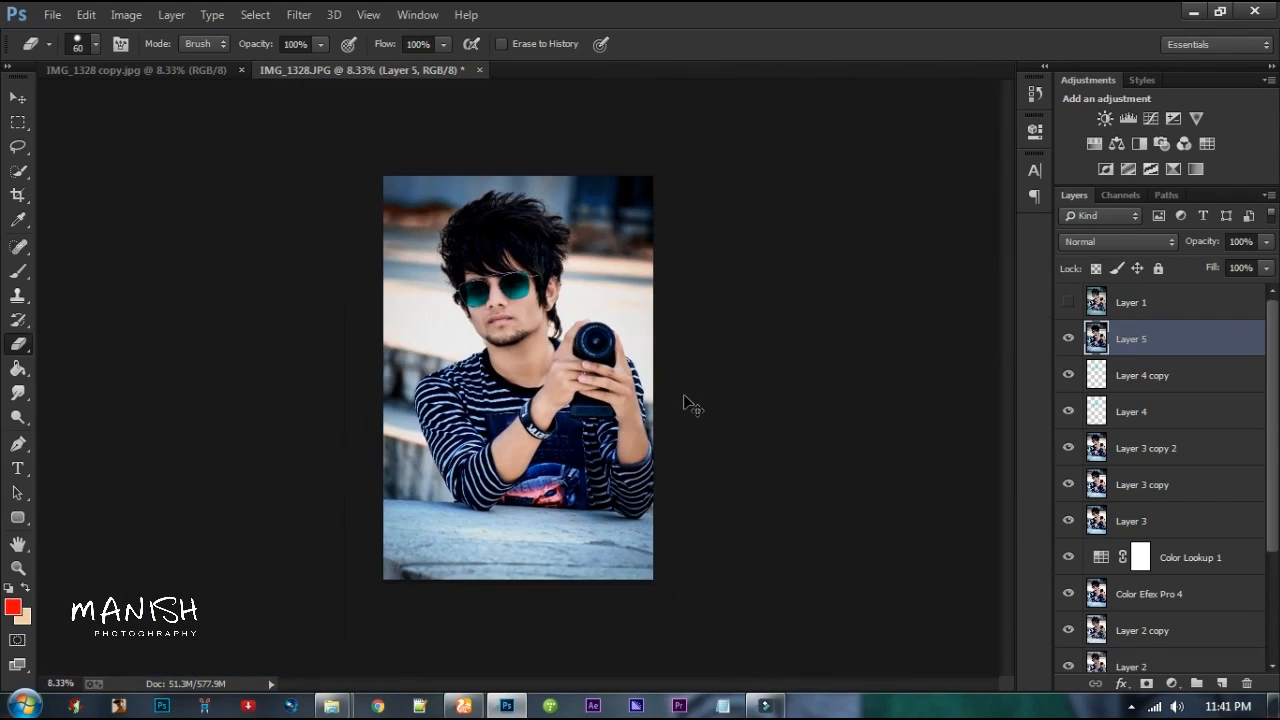
pyautogui.hotkey('ctrl', '+')
pyautogui.click(1068, 302)
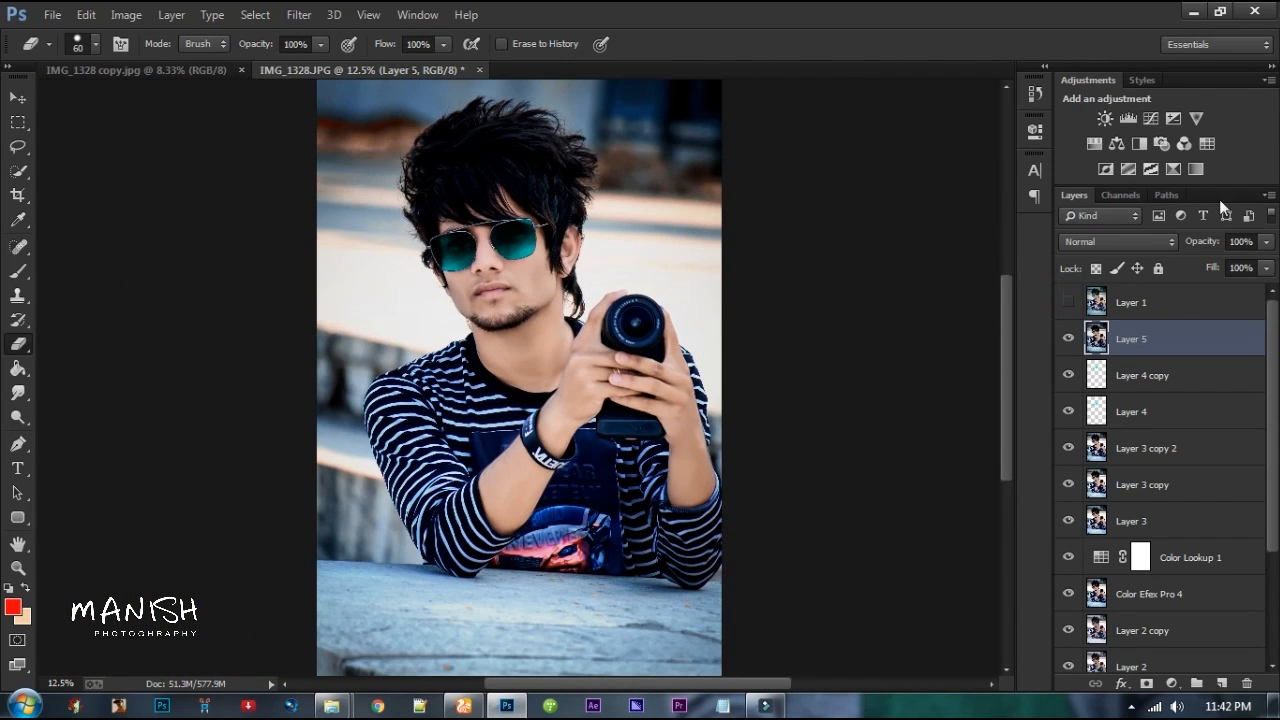
# Step: Add a Color Lookup adjustment above Layer 5 and try its Abstract profiles from Blacklight Poster to Gold-Crimson
pyautogui.click(1206, 146)
pyautogui.click(945, 200)
pyautogui.click(937, 270)
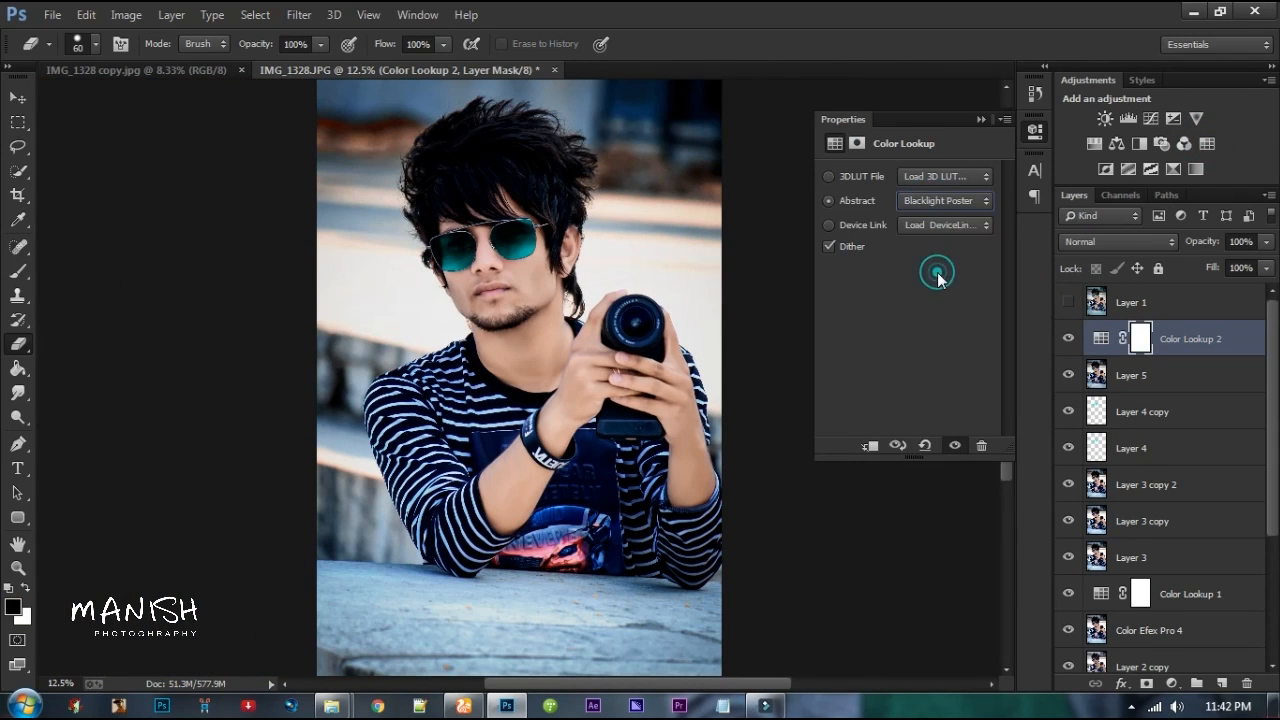
pyautogui.press('Down')
pyautogui.press('Down')
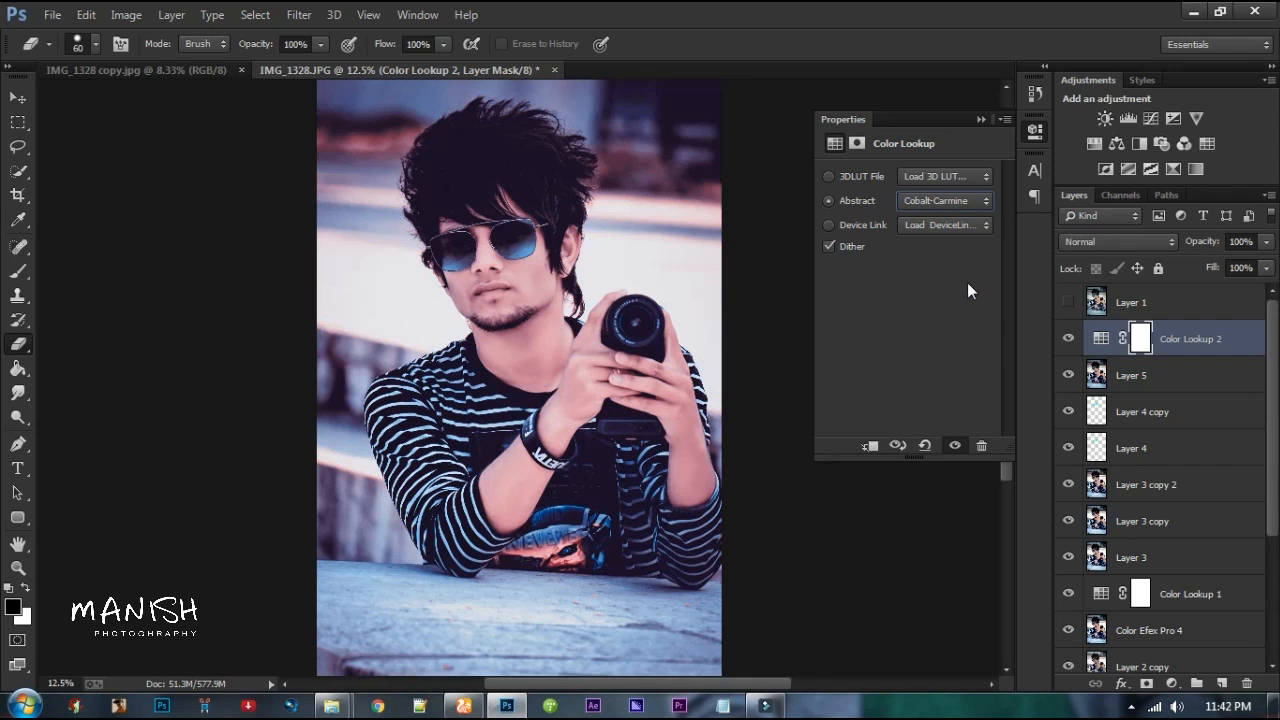
pyautogui.press('Down')
# Step: Try the TealOrangePlusContrast, TensionGreen, 3Strip, Bleach Bypass and Candlelight 3D LUTs on the Color Lookup 2 layer
pyautogui.click(948, 176)
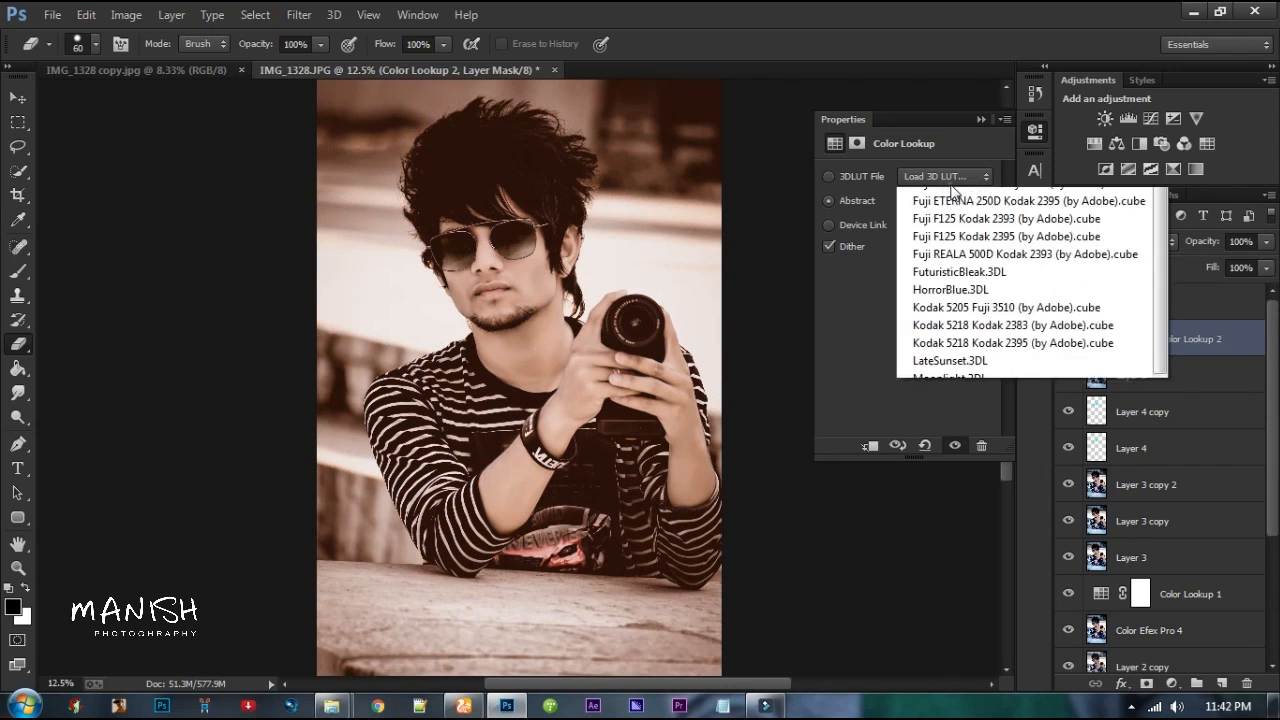
pyautogui.click(960, 677)
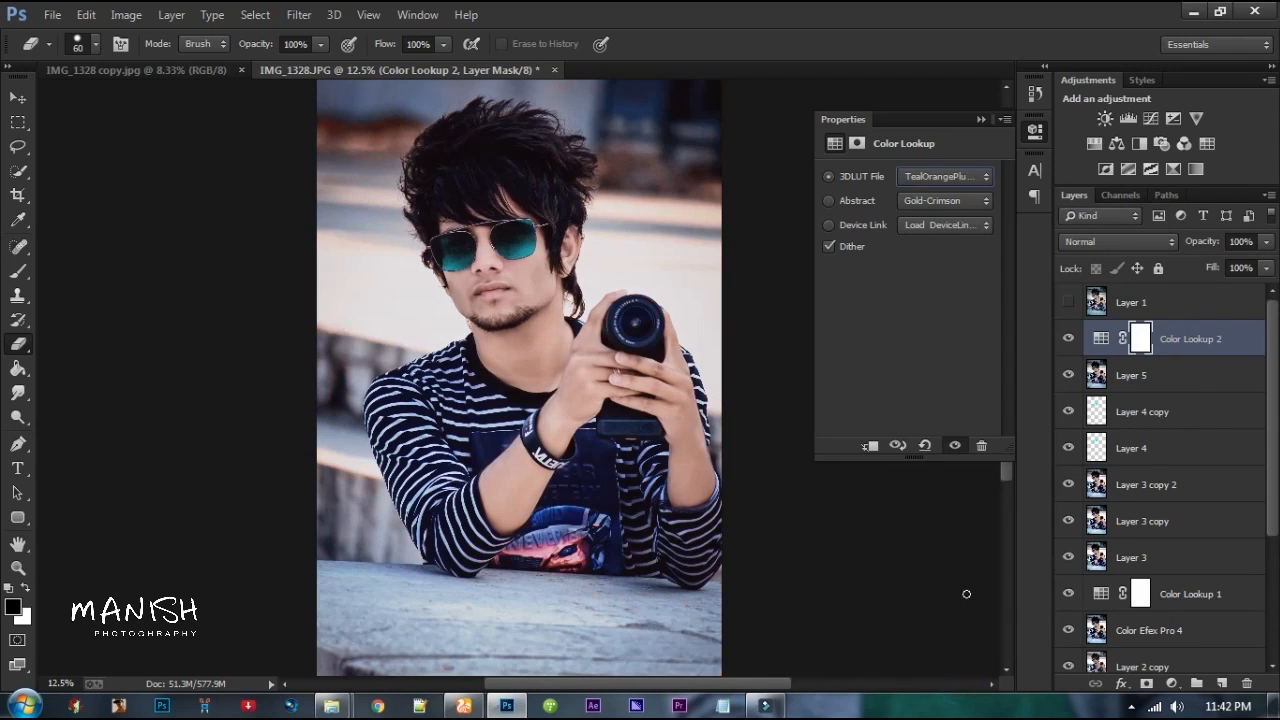
pyautogui.press('Down')
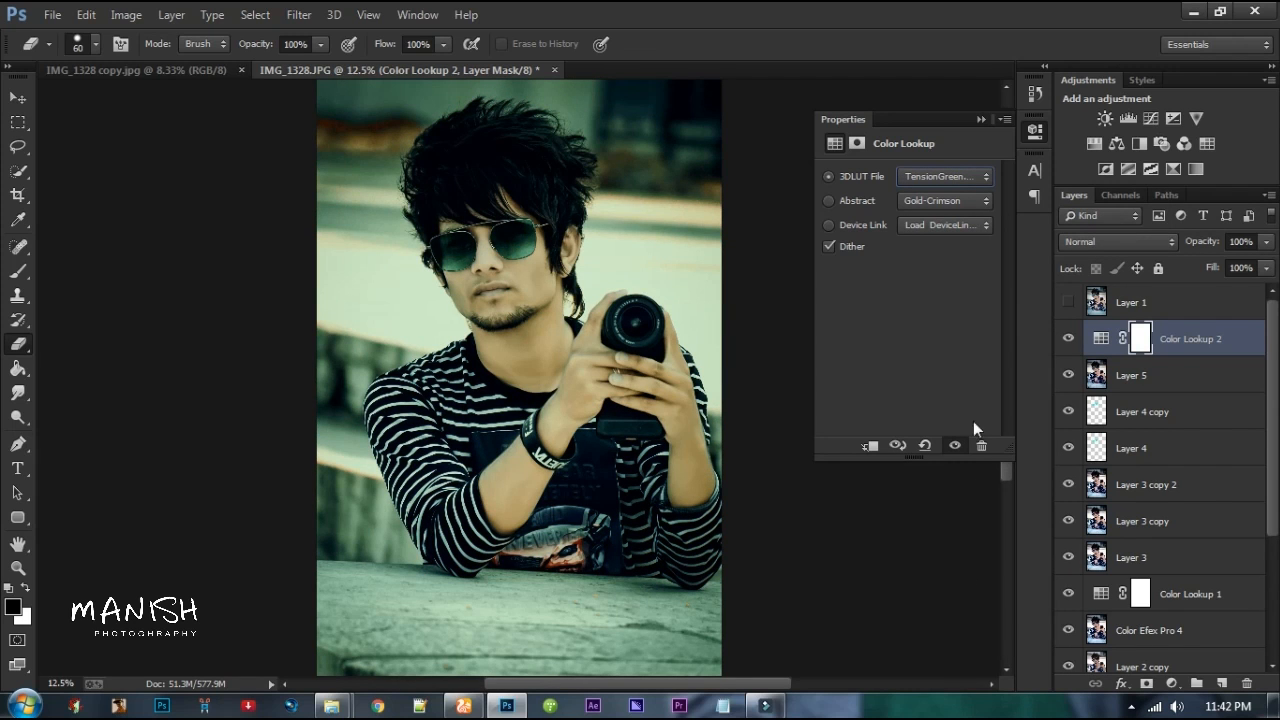
pyautogui.click(985, 178)
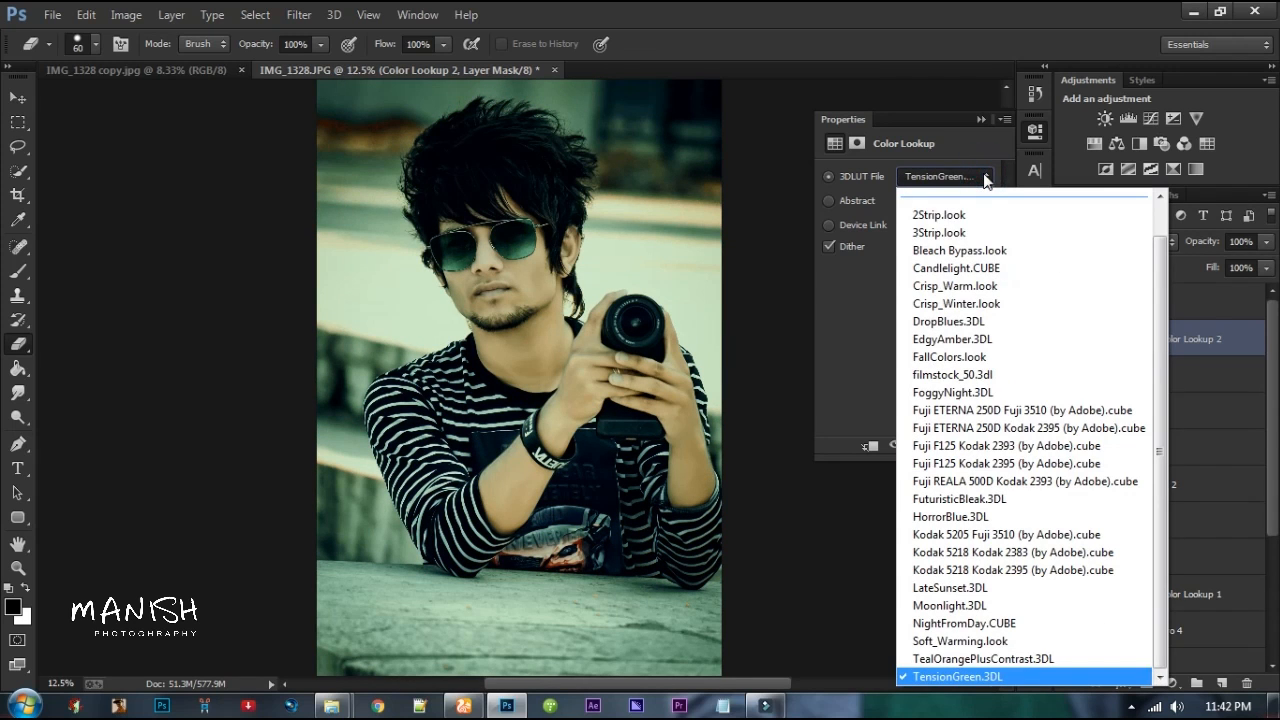
pyautogui.click(966, 232)
pyautogui.press('Down')
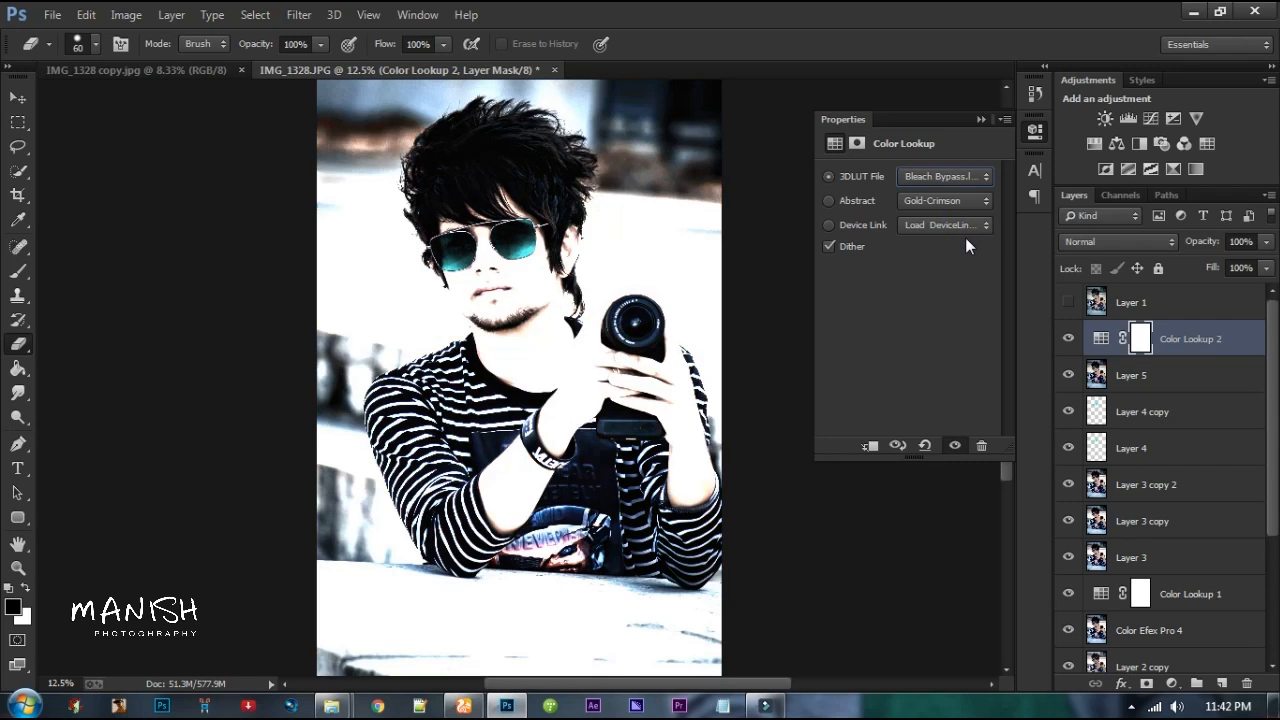
pyautogui.press('Down')
pyautogui.press('Down')
pyautogui.press('Up')
# Step: Try the Color blend mode with the Candlelight.CUBE and Crisp_Warm.look LUTs, and return the adjustment layer to Normal
pyautogui.click(1118, 241)
pyautogui.click(1098, 474)
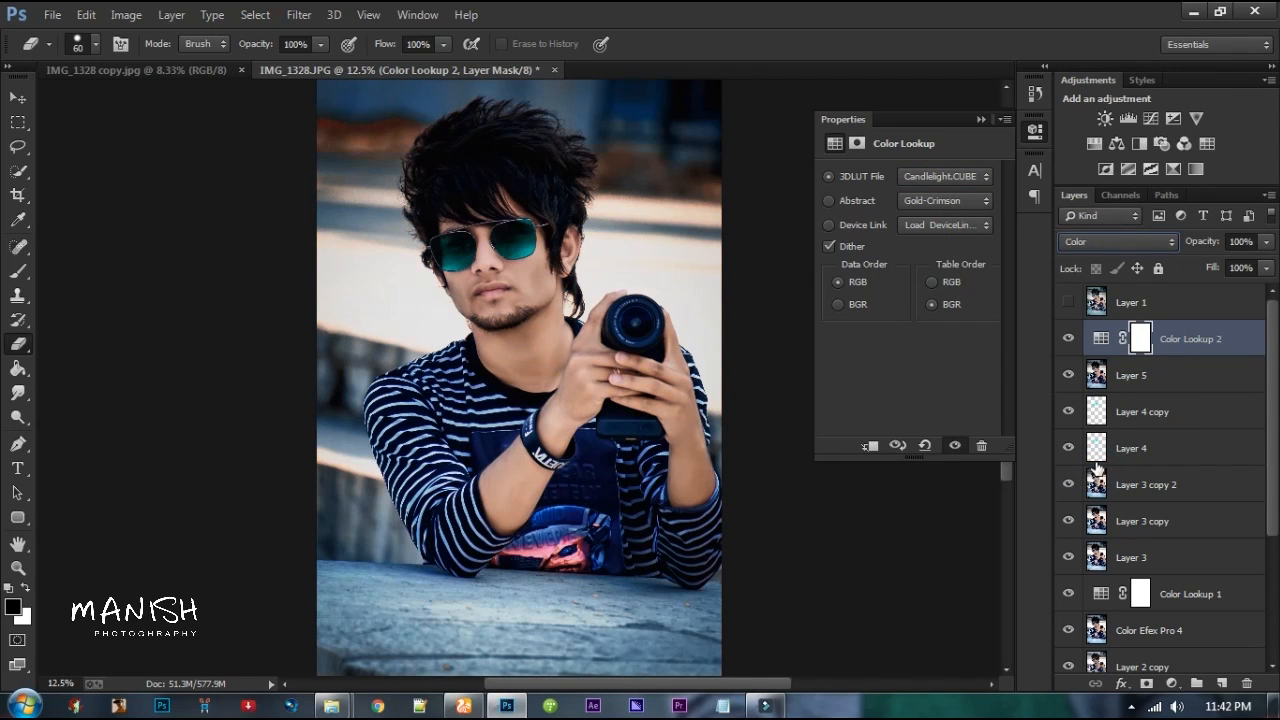
pyautogui.click(968, 176)
pyautogui.click(956, 282)
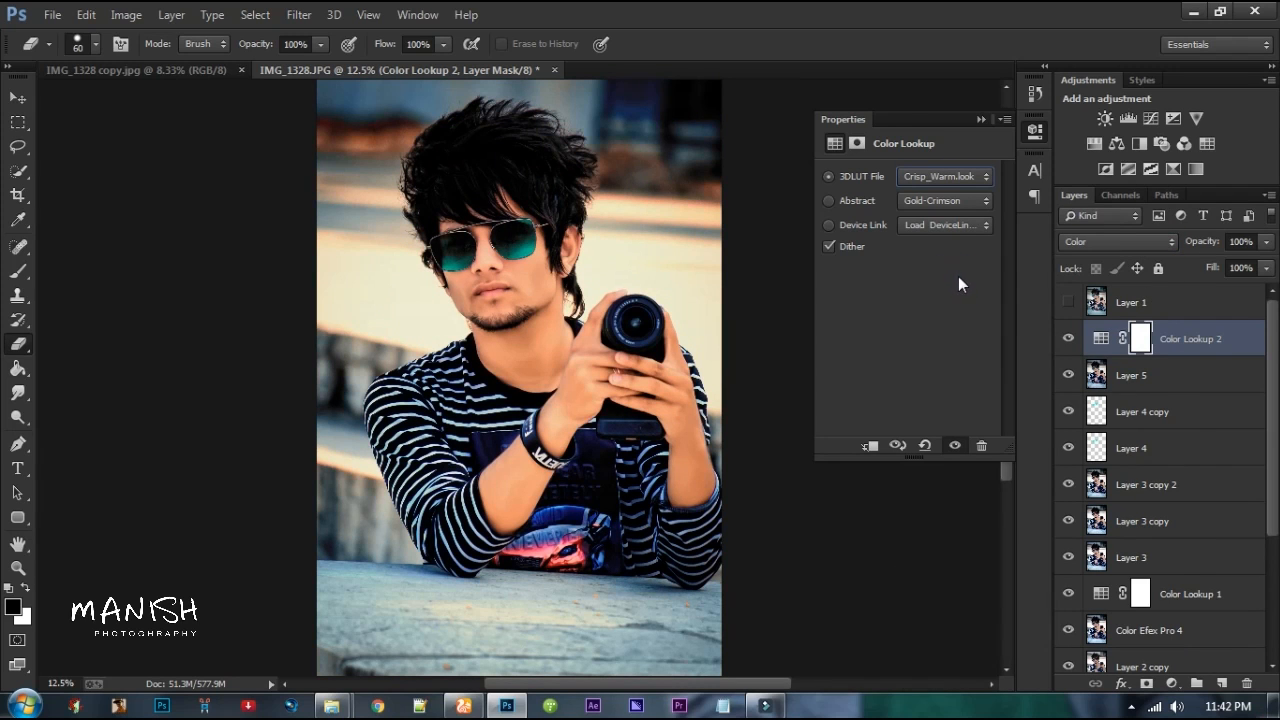
pyautogui.click(1066, 241)
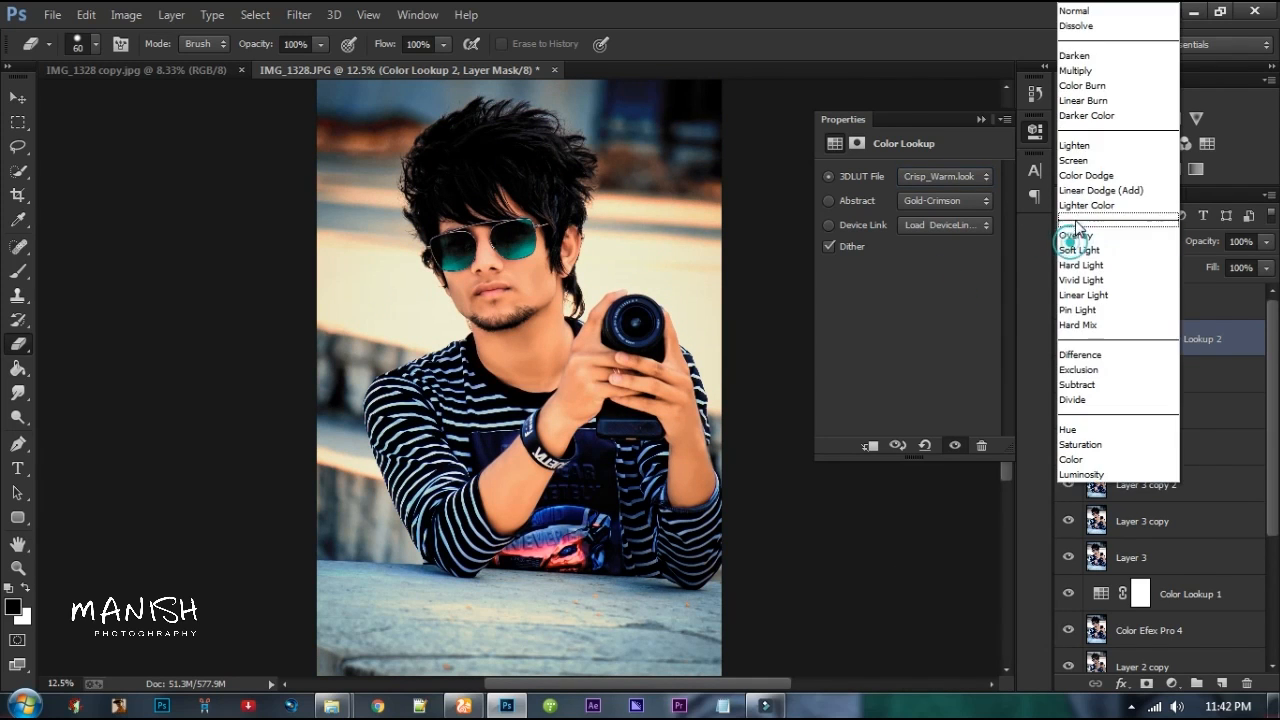
pyautogui.click(1100, 22)
# Step: Preview the LUTs from Crisp_Winter.look onward and apply filmstock_50.3dl to the Color Lookup 2 layer
pyautogui.click(940, 177)
pyautogui.click(938, 179)
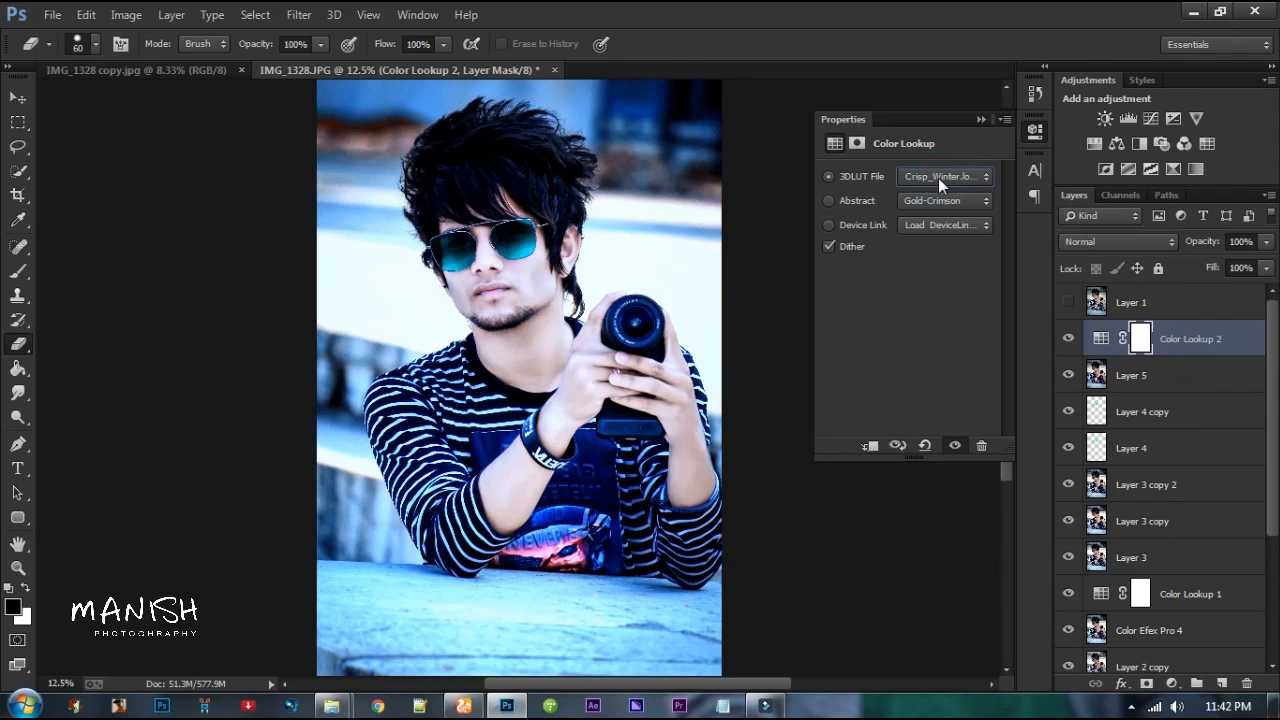
pyautogui.press('Down')
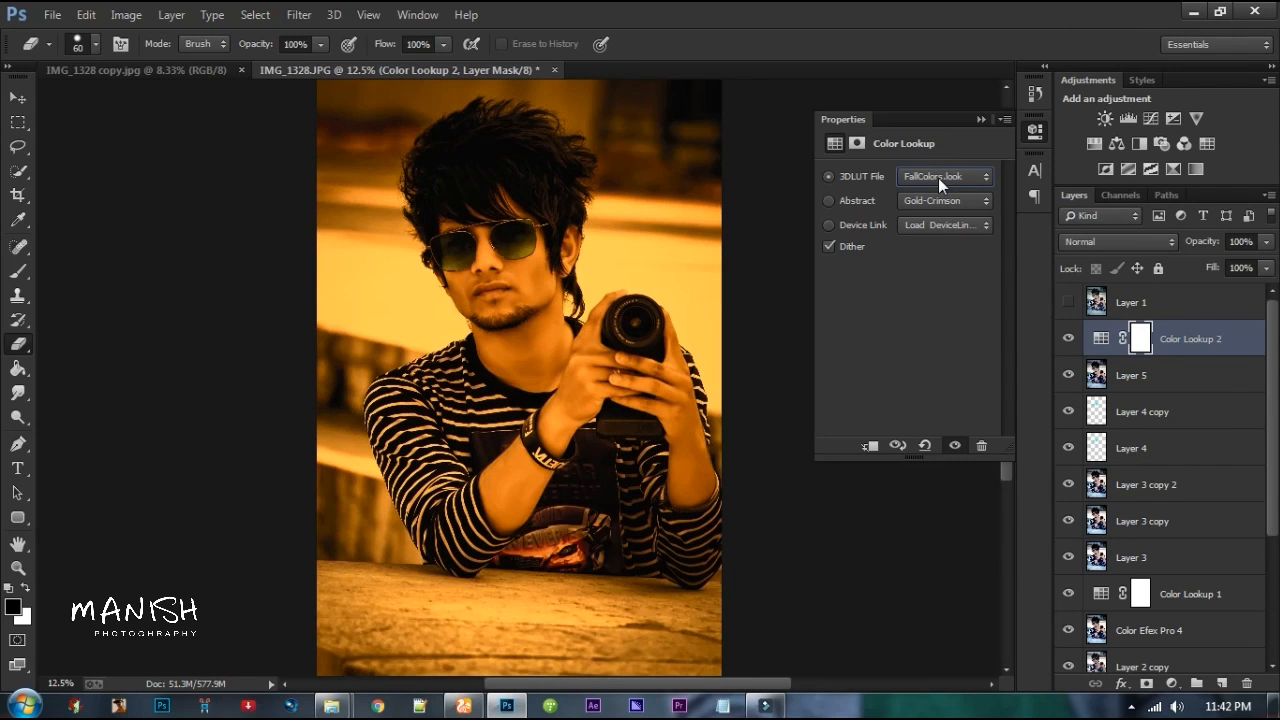
pyautogui.press('Down')
pyautogui.press('Up')
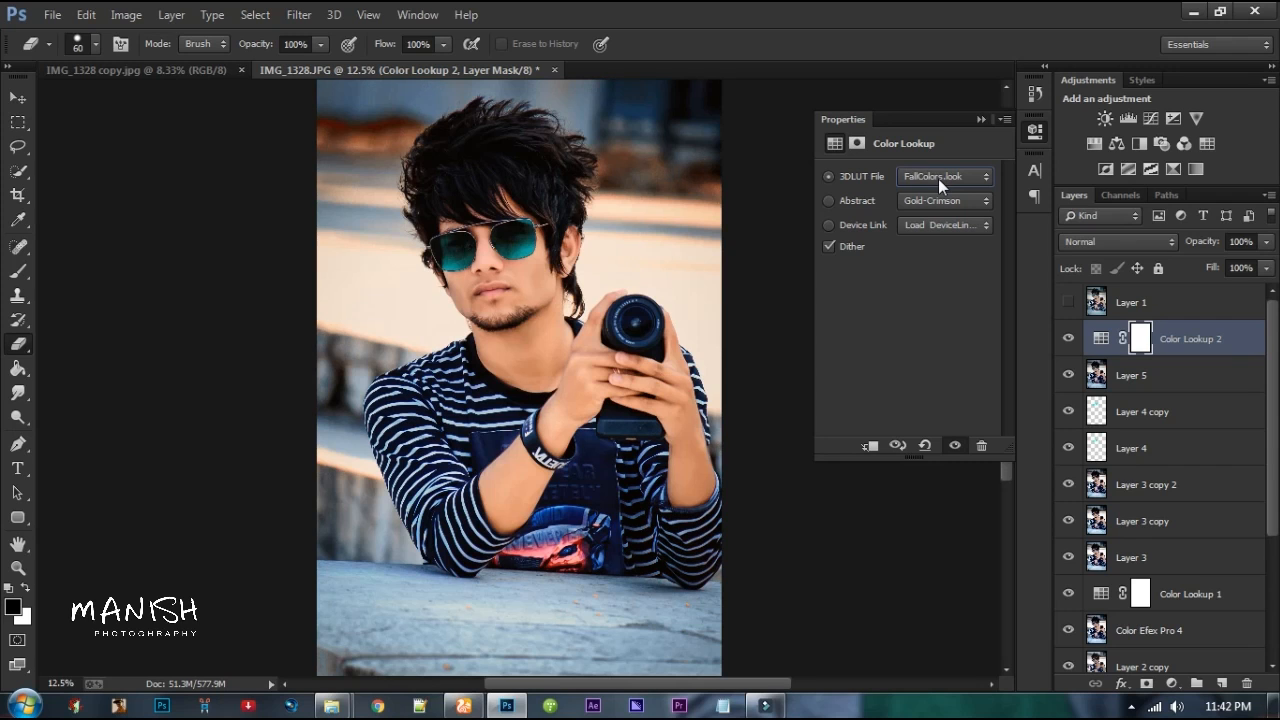
# Step: Set the Color Lookup 2 layer to 25% opacity and 18% fill, and compare the result with Layer 1
pyautogui.moveTo(1195, 241); pyautogui.dragTo(1126, 251)
pyautogui.moveTo(1212, 268); pyautogui.dragTo(1110, 275)
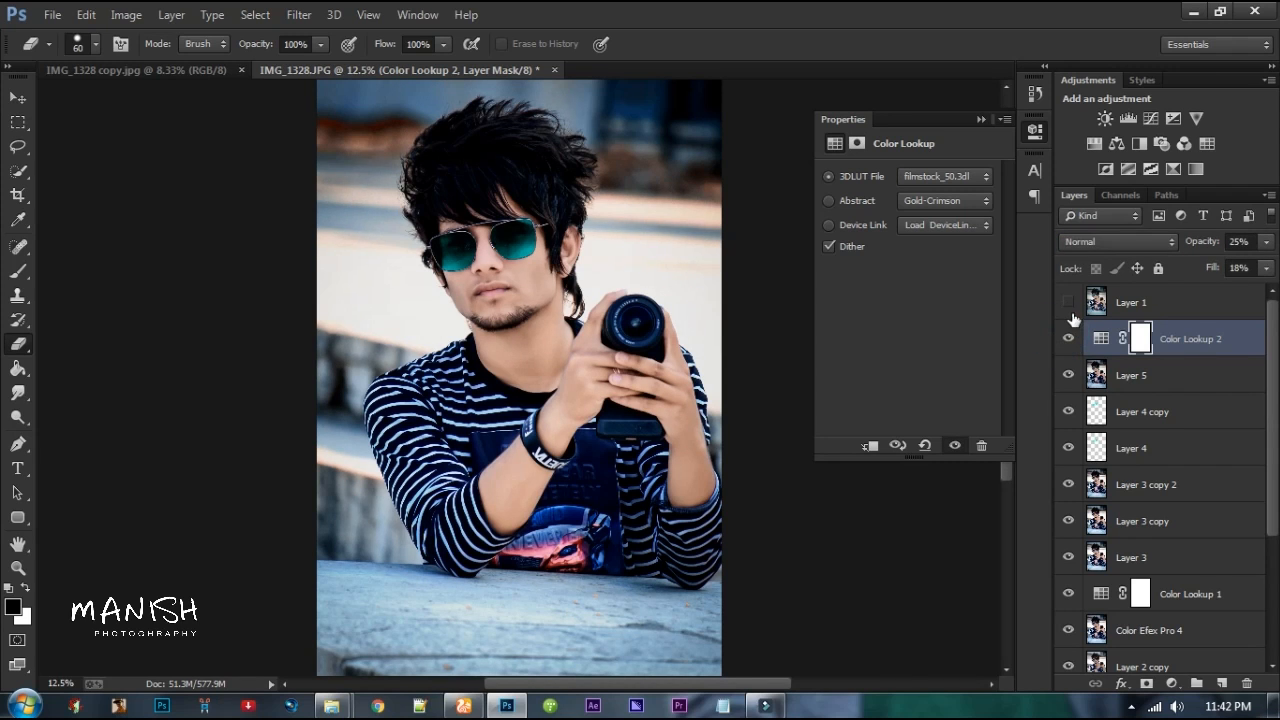
pyautogui.click(1071, 300)
pyautogui.click(1070, 300)
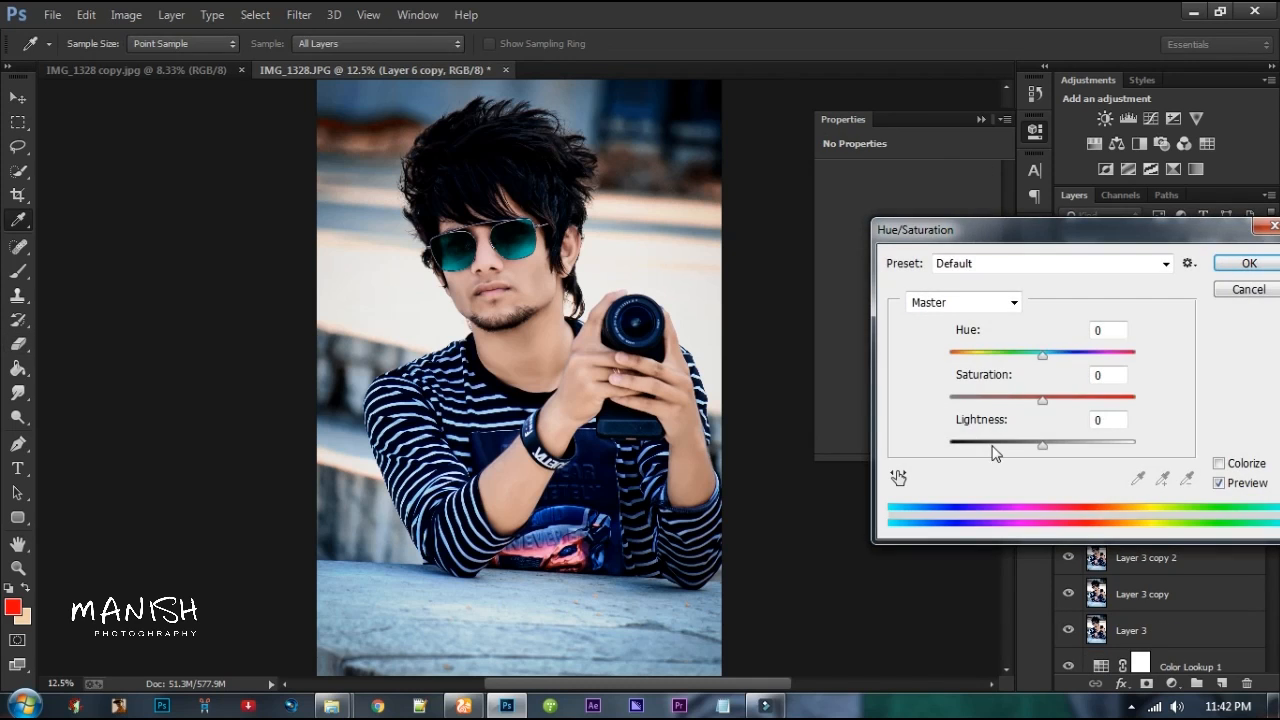
# Step: Darken Layer 6 copy by lowering its lightness with Hue/Saturation, and collapse the adjustment properties
pyautogui.click(995, 449)
pyautogui.press('Return')
pyautogui.press('e')
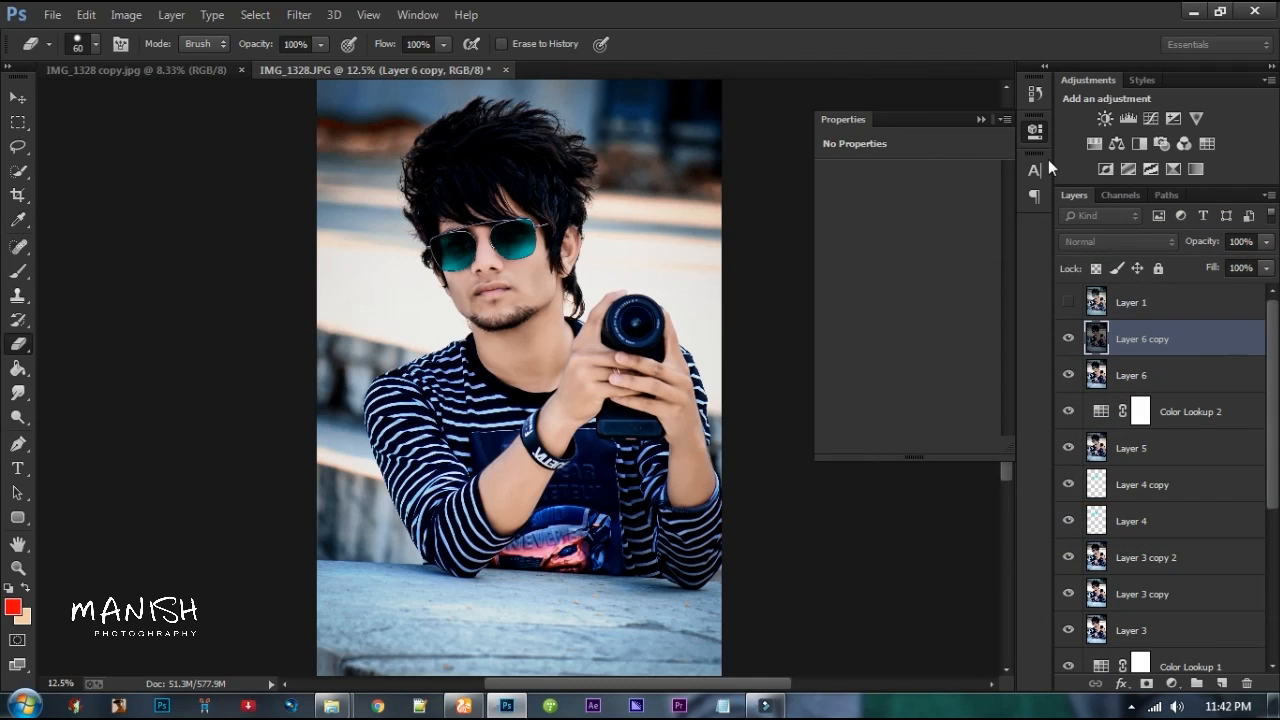
pyautogui.click(1036, 133)
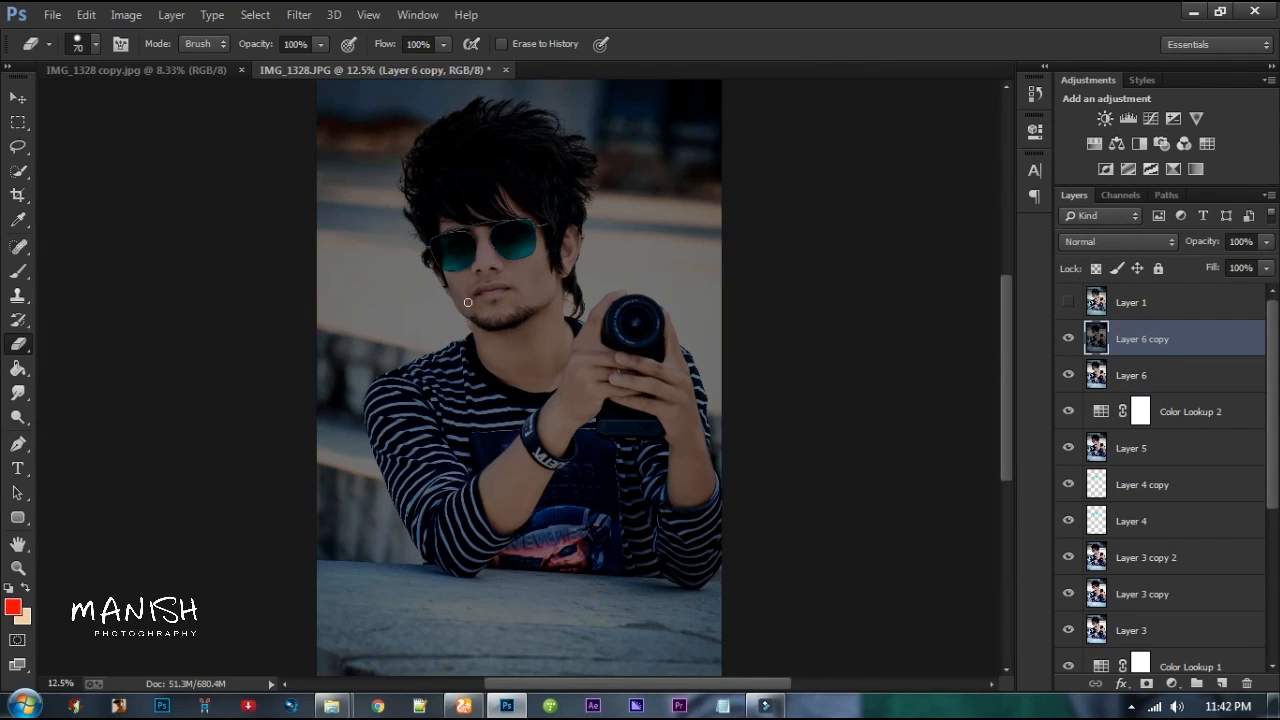
# Step: Enlarge the Eraser to 3200 px and erase the darkened layer over the subject, leaving a vignette around the edges
pyautogui.press(']')
pyautogui.press(']')
pyautogui.press(']')
pyautogui.press(']')
pyautogui.press(']')
pyautogui.press(']')
pyautogui.press(']')
pyautogui.press(']')
pyautogui.press(']')
pyautogui.press(']')
pyautogui.press(']')
pyautogui.press(']')
pyautogui.press(']')
pyautogui.press(']')
pyautogui.press(']')
pyautogui.press(']')
pyautogui.press(']')
pyautogui.press(']')
pyautogui.press(']')
pyautogui.press(']')
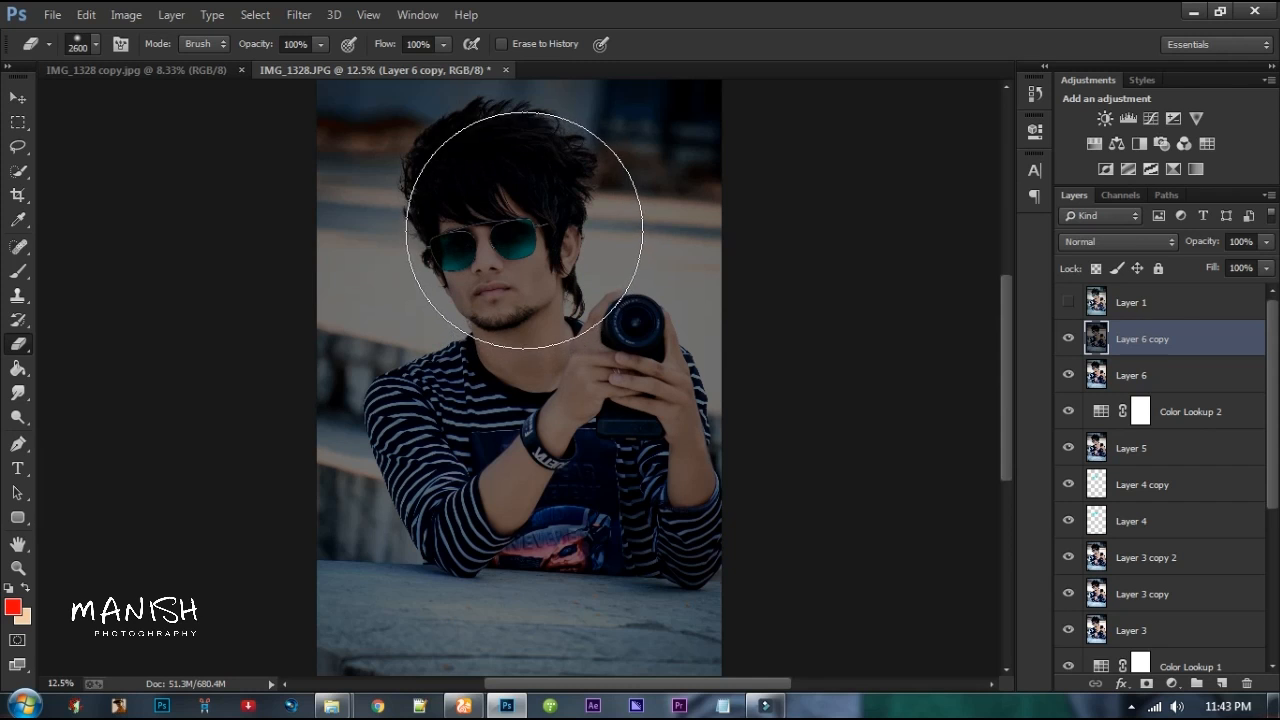
pyautogui.press(']')
pyautogui.moveTo(522, 210)
pyautogui.mouseDown()
pyautogui.moveTo(537, 481)
pyautogui.moveTo(556, 530)
pyautogui.moveTo(564, 417)
pyautogui.moveTo(533, 263)
pyautogui.mouseUp()
pyautogui.press(']')
pyautogui.moveTo(529, 186)
pyautogui.mouseDown()
pyautogui.moveTo(551, 352)
pyautogui.moveTo(569, 473)
pyautogui.moveTo(551, 510)
pyautogui.moveTo(521, 385)
pyautogui.mouseUp()
pyautogui.hotkey('ctrl', '-')
pyautogui.hotkey('ctrl', '+')
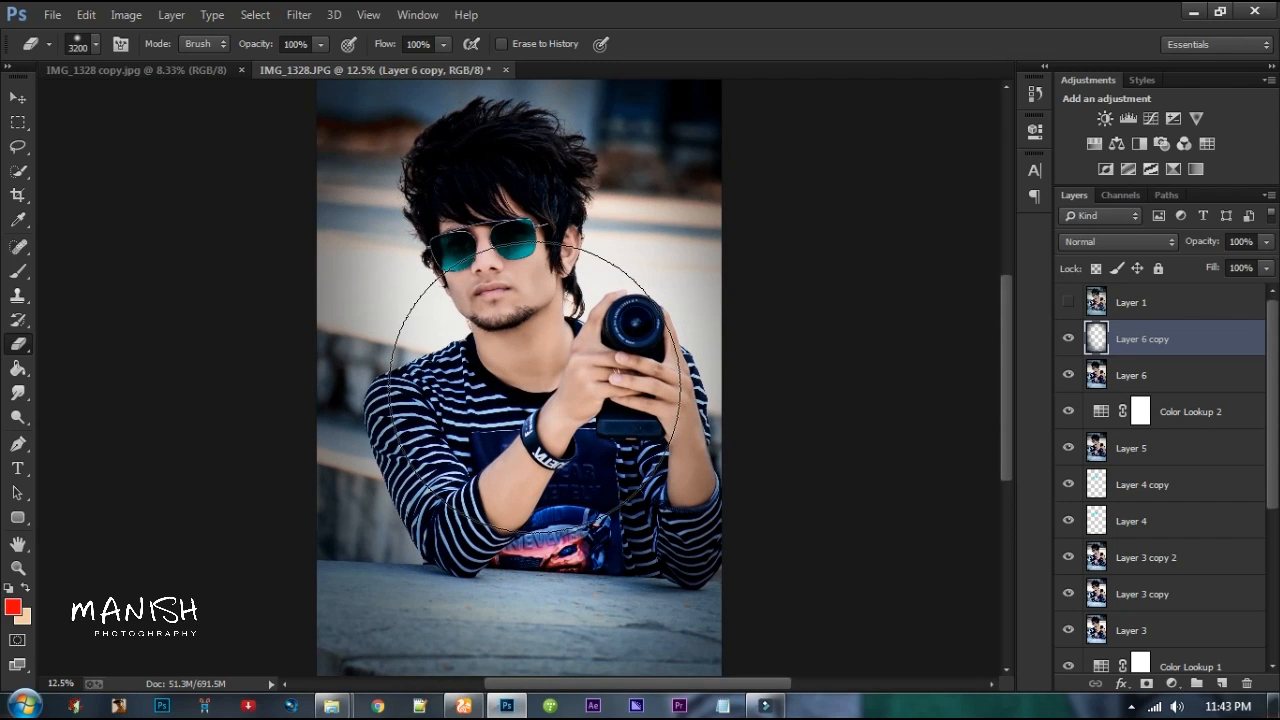
# Step: Darken the vignette on Layer 6 copy further by lowering its lightness with Hue/Saturation
pyautogui.hotkey('ctrl', 'u')
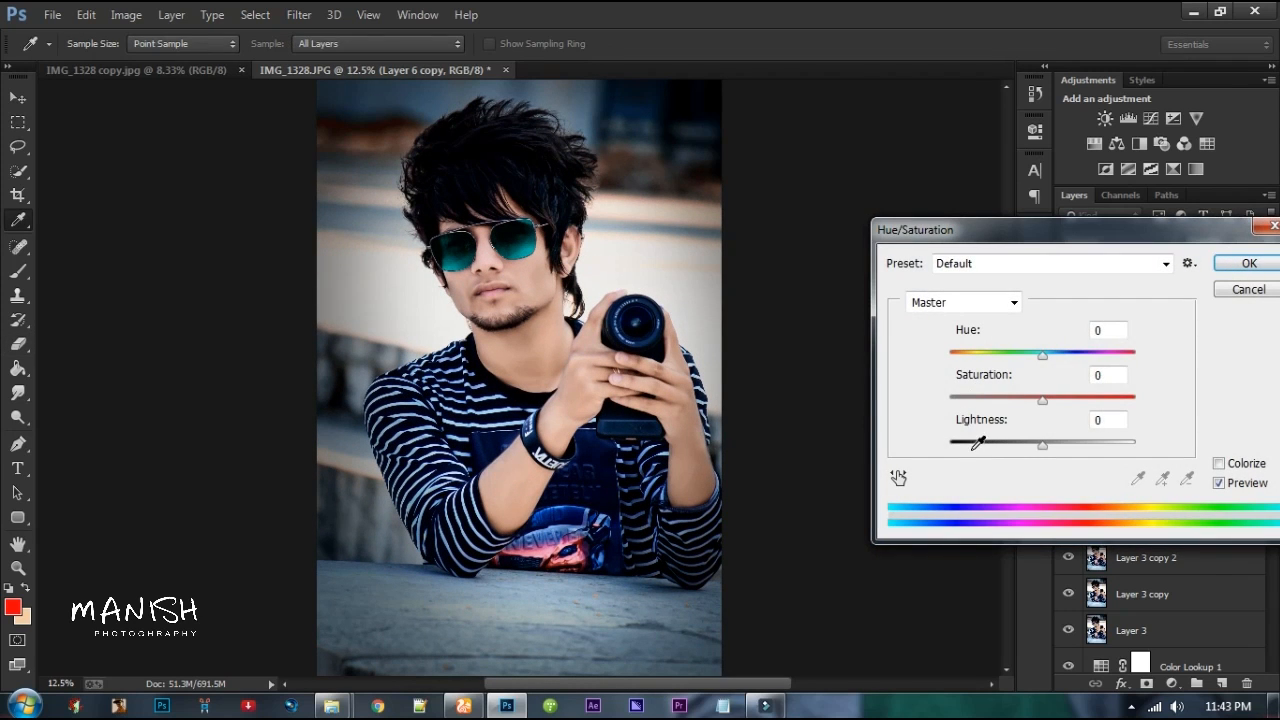
pyautogui.click(971, 443)
pyautogui.press('Return')
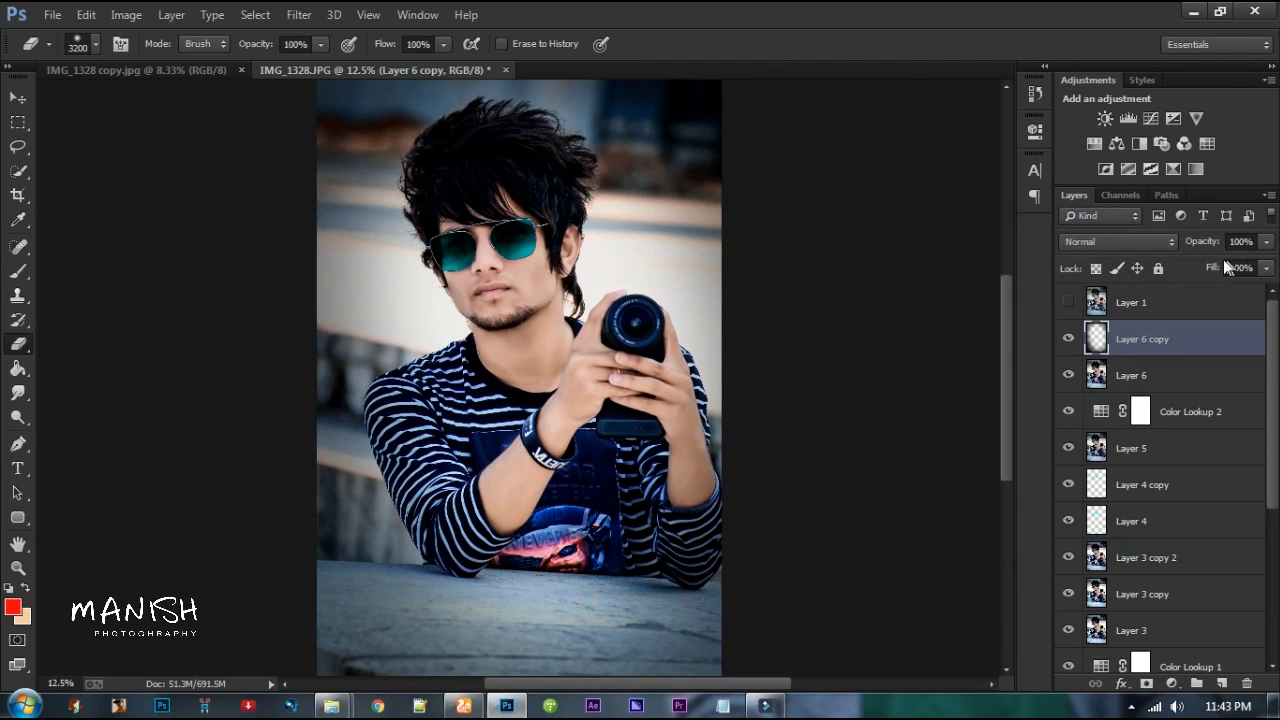
# Step: Reduce the vignette layer to 67% fill and 15% opacity, and show Layer 1
pyautogui.moveTo(1210, 268); pyautogui.dragTo(1118, 236)
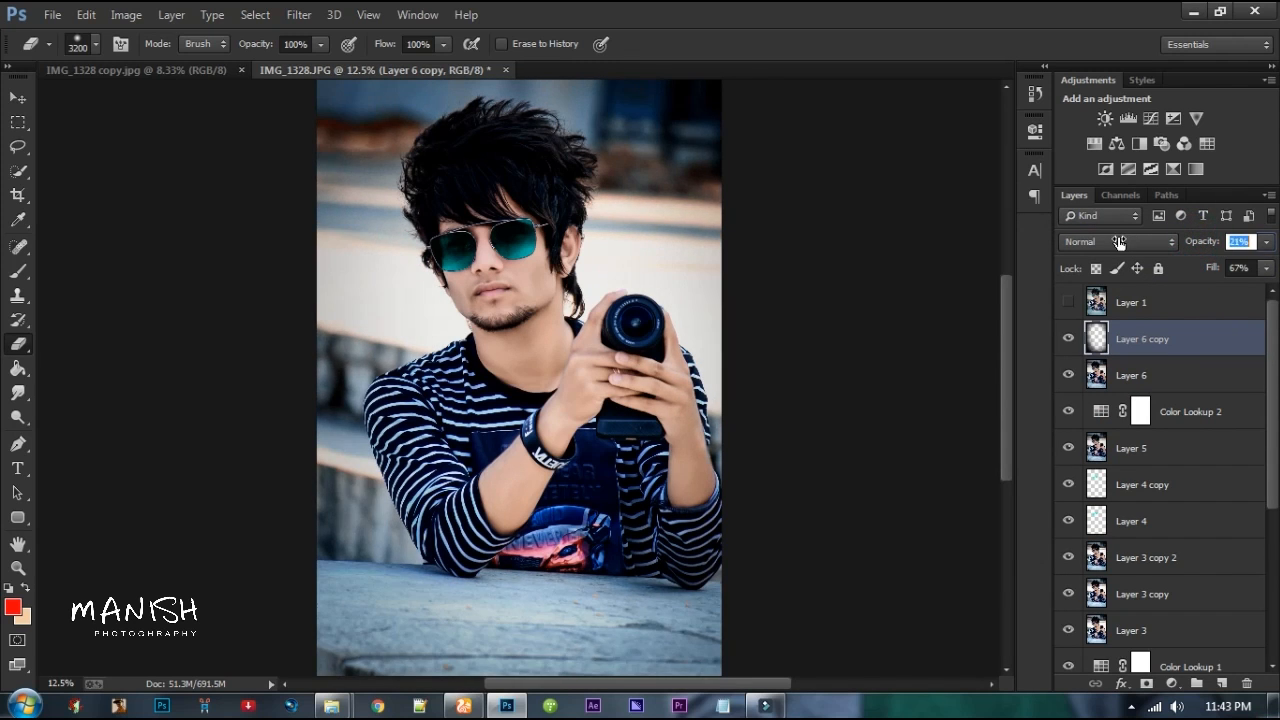
pyautogui.write('15')
pyautogui.click(1068, 301)
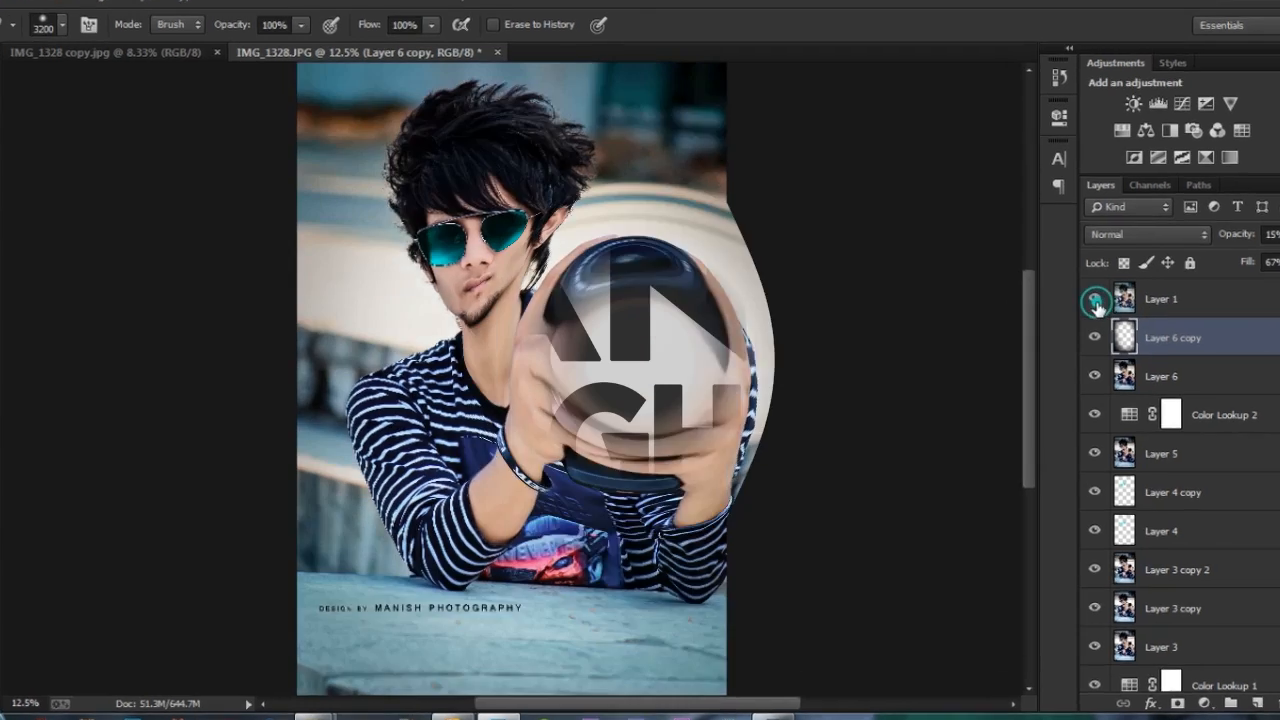